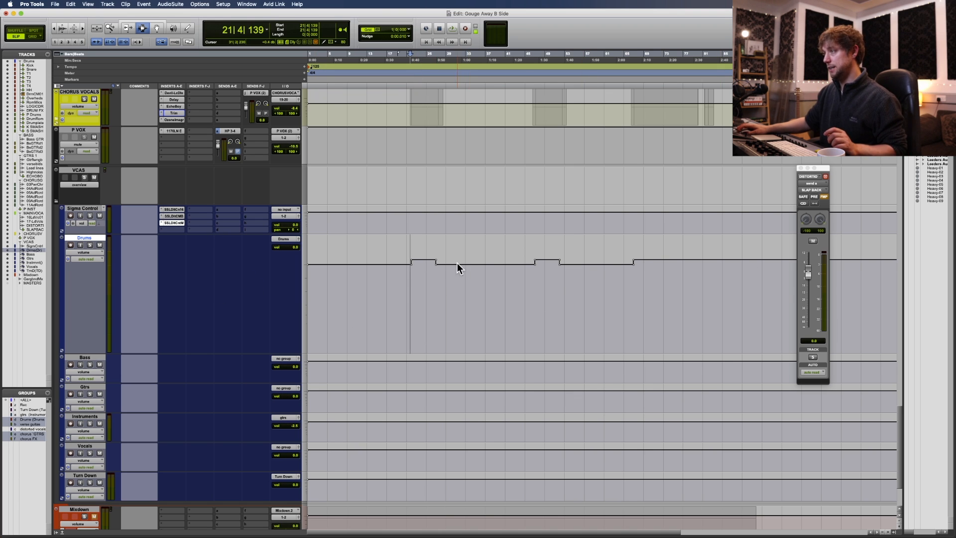
# - Position playback around the first volume boost on the Drums VCA track and listen to the chorus while viewing the mixer
pyautogui.click(413, 269)
pyautogui.click(412, 269)
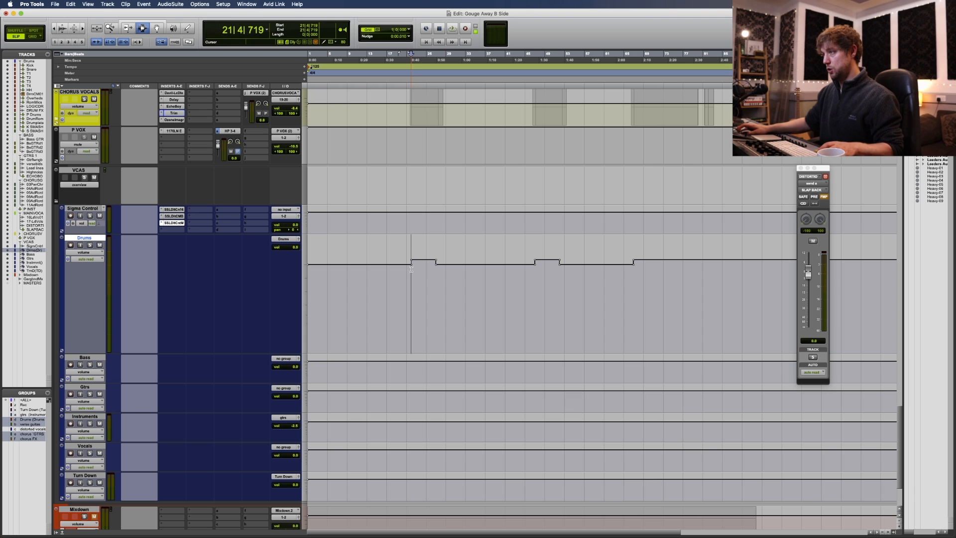
pyautogui.click(407, 270)
pyautogui.click(437, 269)
pyautogui.click(428, 272)
pyautogui.click(383, 278)
pyautogui.click(414, 274)
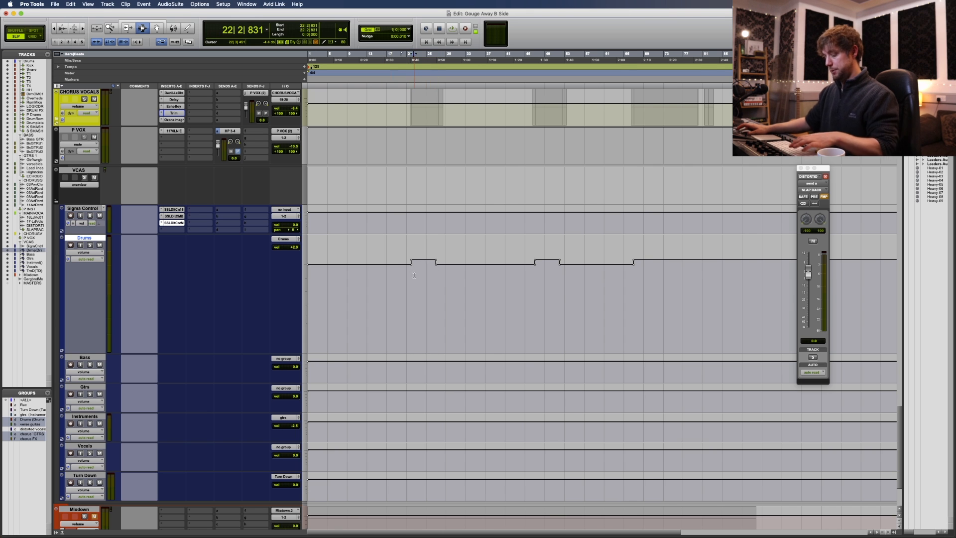
pyautogui.press('super+equal')
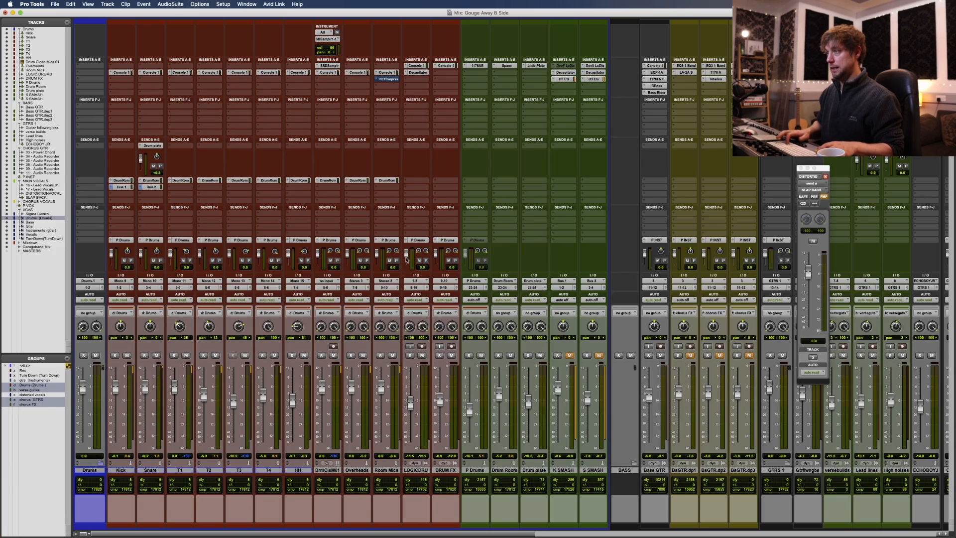
pyautogui.press('space')
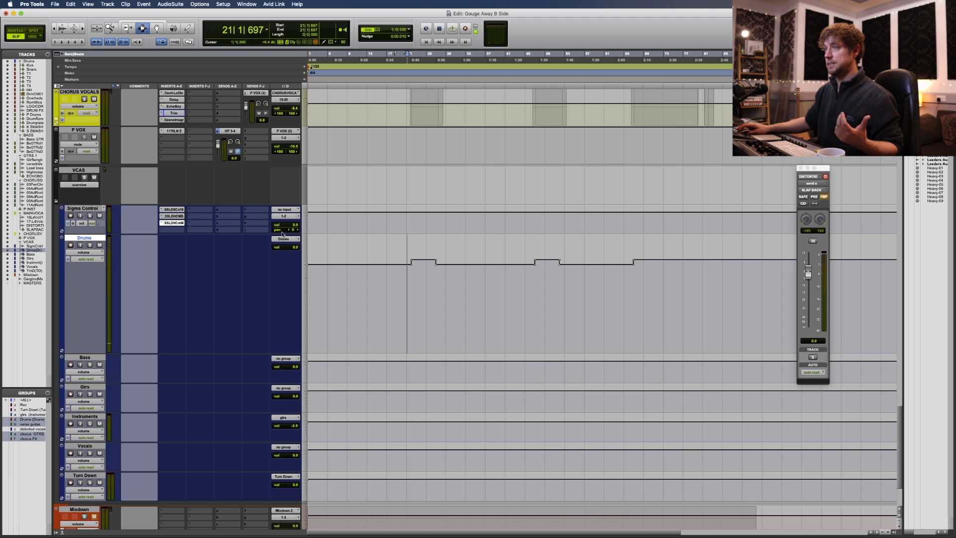
# - Turn off automation on the Drums VCA track and audition the start of the first chorus without its volume boost
pyautogui.click(83, 253)
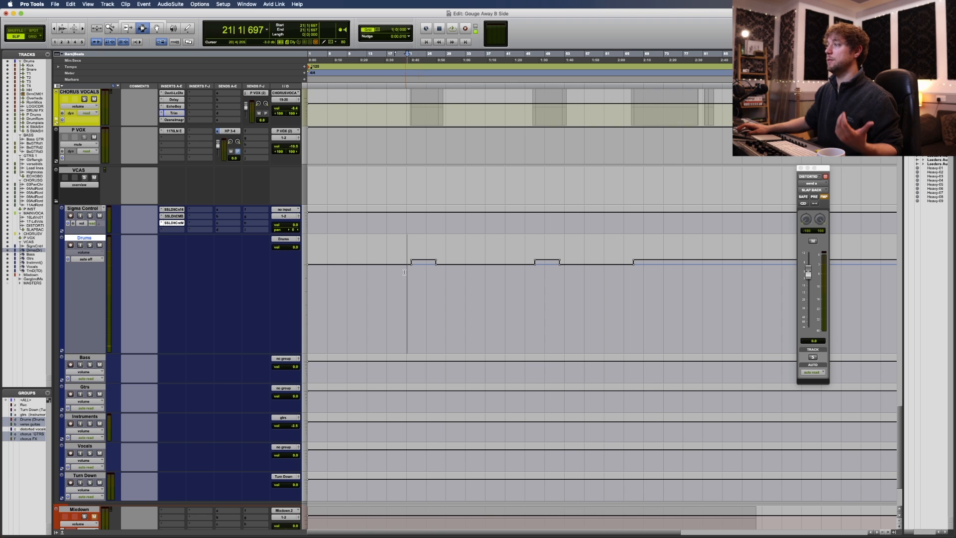
pyautogui.click(410, 270)
pyautogui.press('space')
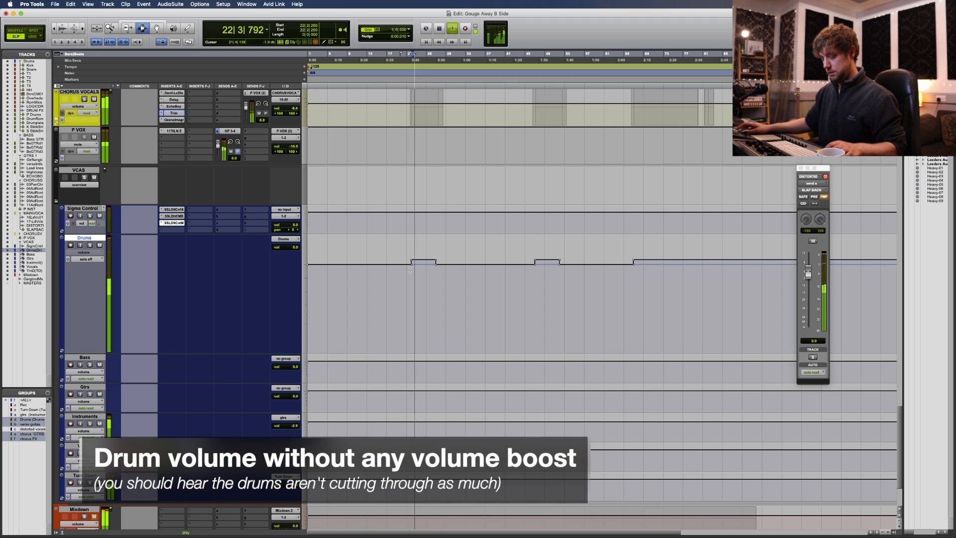
pyautogui.press('space')
pyautogui.click(411, 273)
pyautogui.press('space')
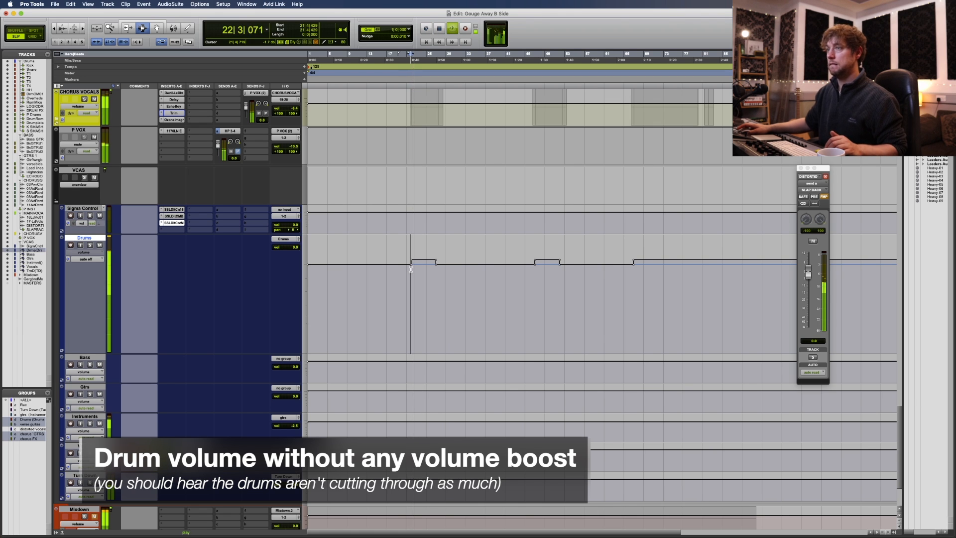
pyautogui.press('space')
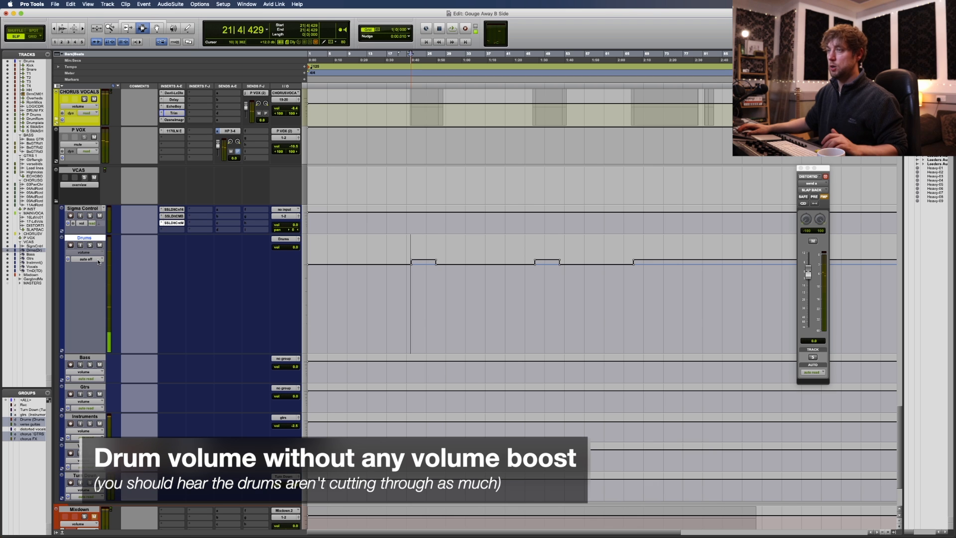
# - Set the Drums VCA track's automation to read and play the first chorus with the volume boost, checking the mixer
pyautogui.press('space')
pyautogui.click(98, 259)
pyautogui.click(92, 267)
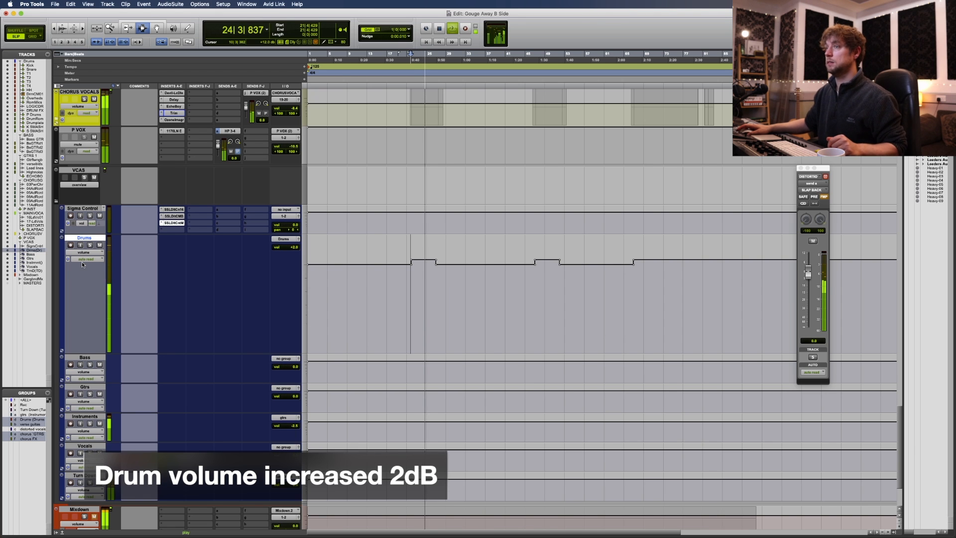
pyautogui.press('super+equal')
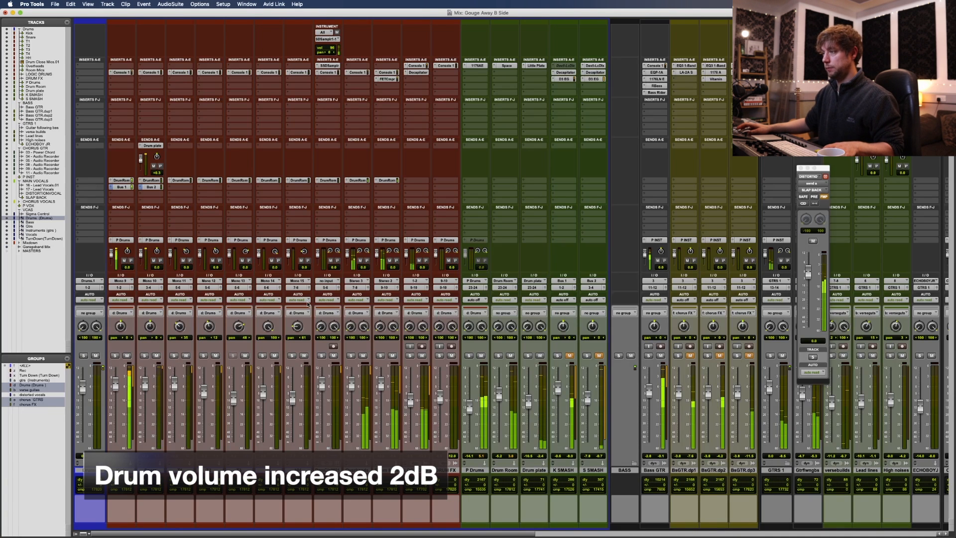
pyautogui.press('super+equal')
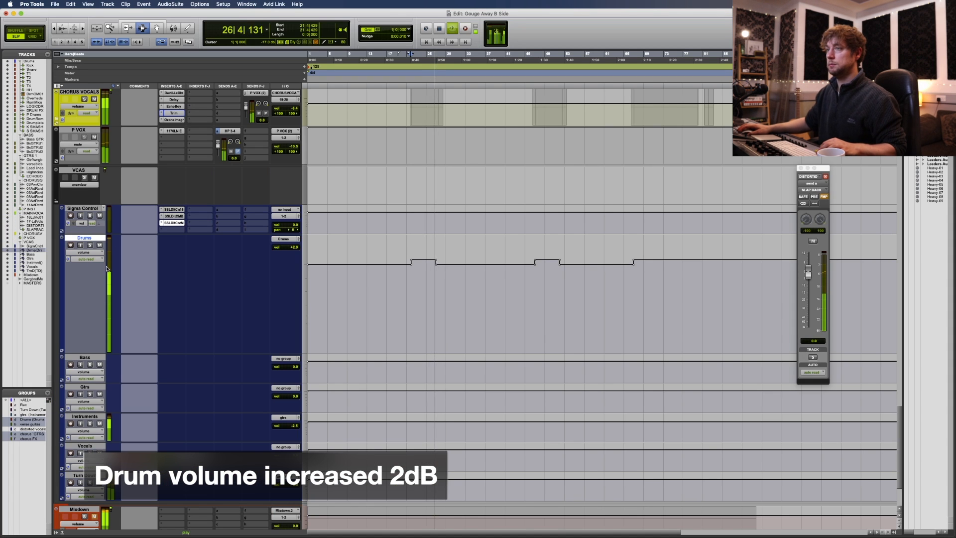
# - Switch the Drums VCA automation off during playback to compare the drum level in the mixer
pyautogui.click(86, 259)
pyautogui.click(86, 252)
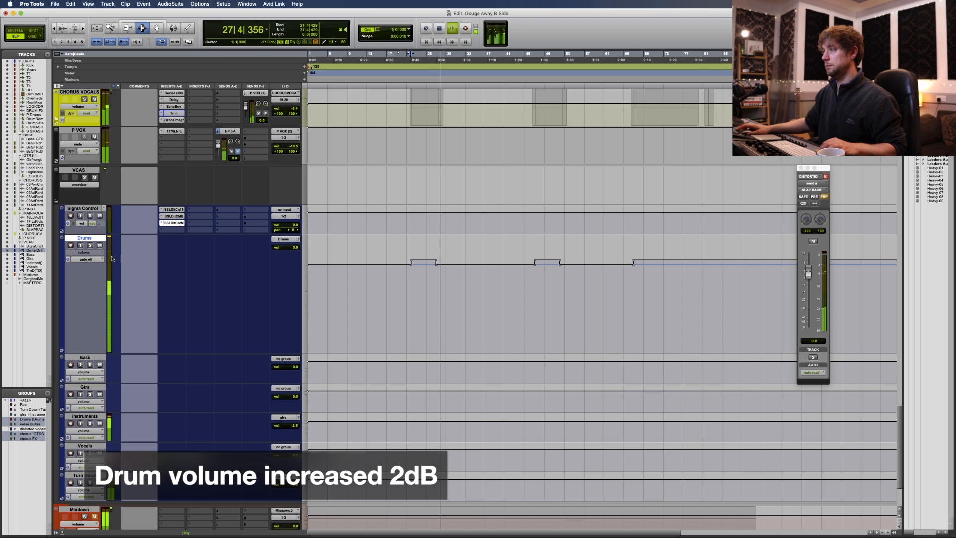
pyautogui.press('super+equal')
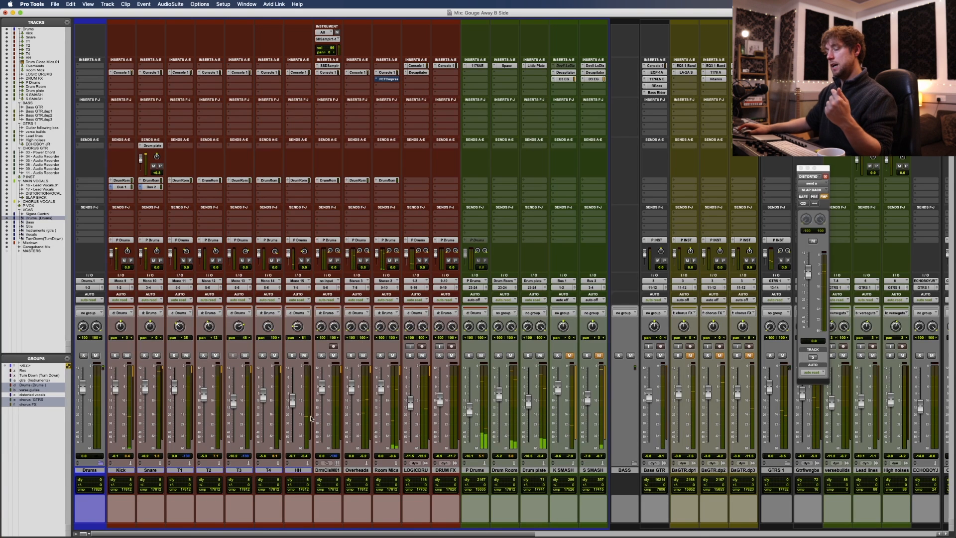
pyautogui.press('super+equal')
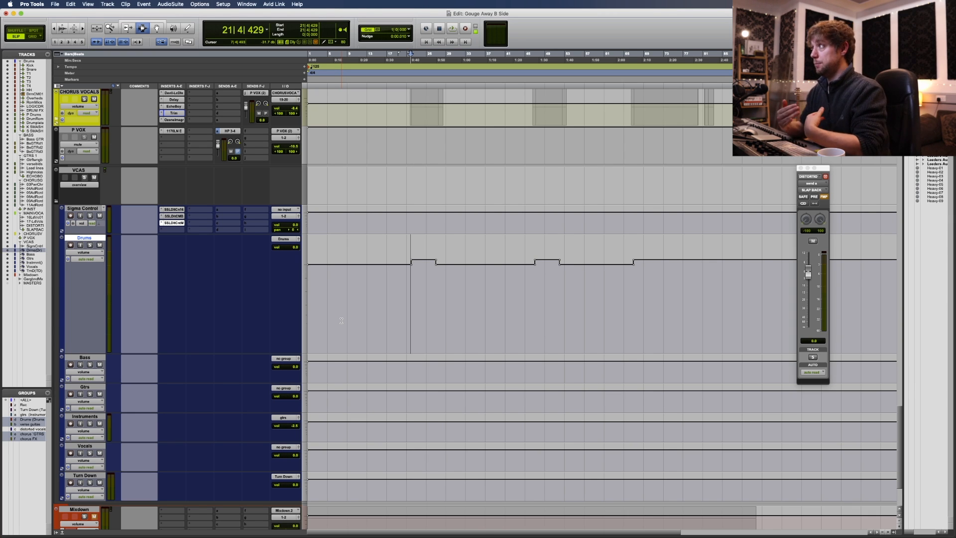
# - Expand the Bus 1 and Bus 2 send controls of the Kick and Snare channels in the mixer
pyautogui.press('super+equal')
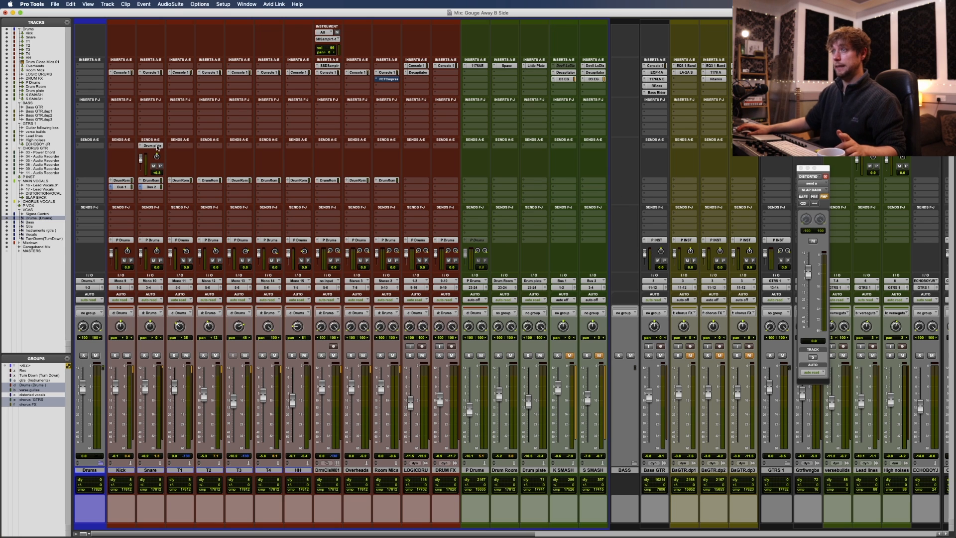
pyautogui.keyDown('super'); pyautogui.click(111, 187); pyautogui.keyUp('super')
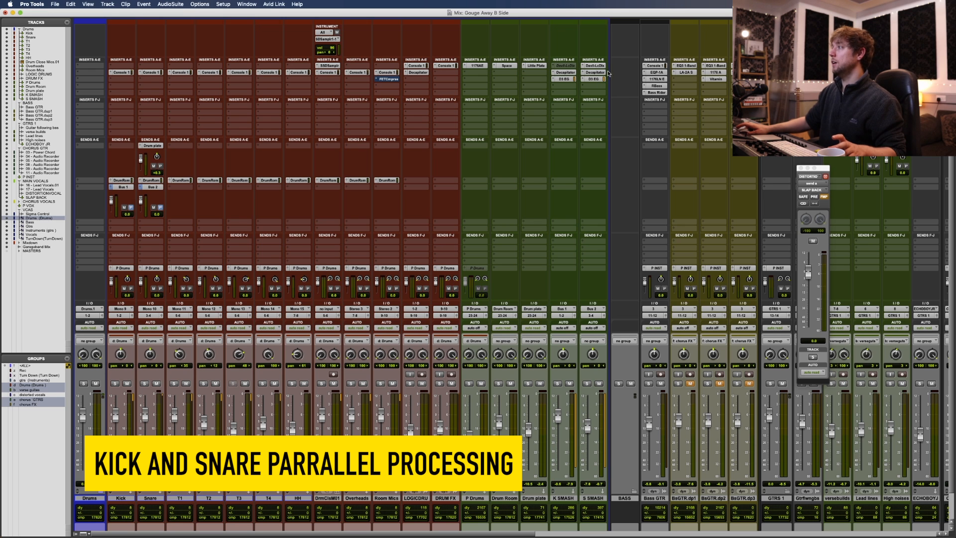
# - Open the Decapitator on the K SMASH channel, solo that channel and bypass the plug-in
pyautogui.click(564, 72)
pyautogui.click(600, 384)
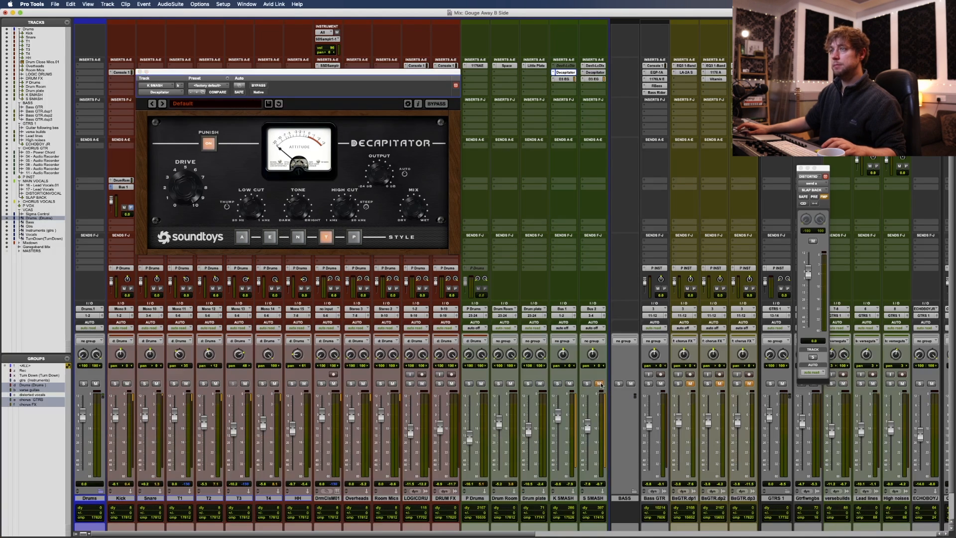
pyautogui.click(558, 384)
pyautogui.keyDown('super'); pyautogui.click(565, 73); pyautogui.keyUp('super')
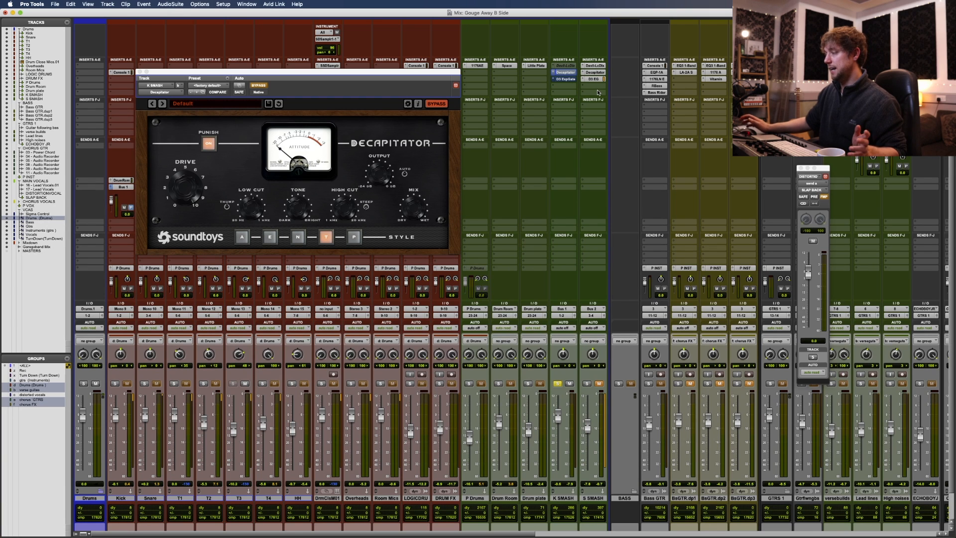
# - Set the K SMASH automation to read and play the soloed channel from just before the first chorus
pyautogui.click(563, 330)
pyautogui.click(572, 340)
pyautogui.press('super+equal')
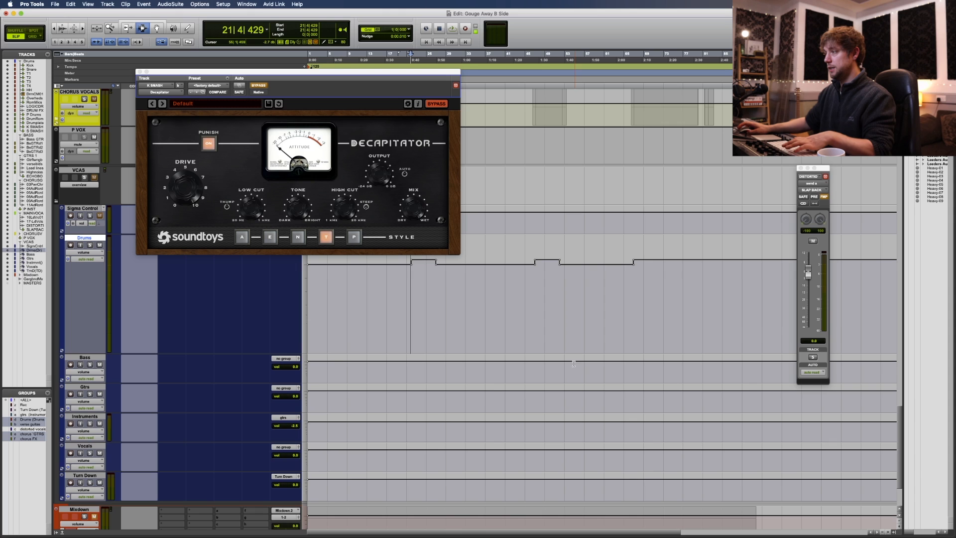
pyautogui.click(408, 289)
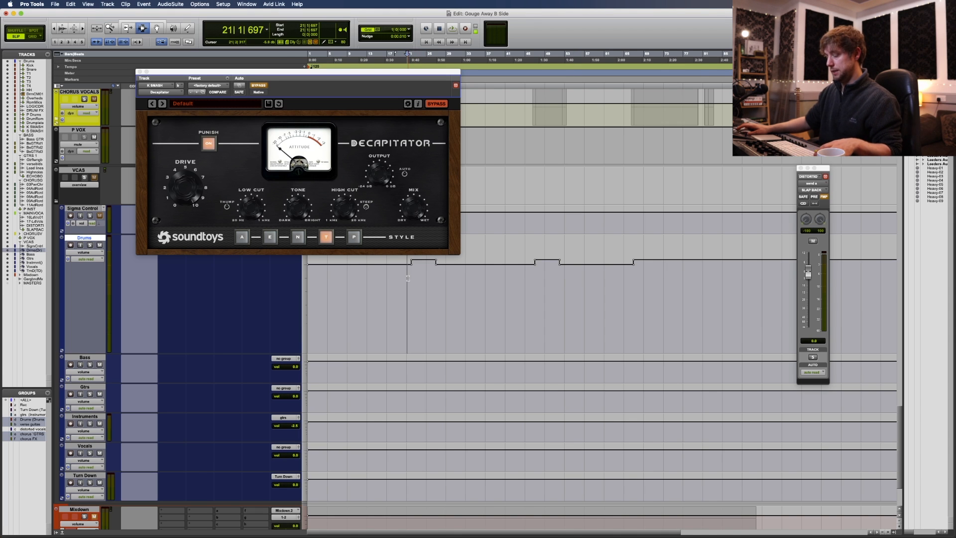
pyautogui.press('super+equal')
pyautogui.press('space')
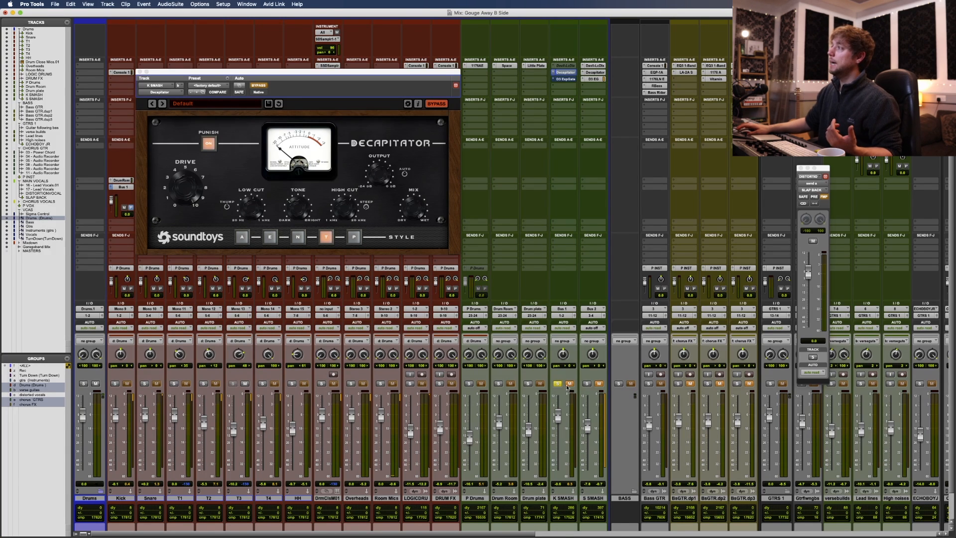
# - Re-enable the Decapitator on K SMASH and solo the Kick channel with it, auditioning both from the chorus
pyautogui.keyDown('super'); pyautogui.click(568, 73); pyautogui.keyUp('super')
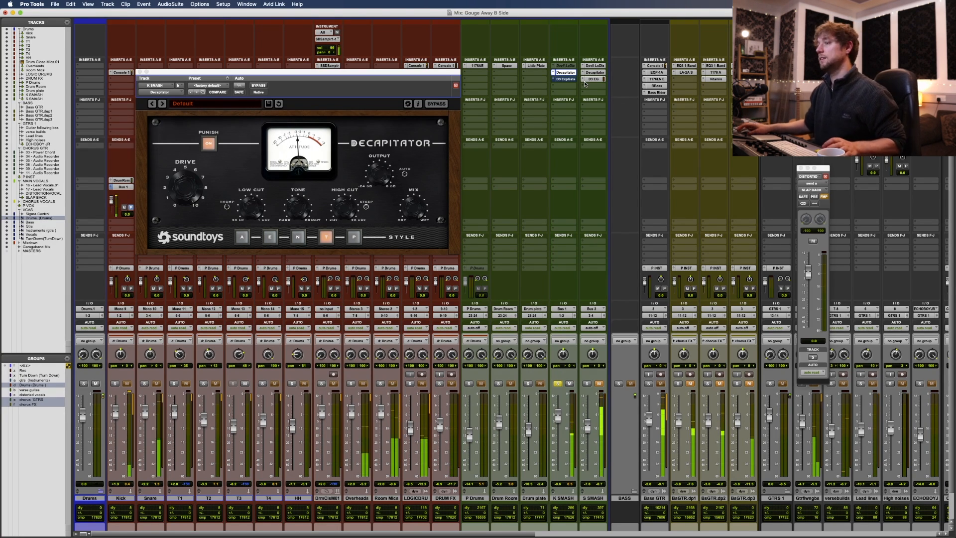
pyautogui.click(115, 384)
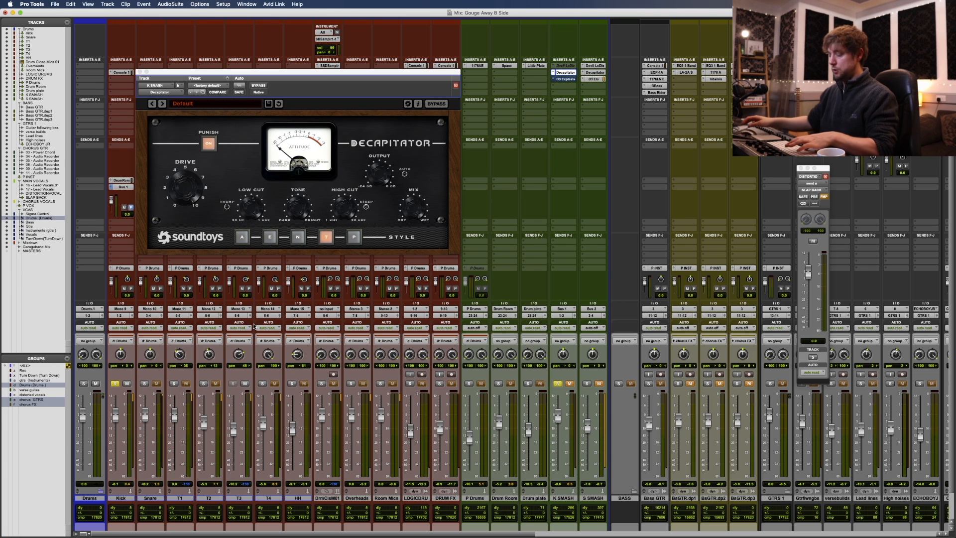
pyautogui.press('super+equal')
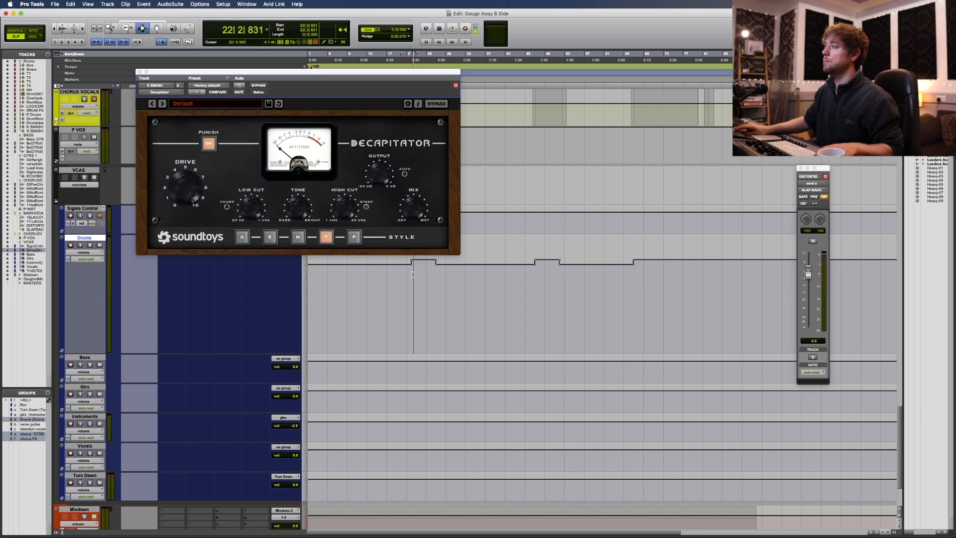
pyautogui.press('super+equal')
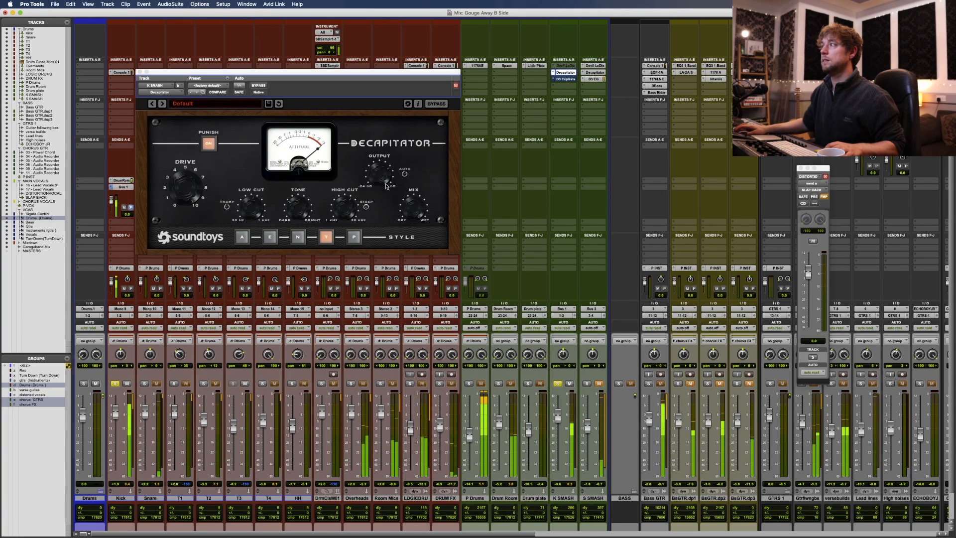
# - Open the Dyn3 Expander/Gate on K SMASH, take it out of bypass and compare it bypassed and active during playback
pyautogui.click(569, 79)
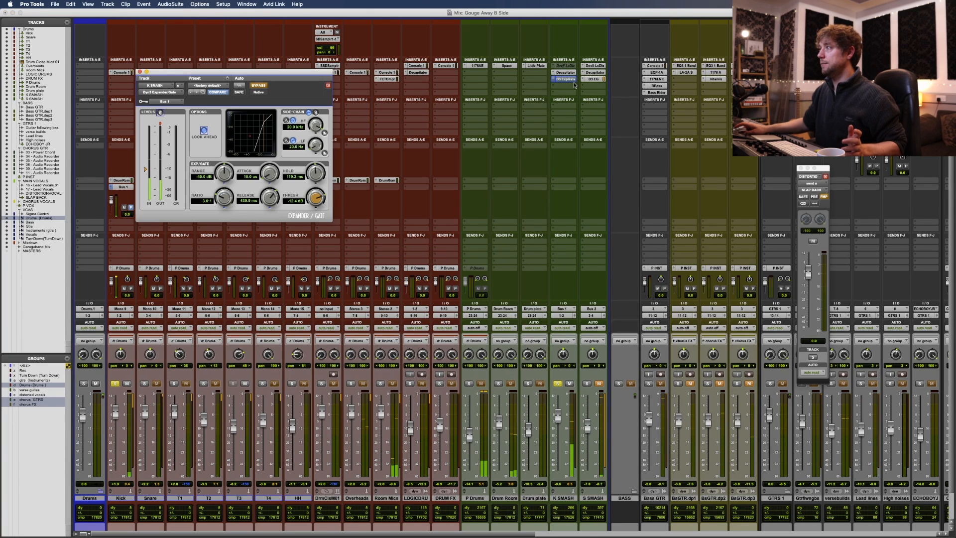
pyautogui.click(262, 87)
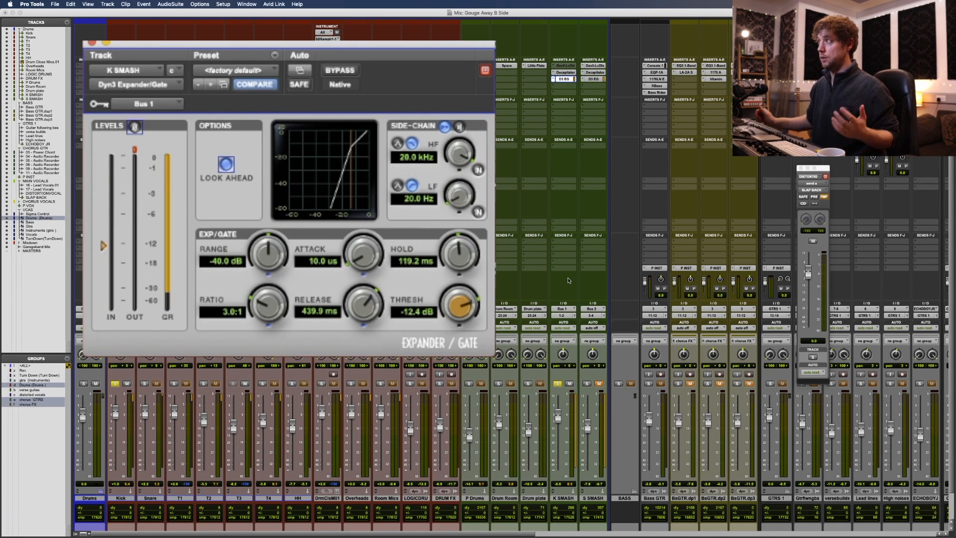
pyautogui.press('space')
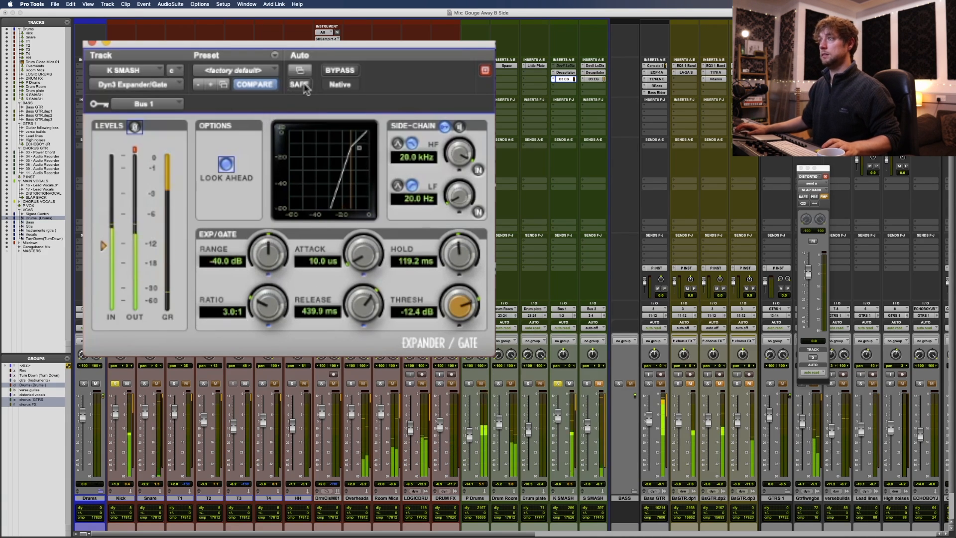
pyautogui.click(339, 73)
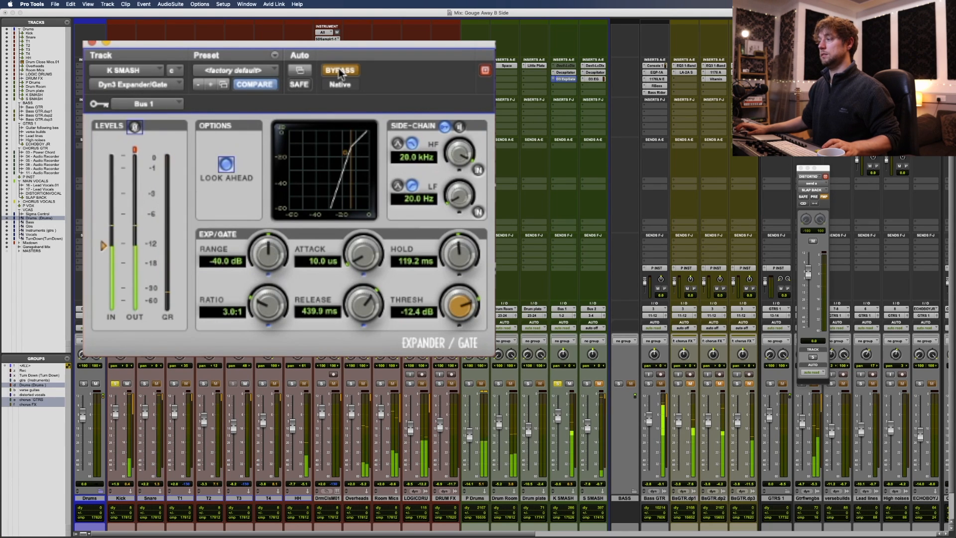
pyautogui.click(340, 72)
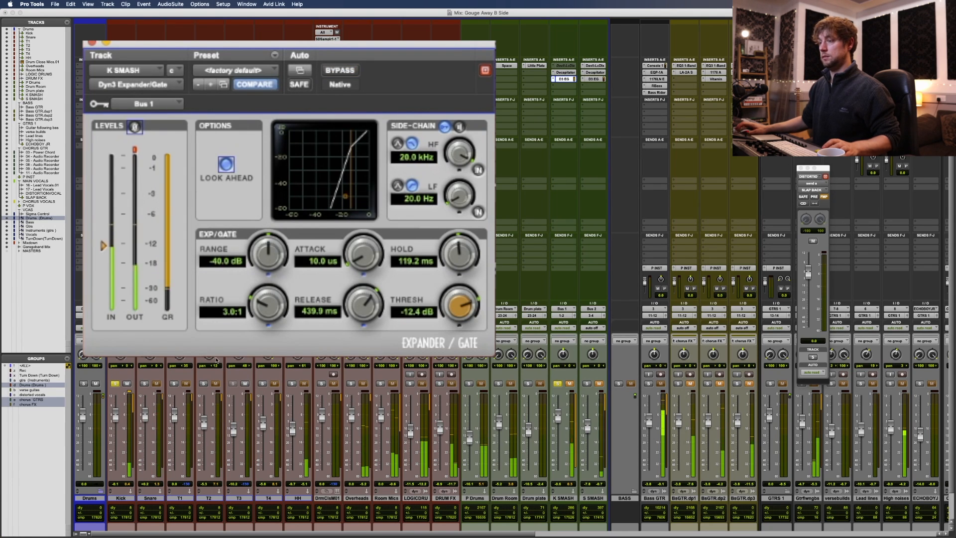
# - Add the channels from Snare through DRUM FX, plus P Drums, Drum Room and Drum plate, to the solo during chorus playback
pyautogui.click(151, 498)
pyautogui.keyDown('shift'); pyautogui.click(447, 499); pyautogui.keyUp('shift')
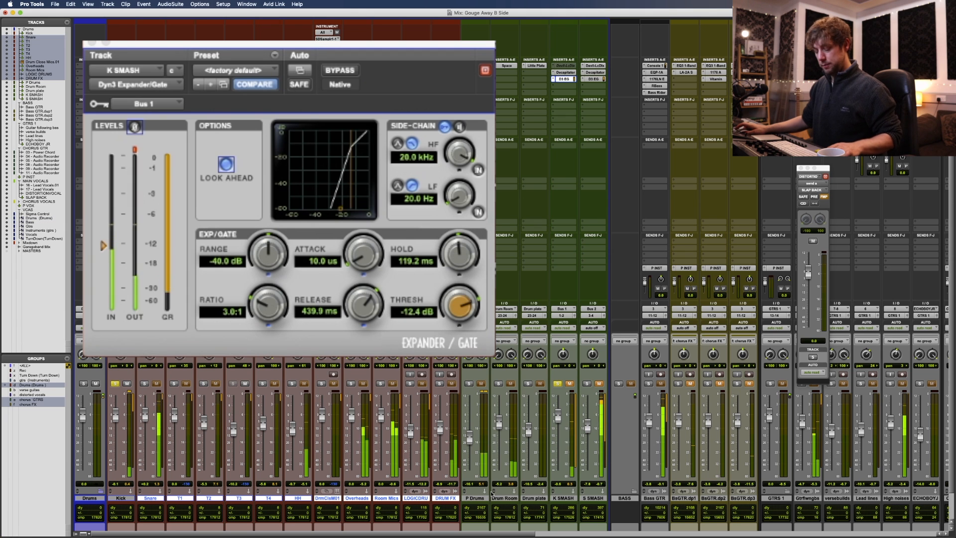
pyautogui.press('super+equal')
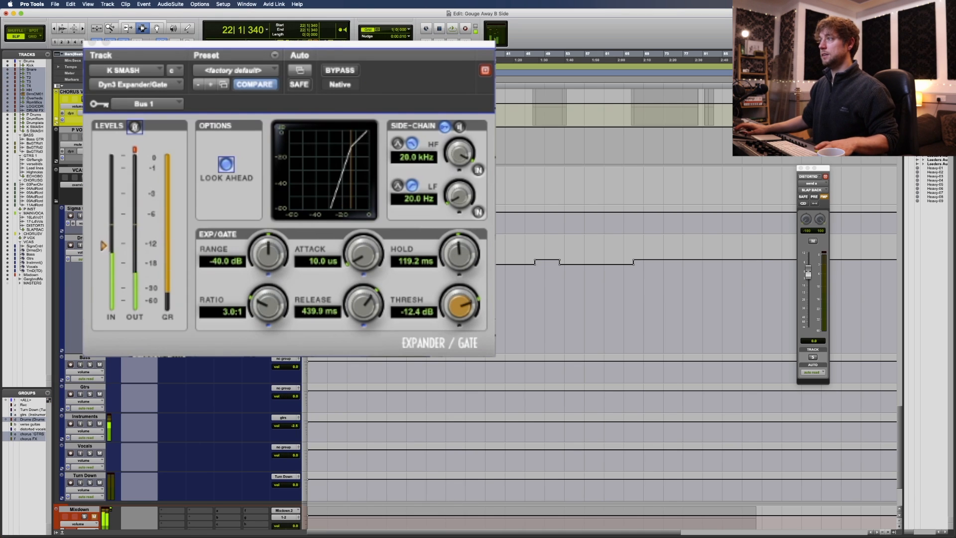
pyautogui.press('super+equal')
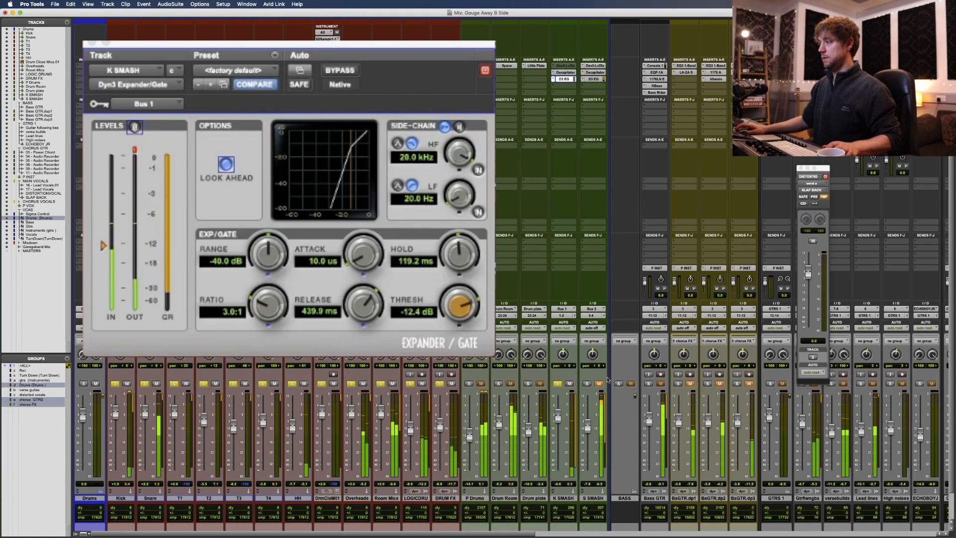
pyautogui.click(469, 383)
pyautogui.click(498, 384)
pyautogui.click(528, 383)
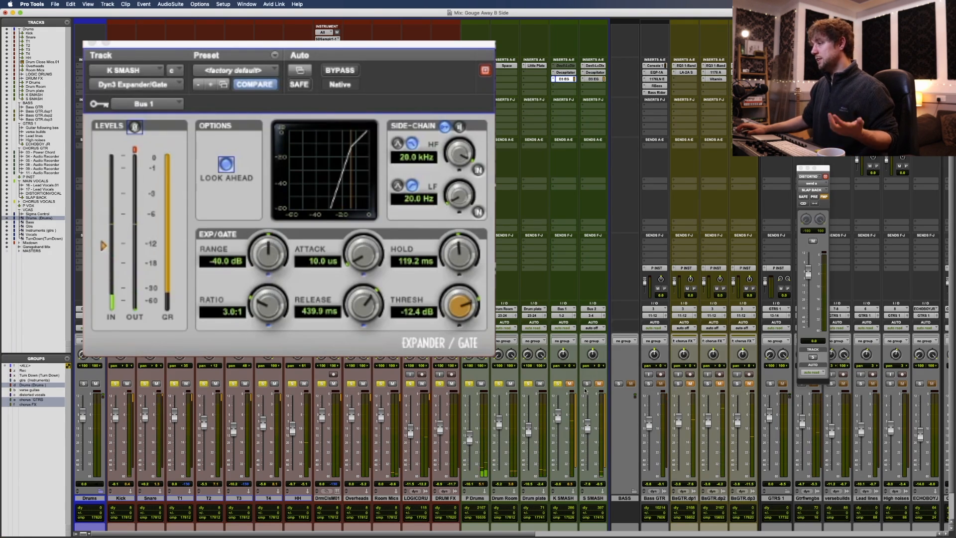
# - Take K SMASH out of solo and solo the S SMASH channel instead
pyautogui.click(559, 384)
pyautogui.click(588, 384)
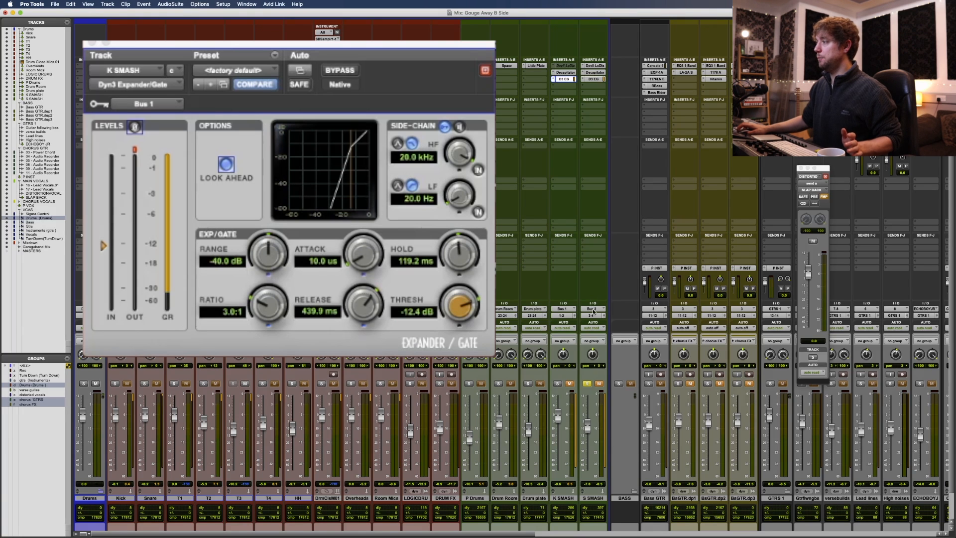
# - Start chorus playback with the S SMASH channel selected and open its Devil-Loc Deluxe, switching the plug-in inactive and active again
pyautogui.click(598, 498)
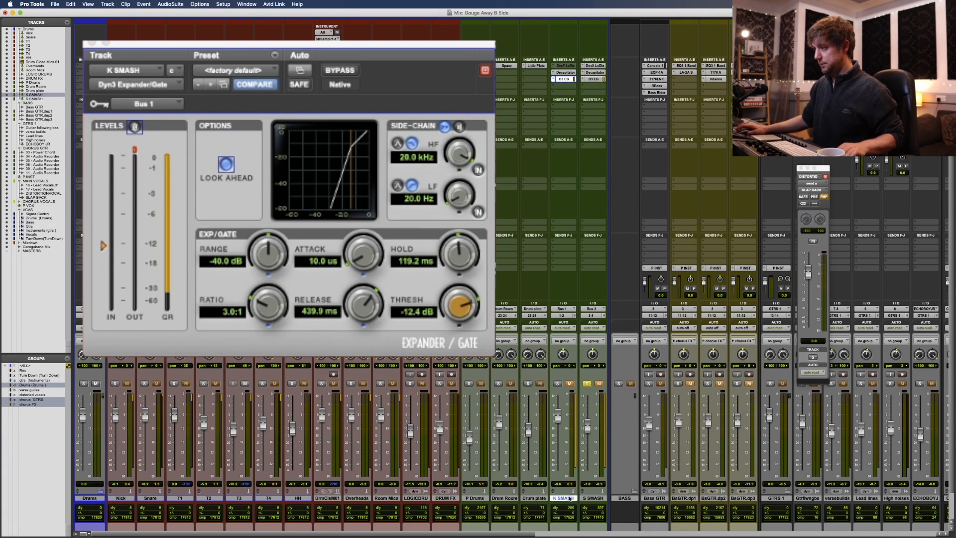
pyautogui.keyDown('alt'); pyautogui.click(593, 499); pyautogui.keyUp('alt')
pyautogui.click(593, 499)
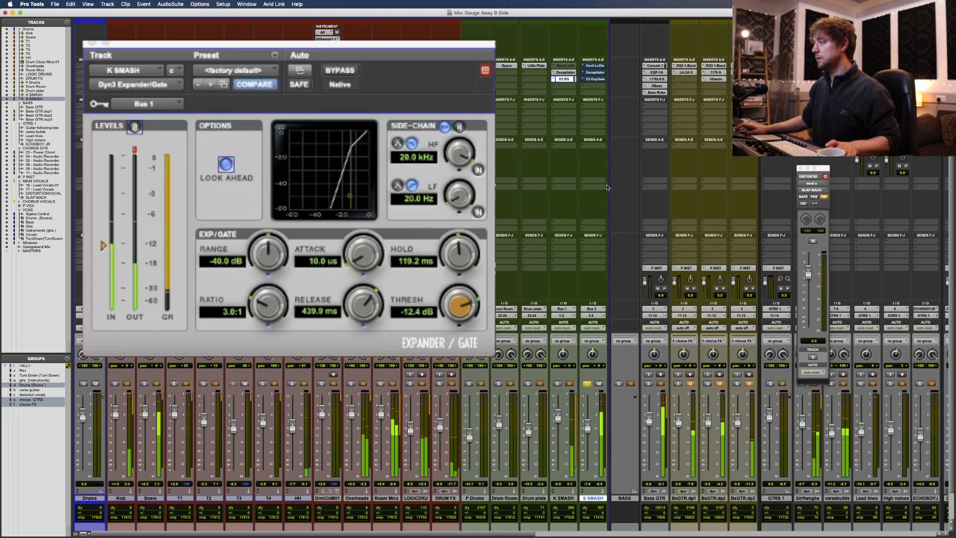
pyautogui.click(595, 65)
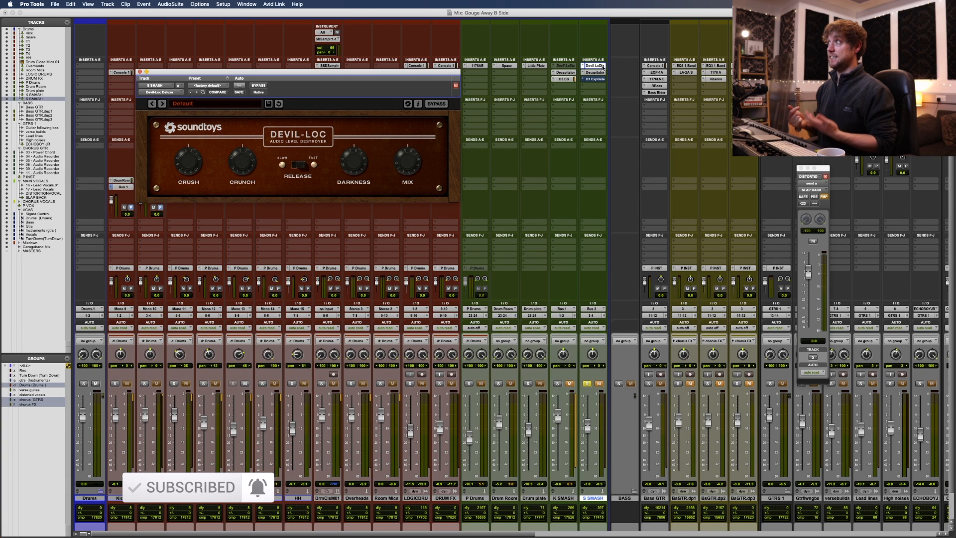
pyautogui.click(570, 67)
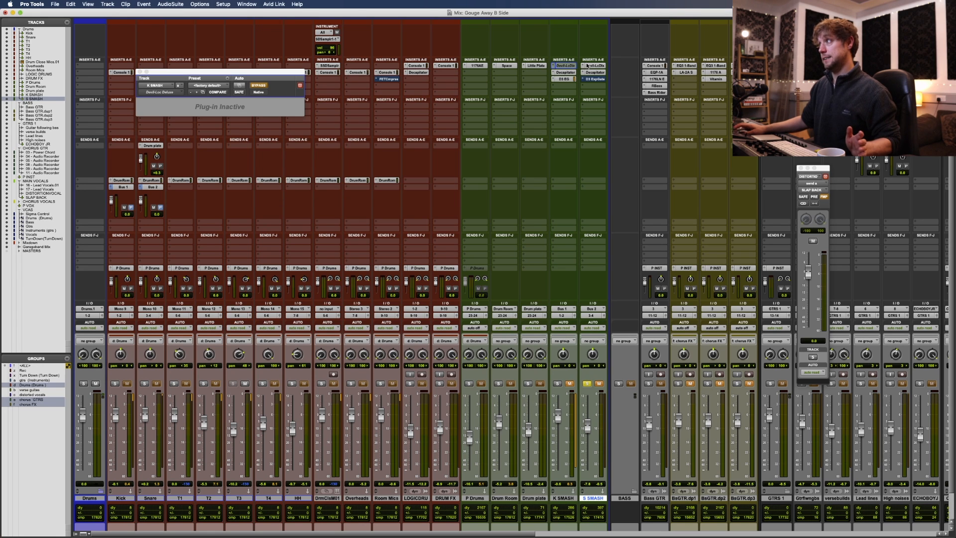
pyautogui.click(588, 66)
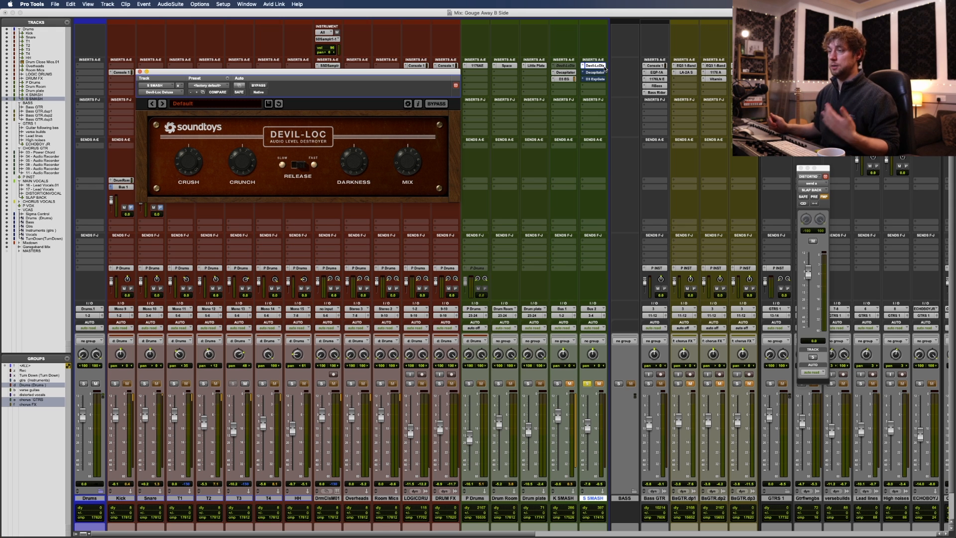
# - Turn down the Devil-Loc Mix knob on S SMASH during playback, and audition the chorus with the Snare channel added to the solo
pyautogui.press('space')
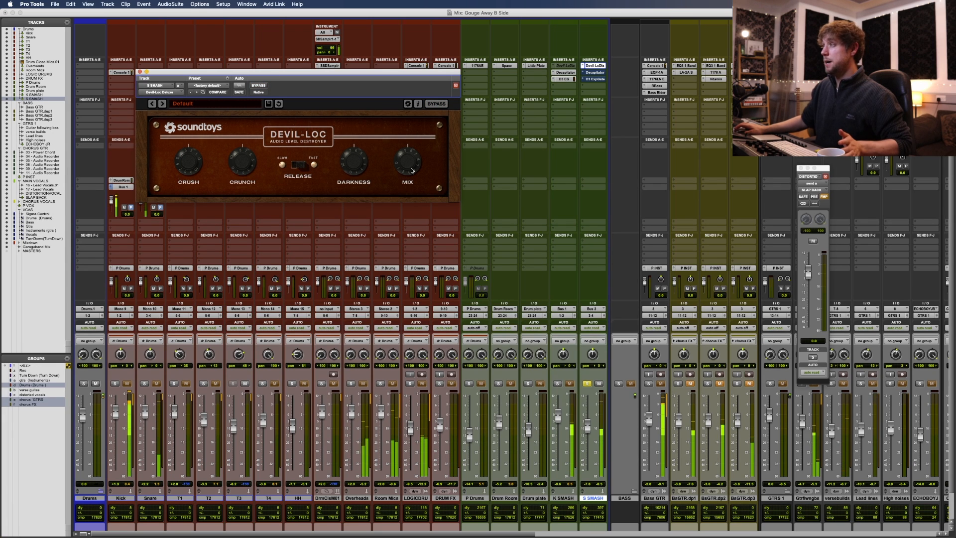
pyautogui.moveTo(411, 163); pyautogui.dragTo(411, 214)
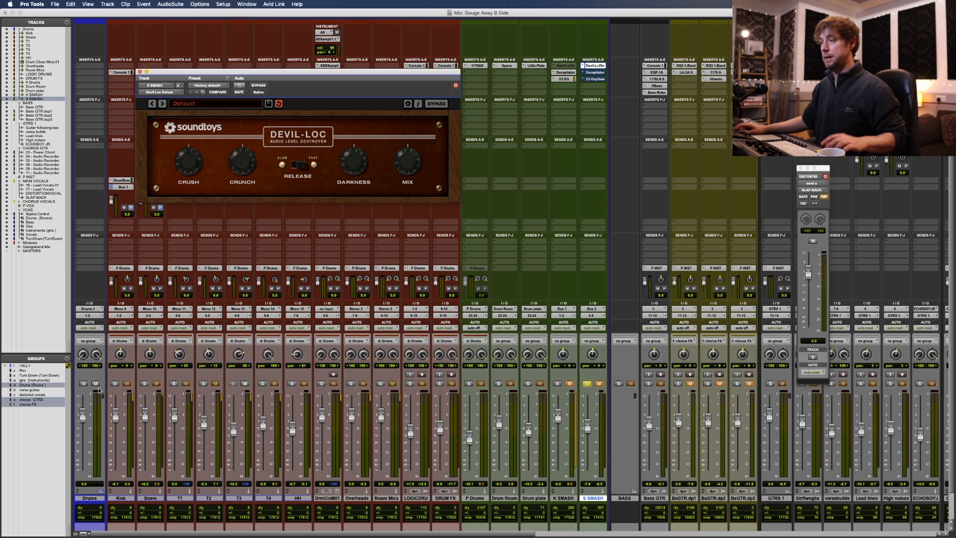
pyautogui.click(145, 384)
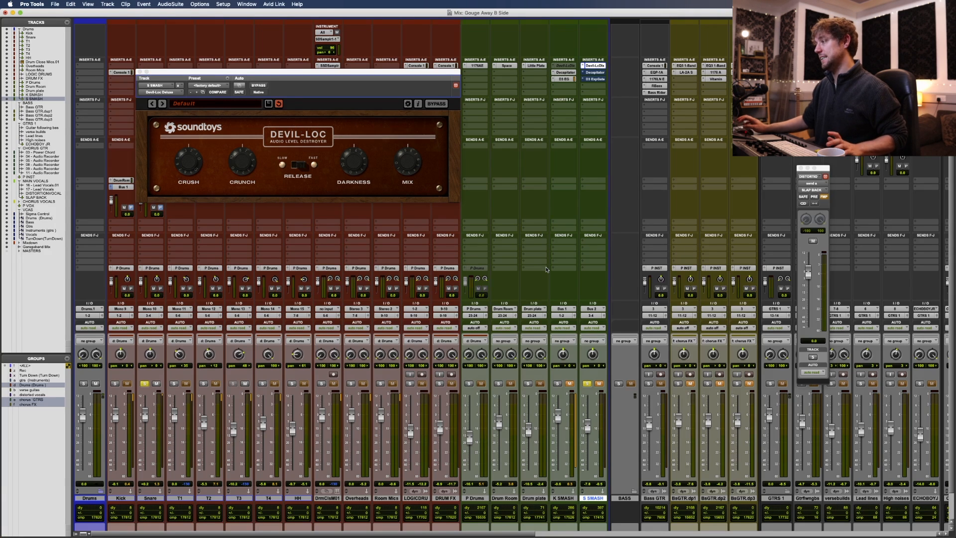
pyautogui.press('space')
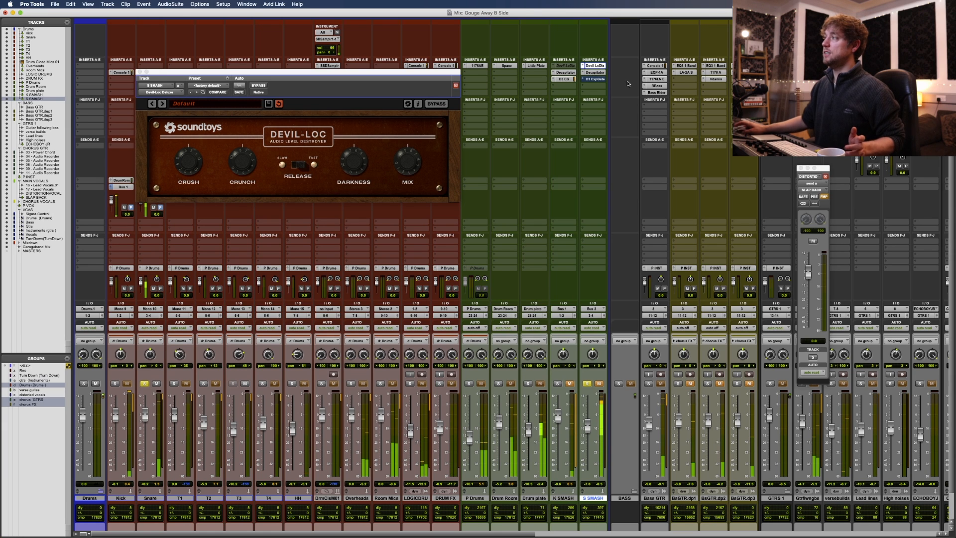
# - Open the Decapitator on S SMASH, compare it bypassed and active, and take the Snare channel out of solo
pyautogui.click(595, 72)
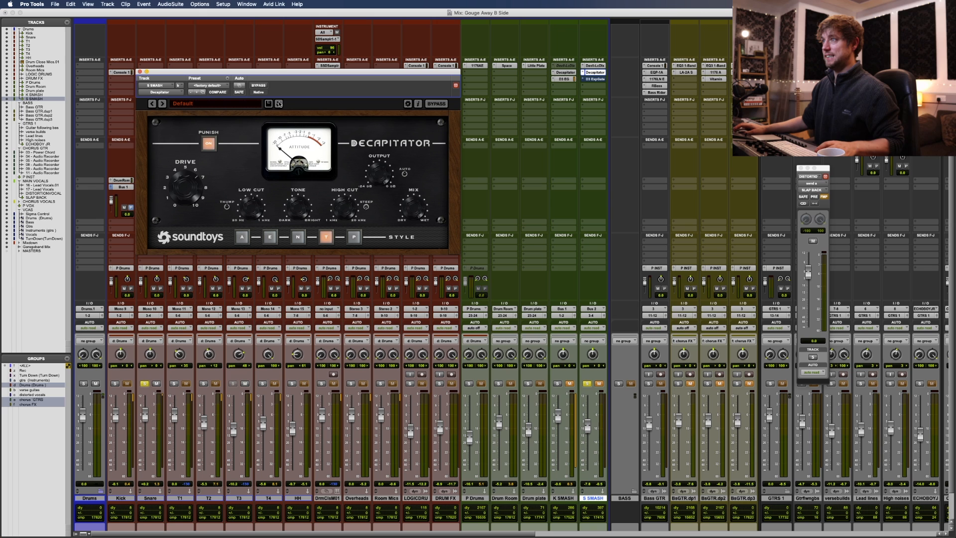
pyautogui.click(261, 85)
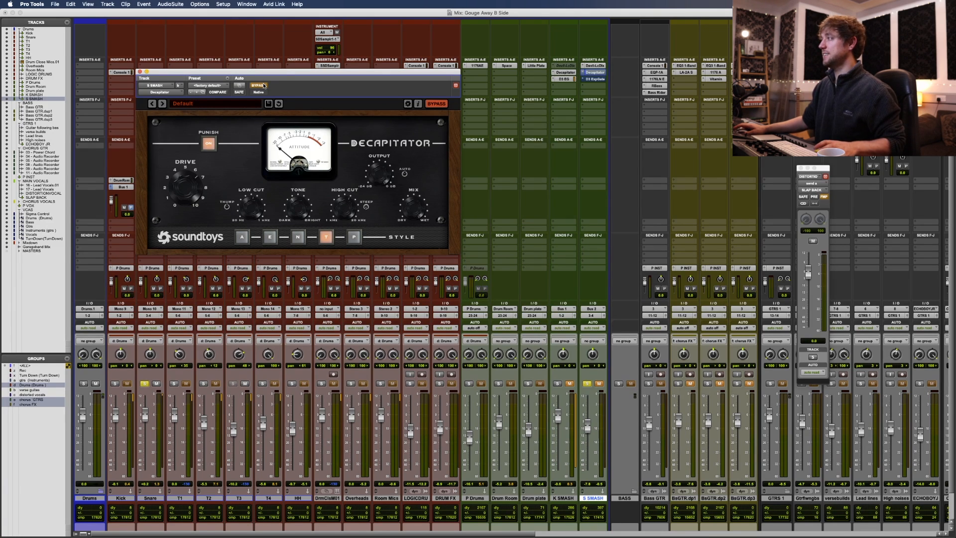
pyautogui.click(255, 87)
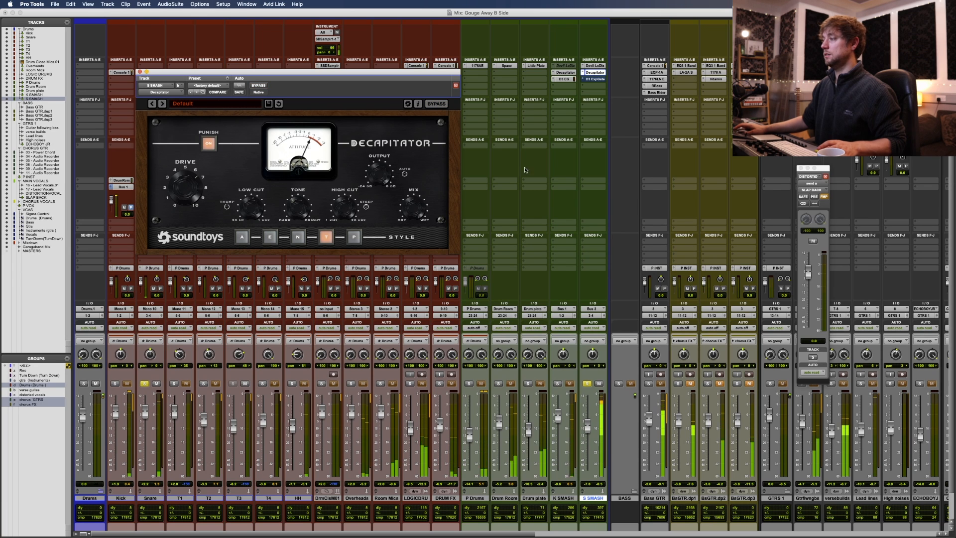
pyautogui.click(146, 383)
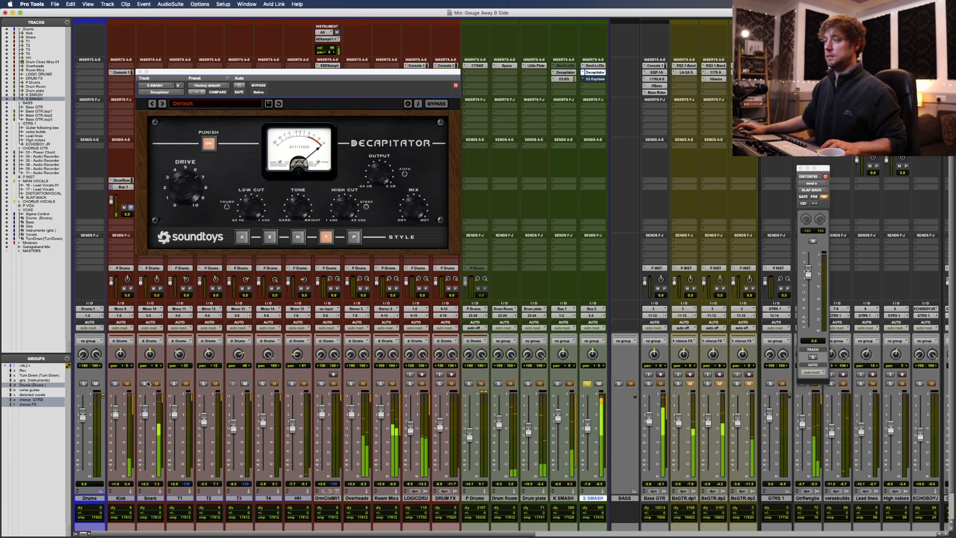
# - Open the Dyn3 Expander/Gate on S SMASH, take it out of bypass and add the Snare channel back to the solo
pyautogui.click(596, 78)
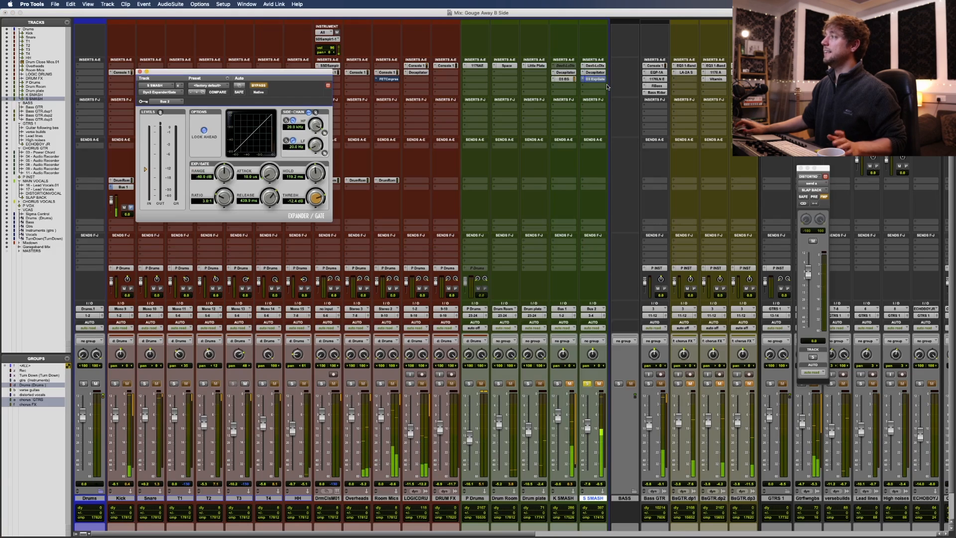
pyautogui.click(261, 87)
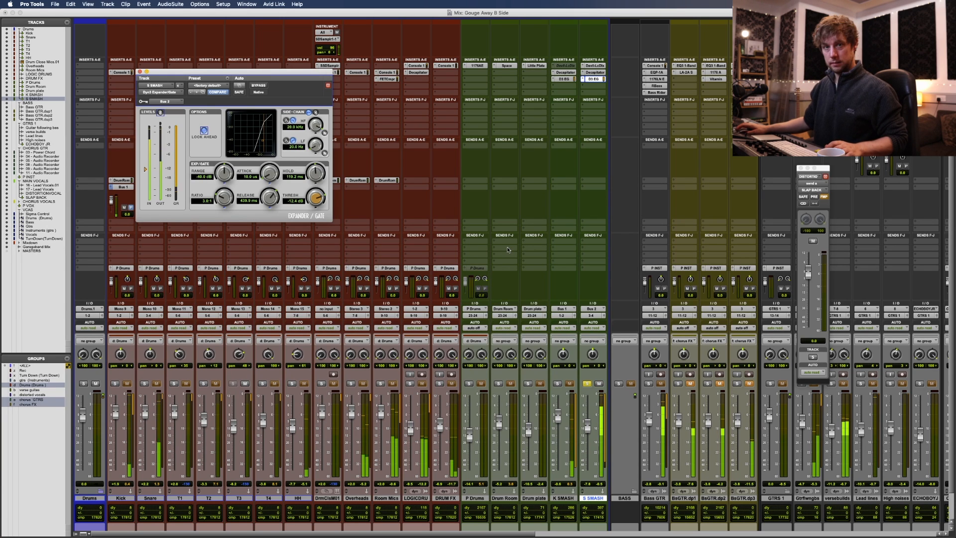
pyautogui.click(143, 384)
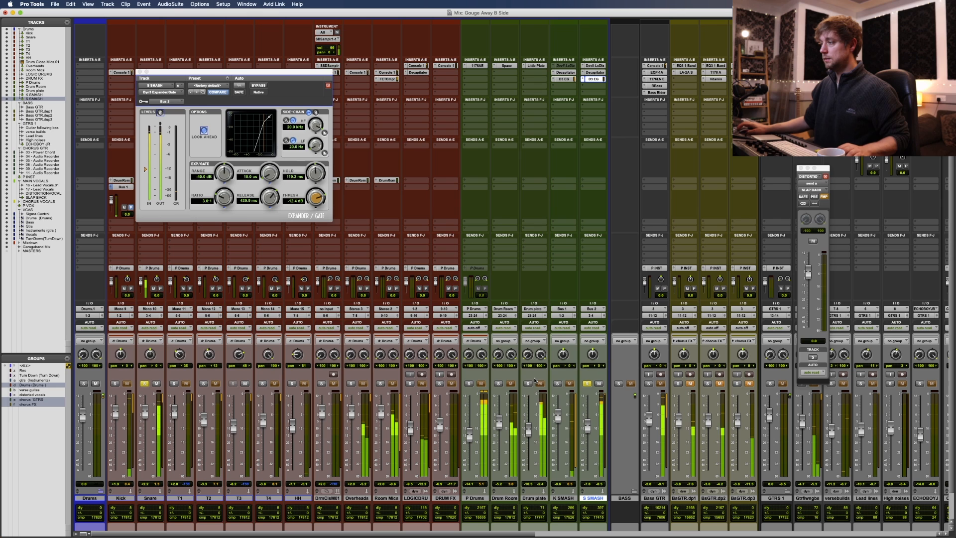
# - Audition K SMASH and S SMASH soloed together, and add the Kick and Snare channels to the solo
pyautogui.keyDown('super'); pyautogui.click(558, 384); pyautogui.keyUp('super')
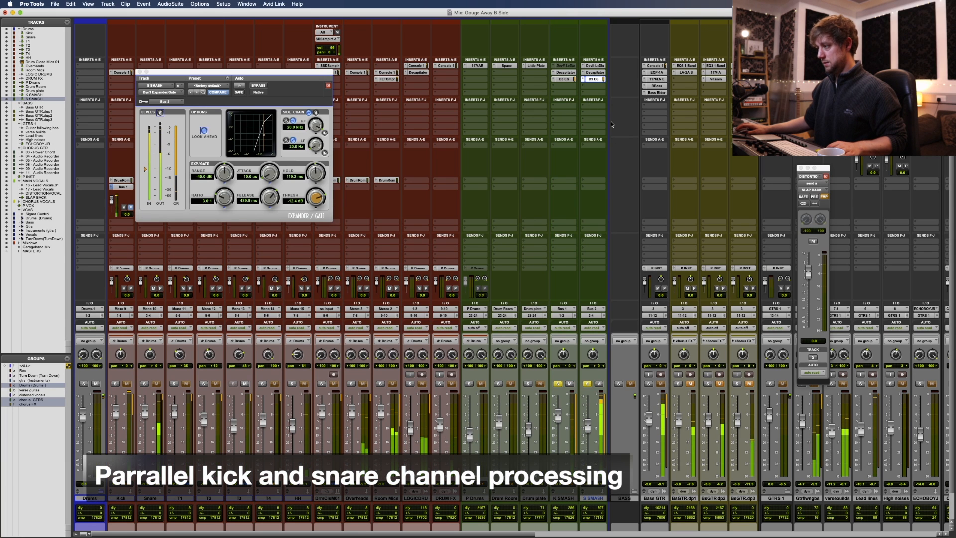
pyautogui.click(115, 383)
pyautogui.click(145, 384)
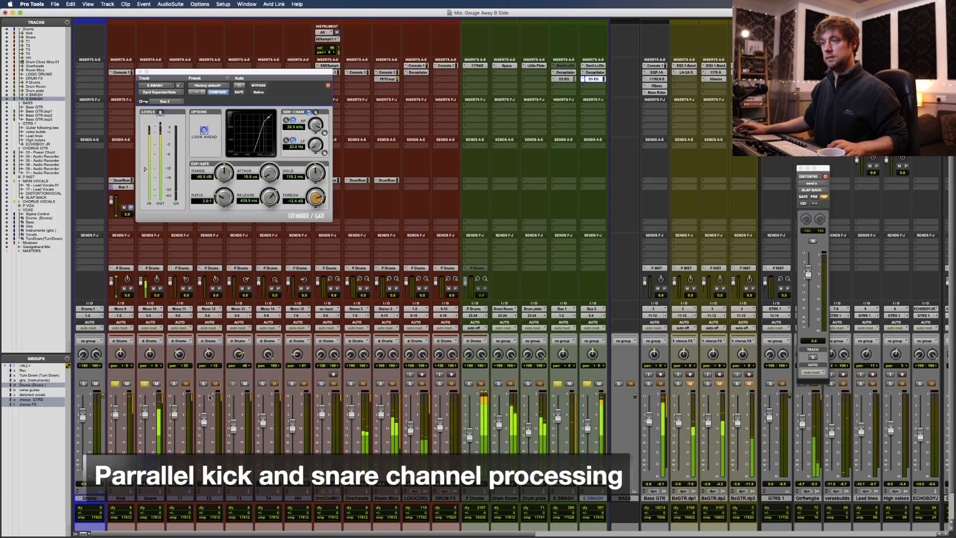
# - Add the channels from T1 through DRUM FX to the solo and toggle the mutes on S SMASH and K SMASH during playback
pyautogui.click(180, 498)
pyautogui.keyDown('shift'); pyautogui.click(451, 499); pyautogui.keyUp('shift')
pyautogui.hotkey('shift', 's')
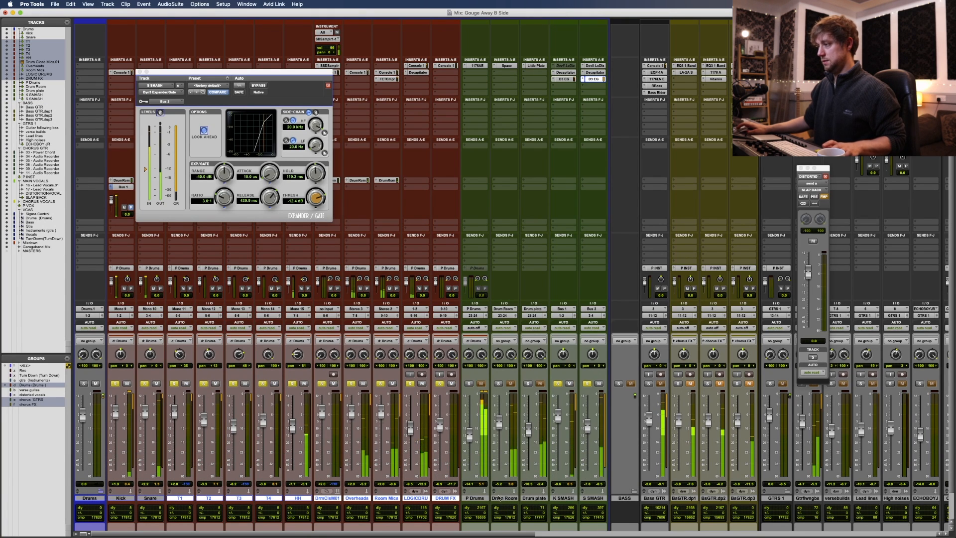
pyautogui.click(600, 384)
pyautogui.click(571, 385)
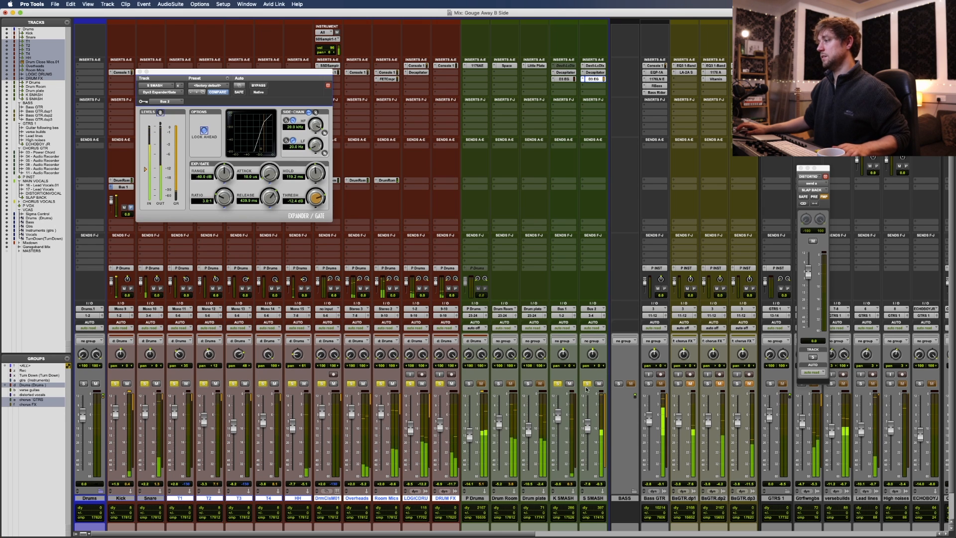
# - Clear all solos and mute K SMASH and S SMASH in the full mix, checking the Drums volume automation in the Edit window
pyautogui.keyDown('alt'); pyautogui.click(590, 383); pyautogui.keyUp('alt')
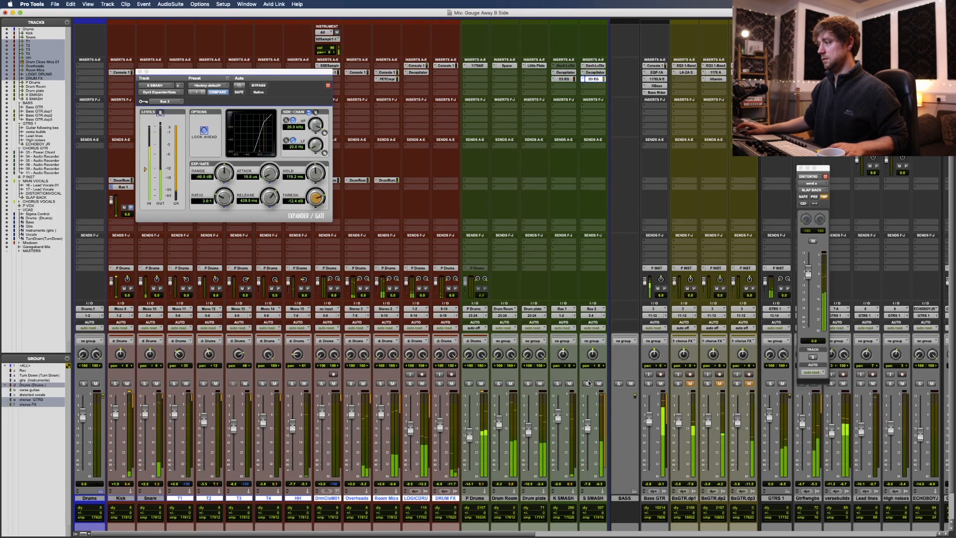
pyautogui.click(570, 383)
pyautogui.click(599, 384)
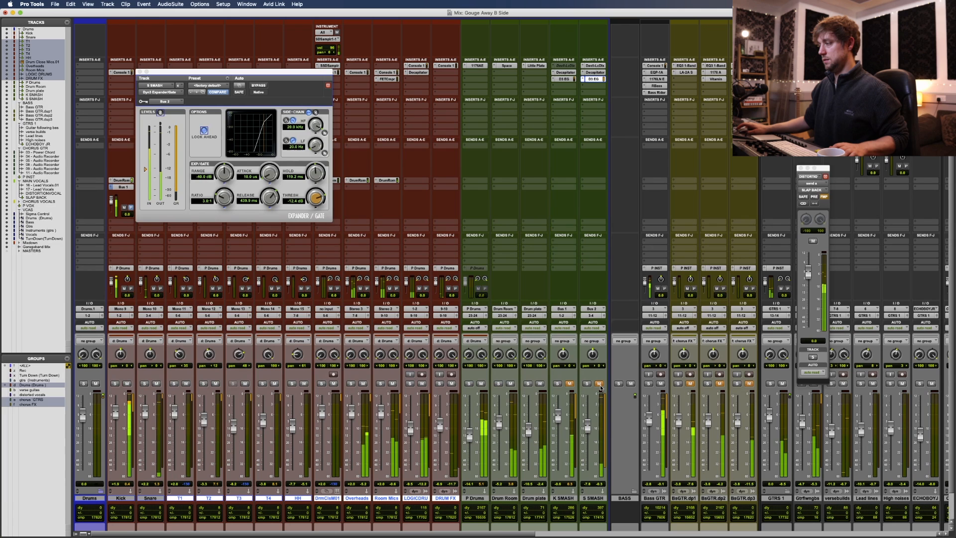
pyautogui.press('super+equal')
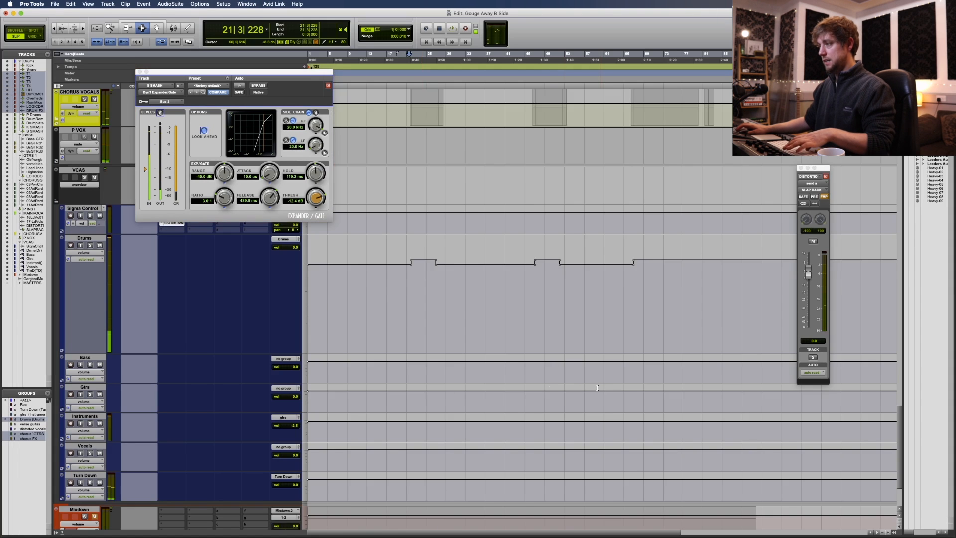
pyautogui.press('super+equal')
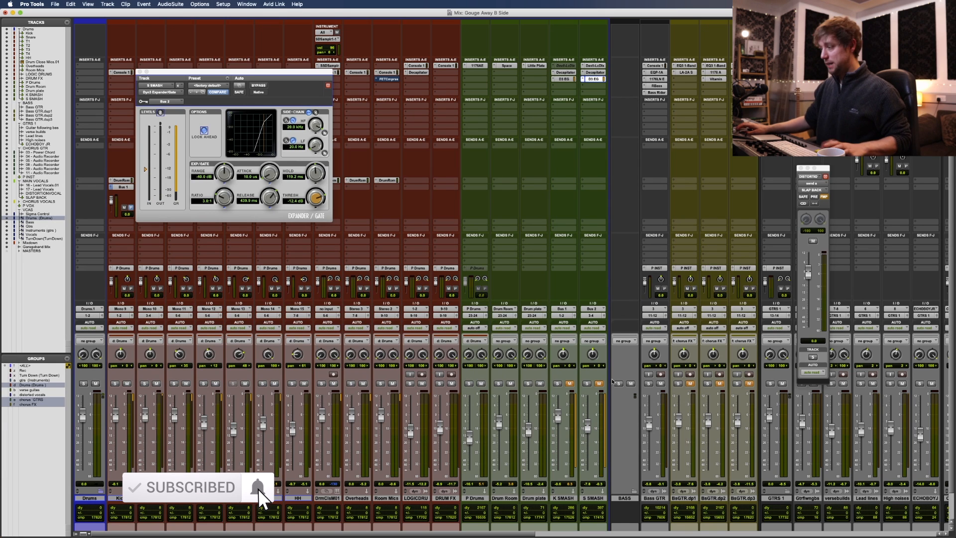
# - Raise the S SMASH and K SMASH faders slightly while playing the full mix
pyautogui.press('space')
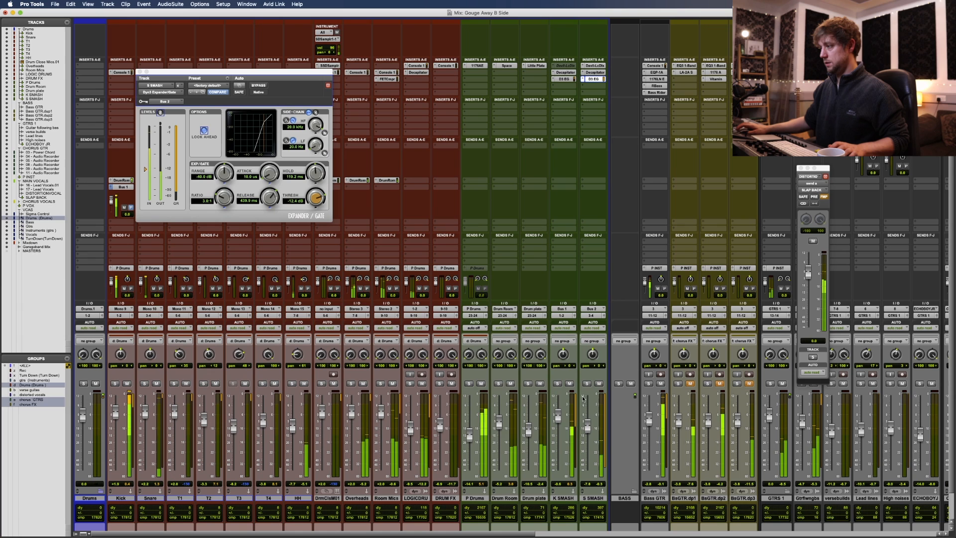
pyautogui.moveTo(588, 422); pyautogui.dragTo(589, 415)
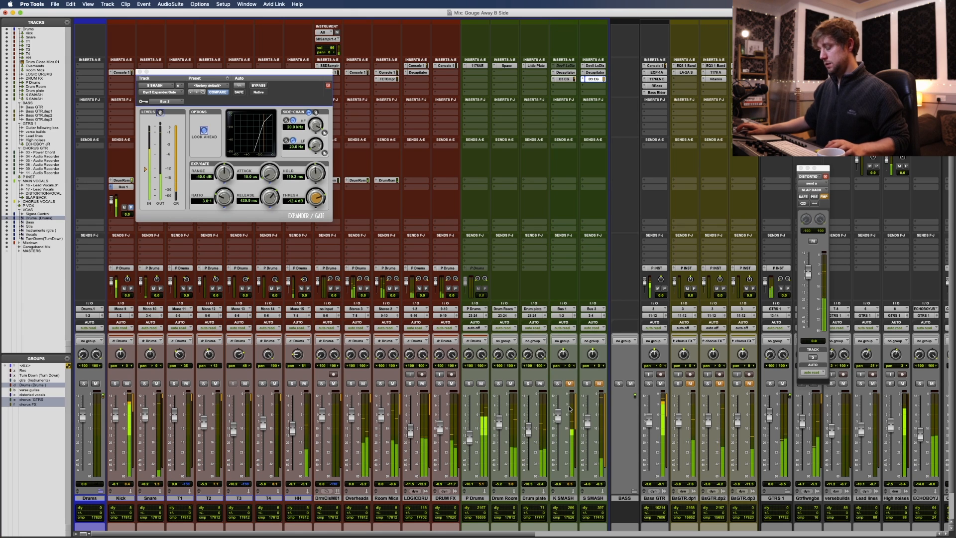
pyautogui.press('super+s')
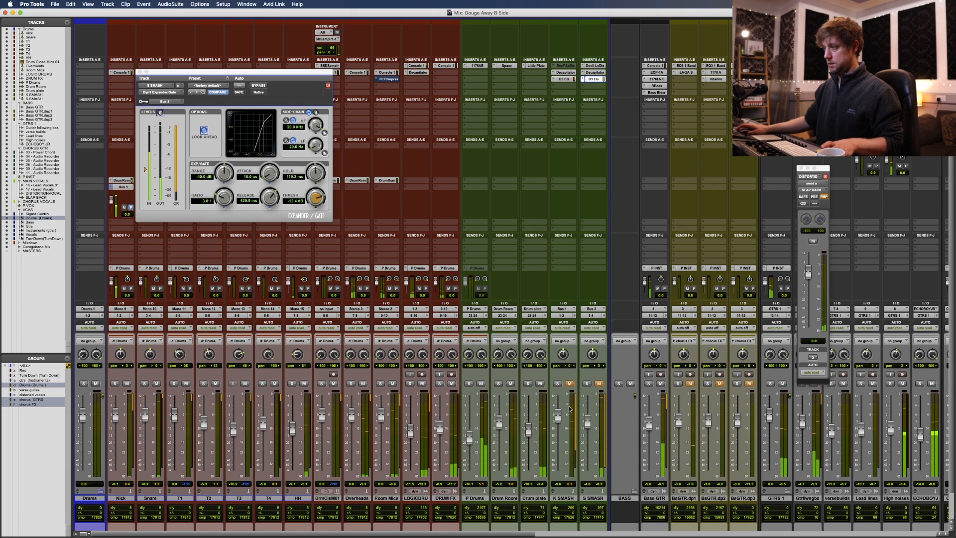
pyautogui.moveTo(558, 420); pyautogui.dragTo(558, 417)
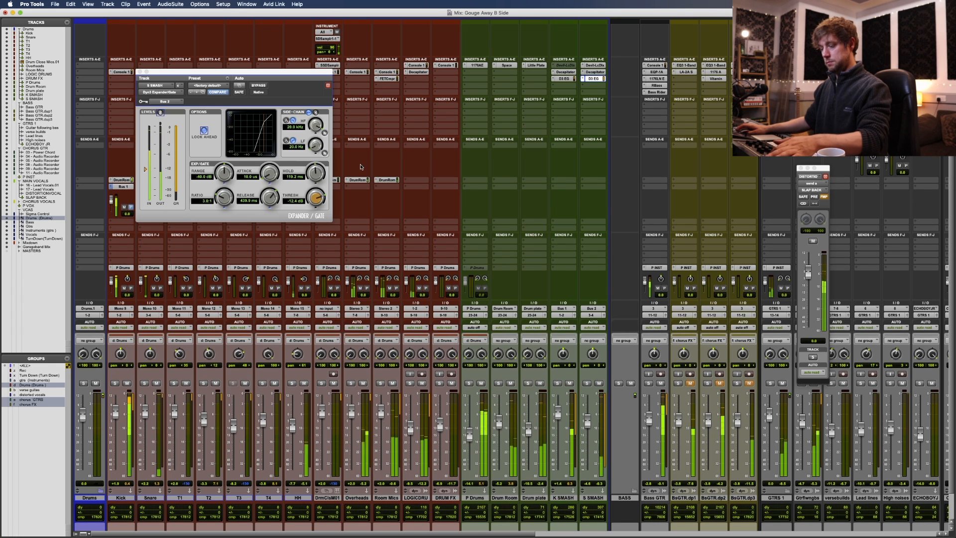
pyautogui.press('space')
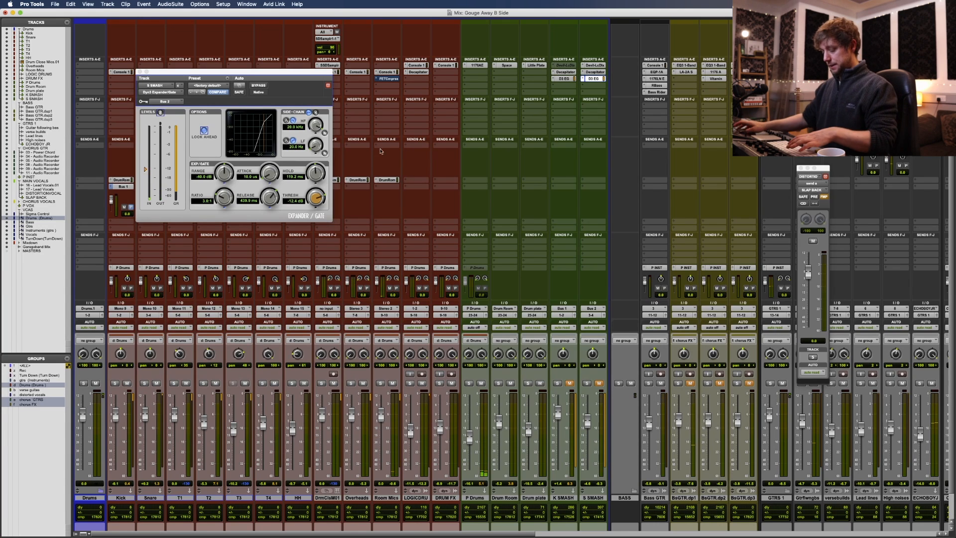
# - Switch the Drums VCA track's automation mode to off in the Edit window
pyautogui.press('super+equal')
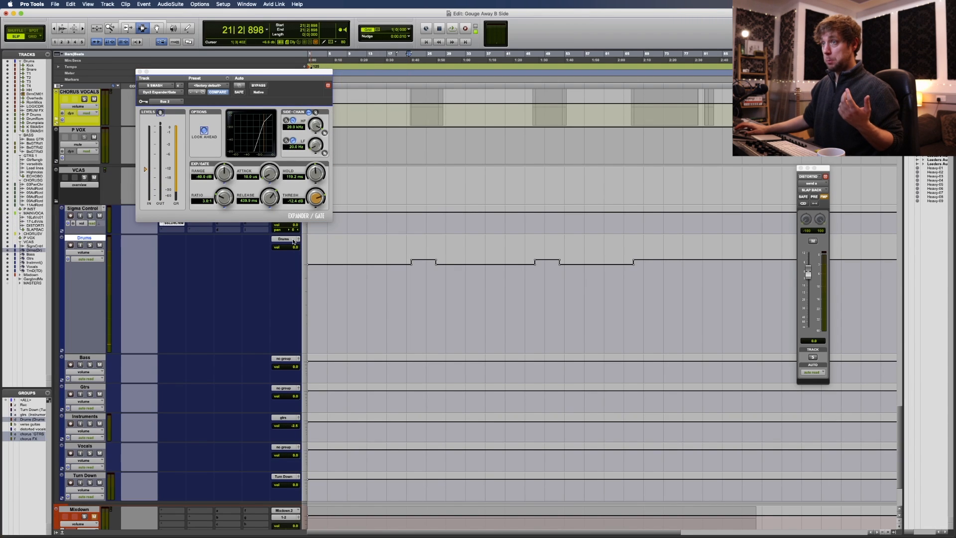
pyautogui.click(85, 259)
pyautogui.click(83, 252)
pyautogui.press('super+equal')
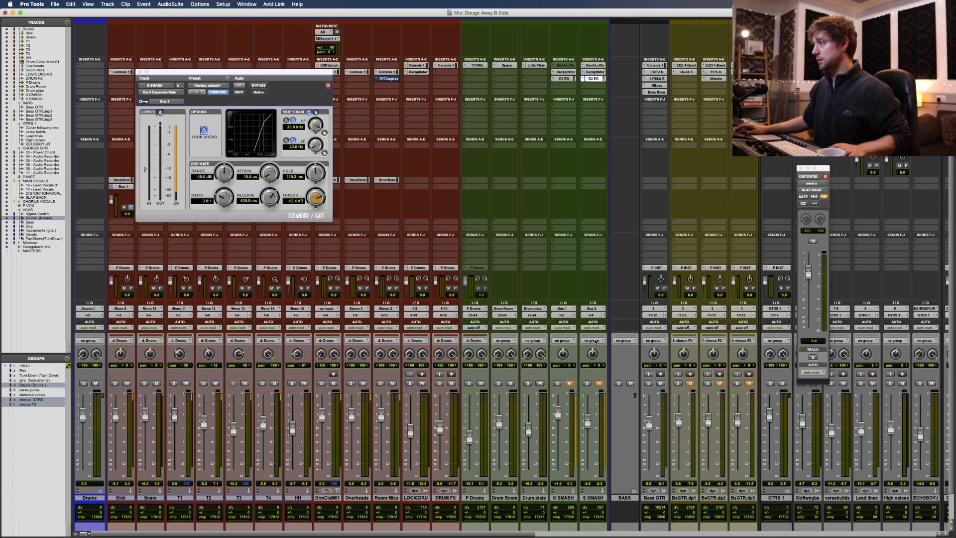
# - Switch the automation mode to off on the K SMASH and S SMASH channels
pyautogui.click(570, 328)
pyautogui.click(563, 322)
pyautogui.click(594, 328)
pyautogui.click(593, 322)
# - Play the chorus with the drum automation off, viewing the mix in both the Edit and Mix windows
pyautogui.press('super+equal')
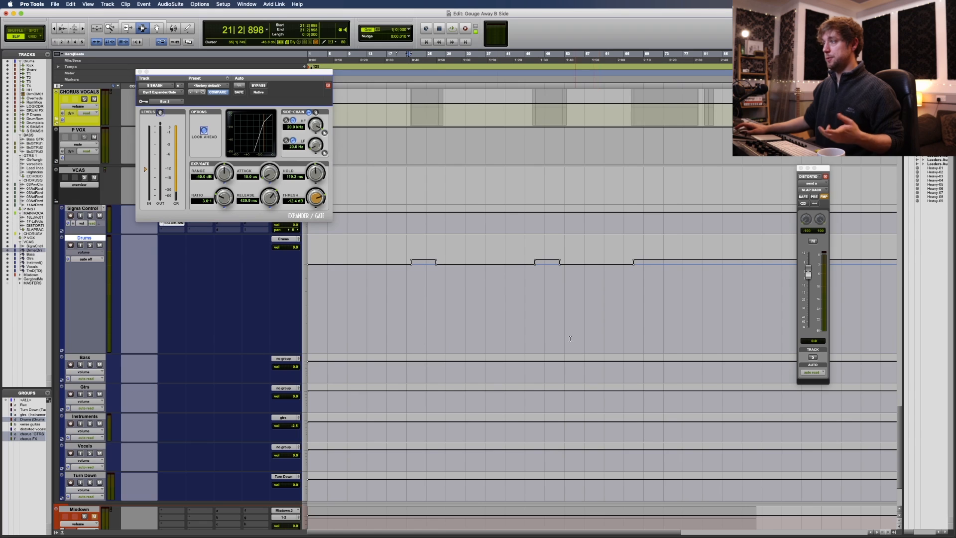
pyautogui.press('space')
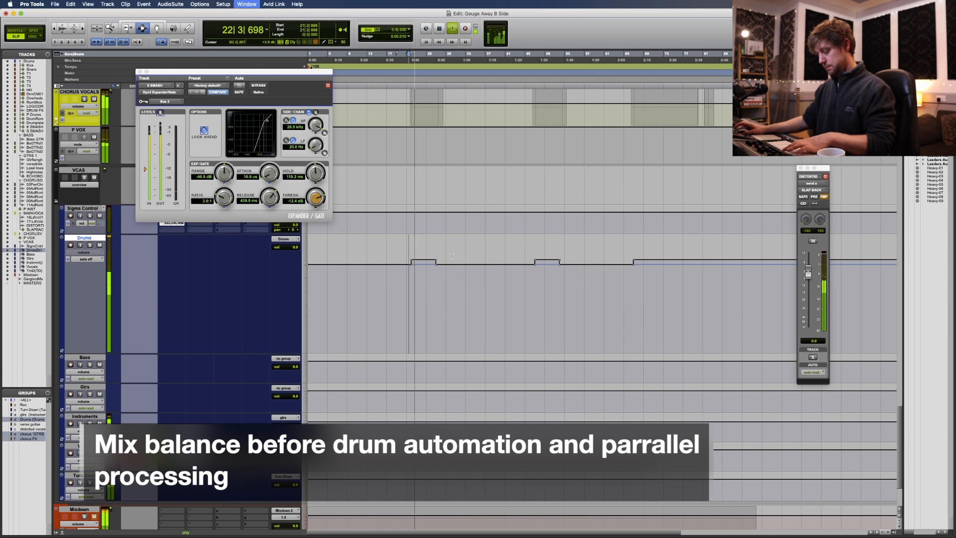
pyautogui.press('super+equal')
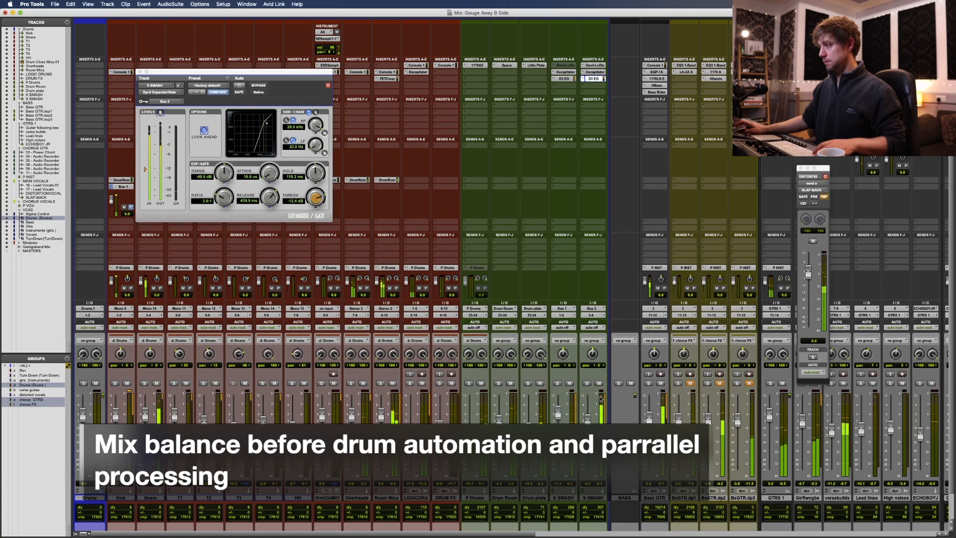
pyautogui.press('super+equal')
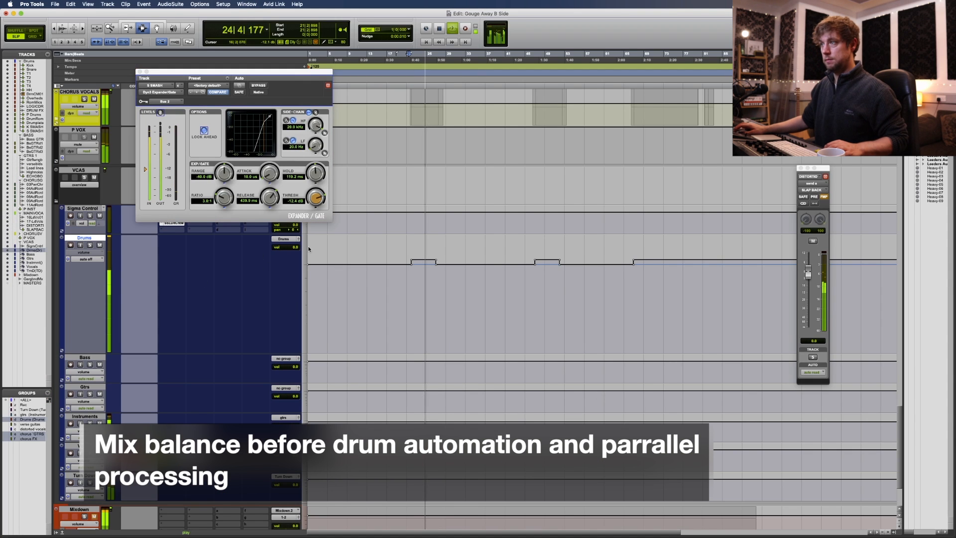
# - Set the Drums VCA track's automation mode back to read and play the chorus with the drum automation active
pyautogui.press('space')
pyautogui.click(86, 259)
pyautogui.click(88, 268)
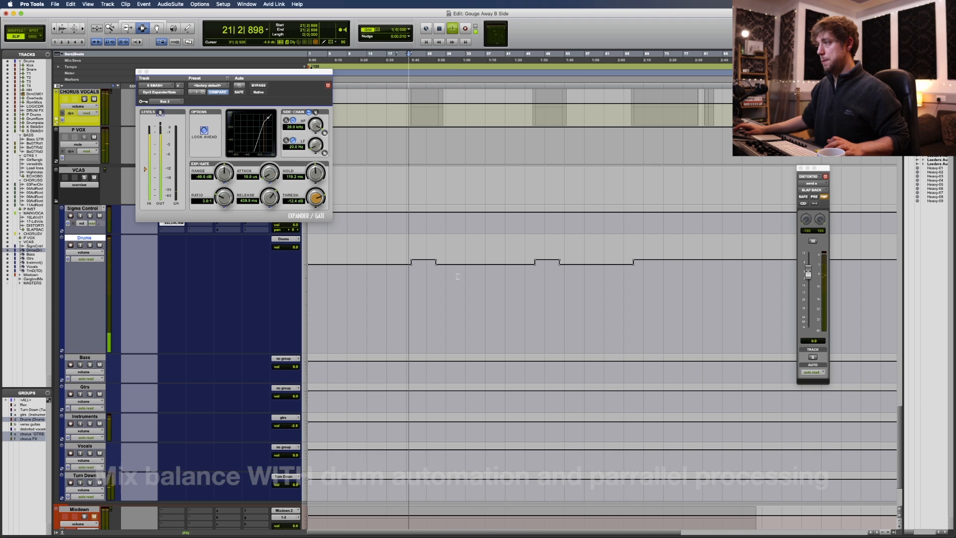
pyautogui.press('space')
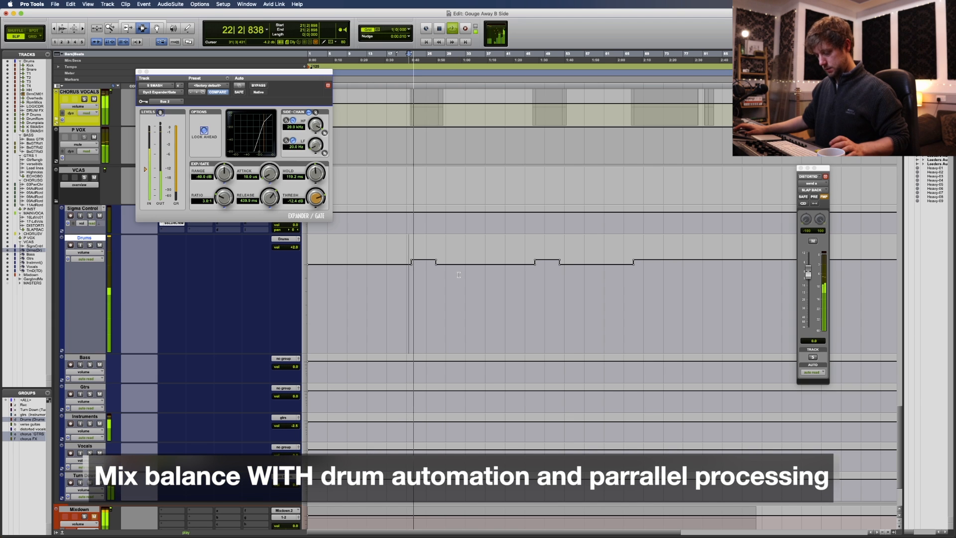
pyautogui.press('super+equal')
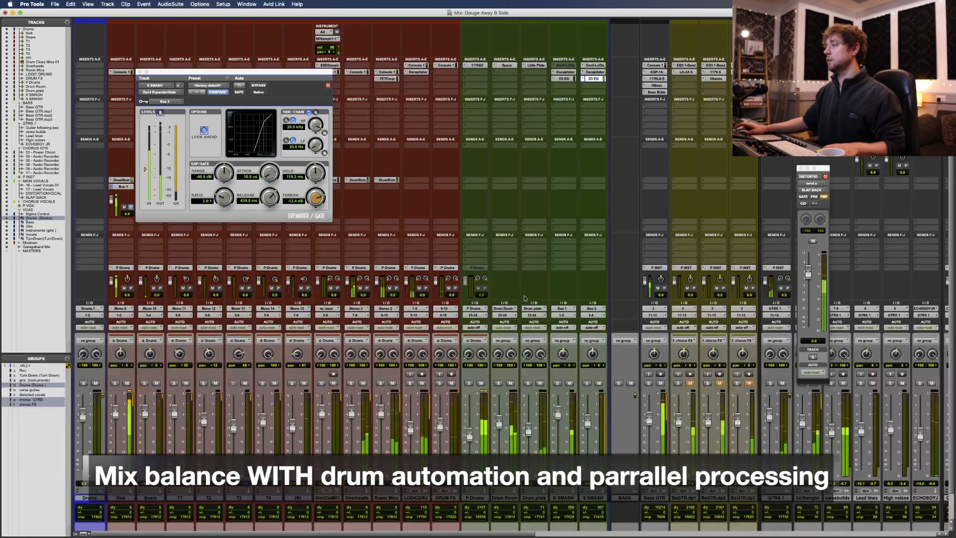
pyautogui.hscroll(5, 523, 297)
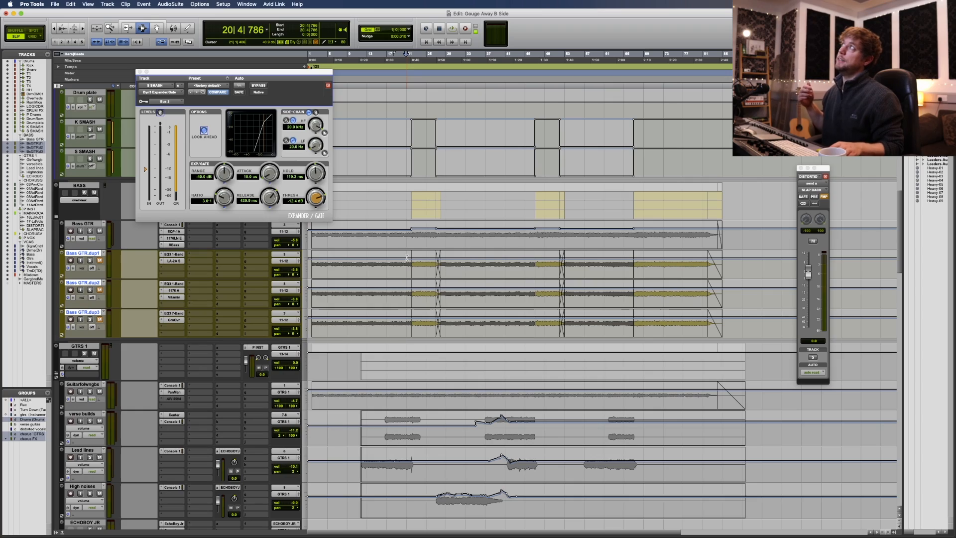
# - Set the automation mode of the K SMASH and S SMASH channels to read while the chorus plays
pyautogui.press('space')
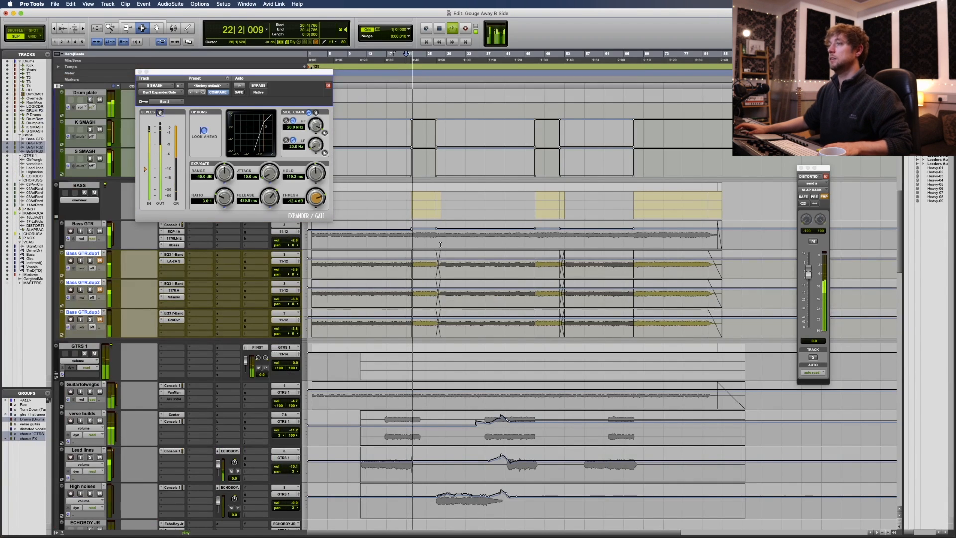
pyautogui.press('super+equal')
pyautogui.click(419, 328)
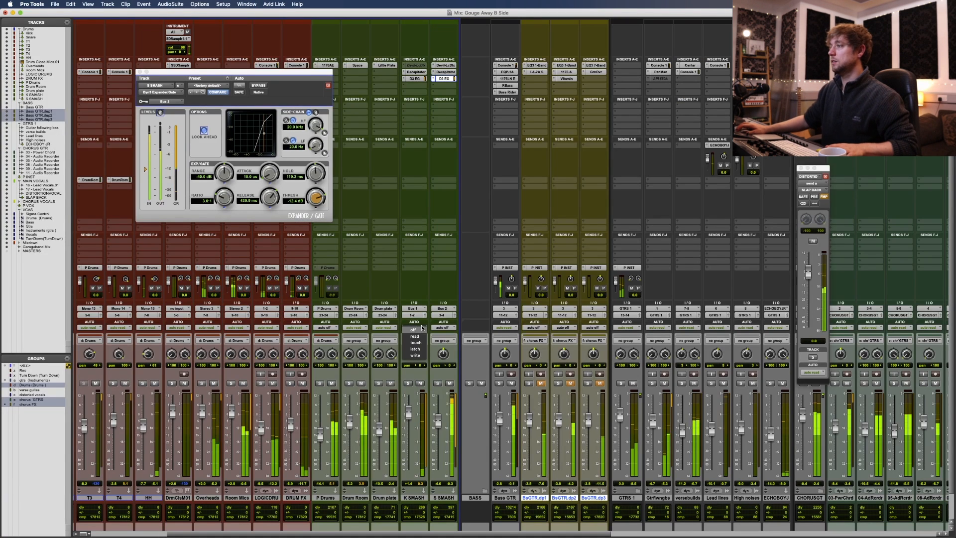
pyautogui.click(415, 336)
pyautogui.click(443, 327)
pyautogui.click(451, 336)
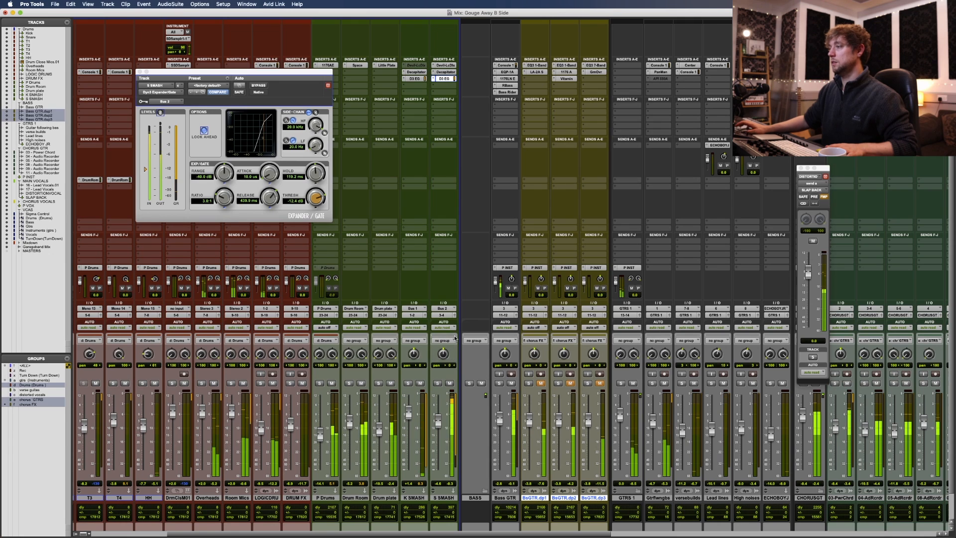
pyautogui.press('super+equal')
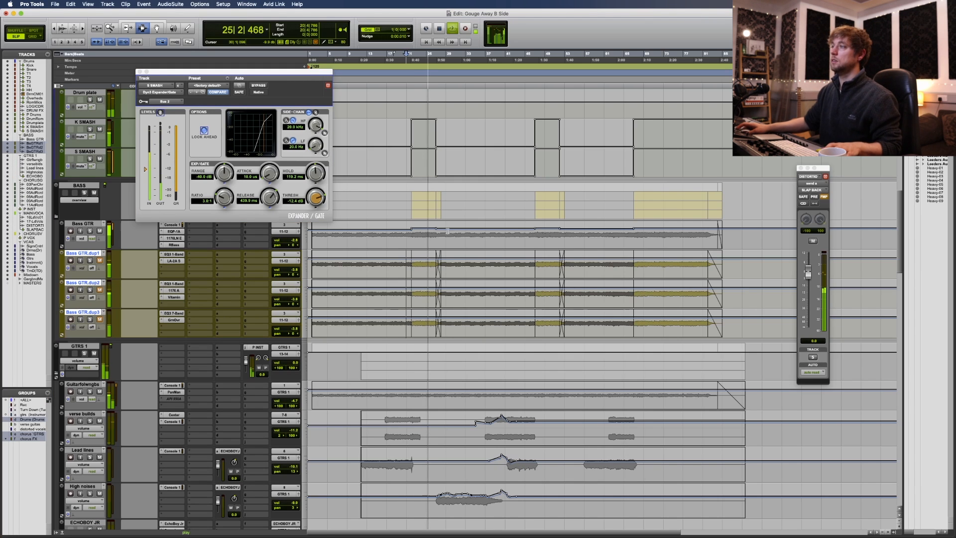
# - Enlarge the Bass GTR track's height in the Edit window and place the playback position near the start of the chorus
pyautogui.click(421, 241)
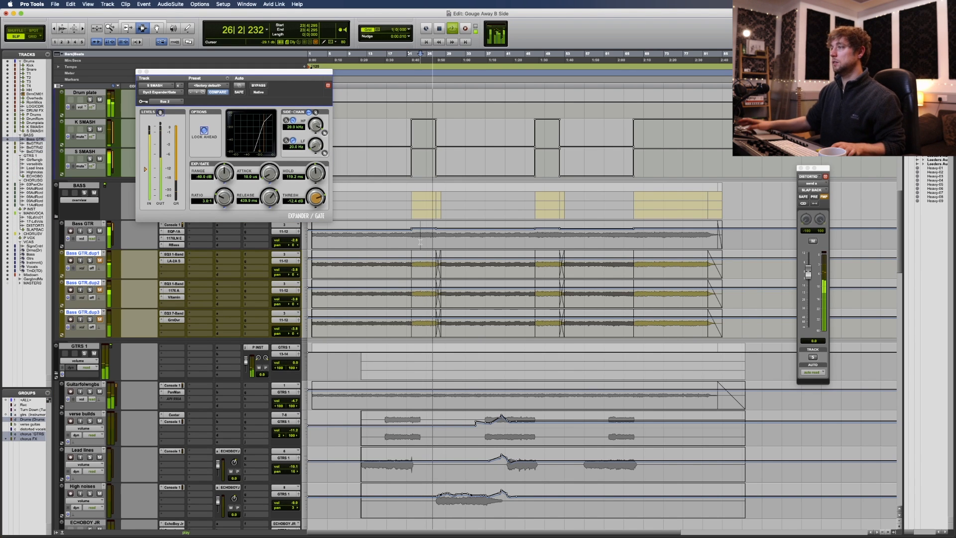
pyautogui.hotkey('ctrl', 'Up')
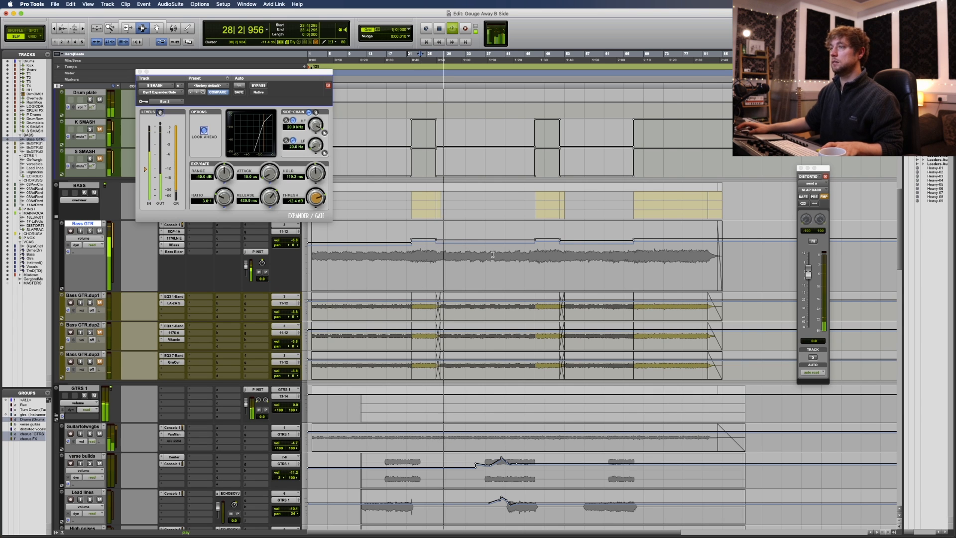
pyautogui.press('space')
pyautogui.click(412, 253)
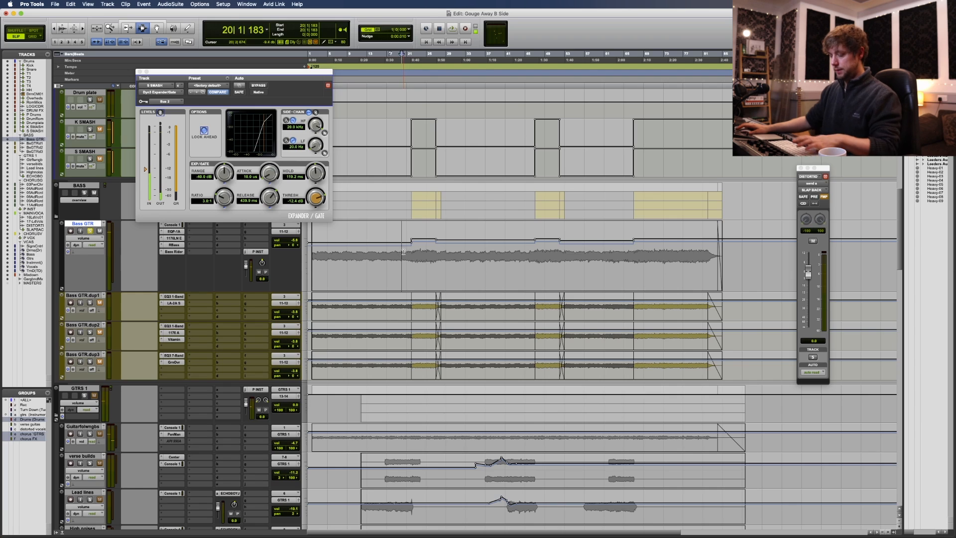
pyautogui.press('super+equal')
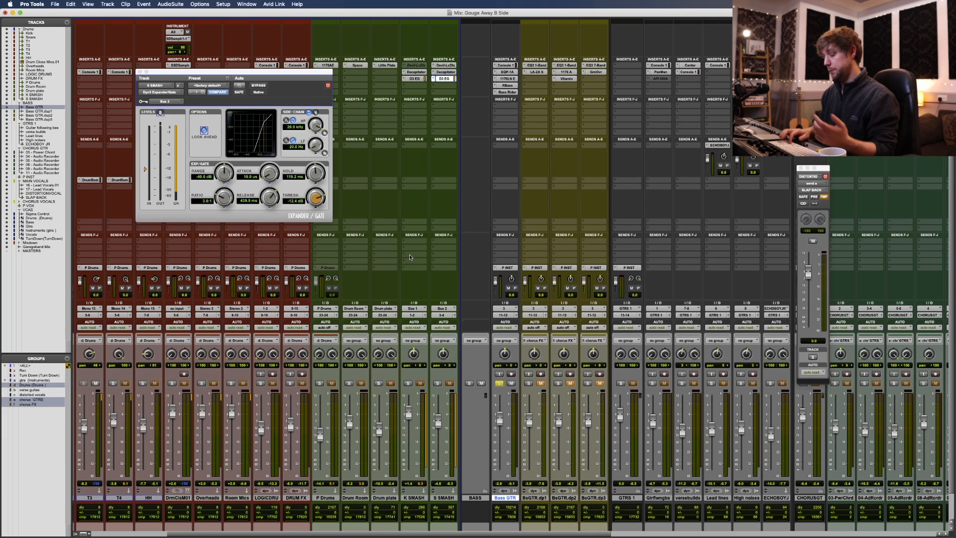
pyautogui.press('super+equal')
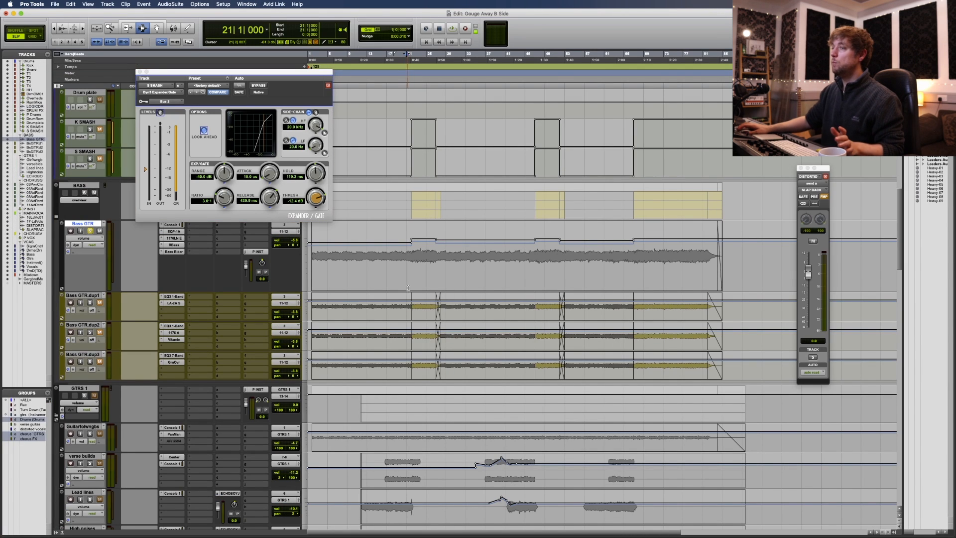
# - Select the duplicated bass tracks and inspect the EQ3 1-Band and LA-2A inserts on Bass GTR.dup1
pyautogui.click(404, 270)
pyautogui.click(414, 309)
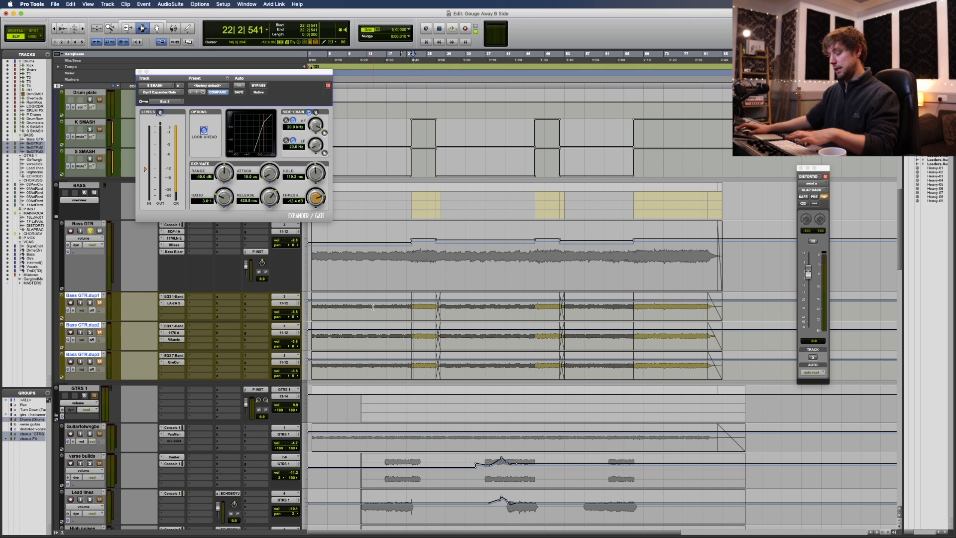
pyautogui.press('super+equal')
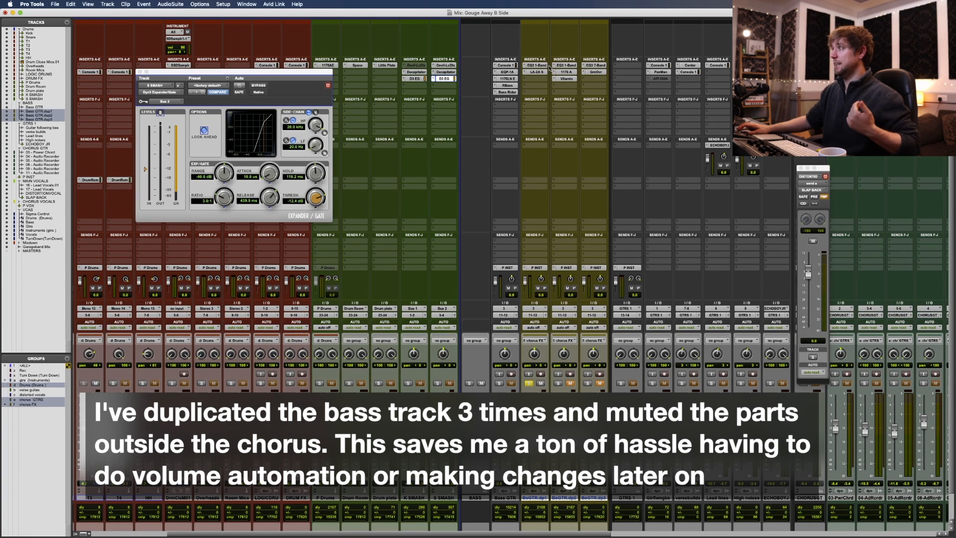
pyautogui.click(543, 65)
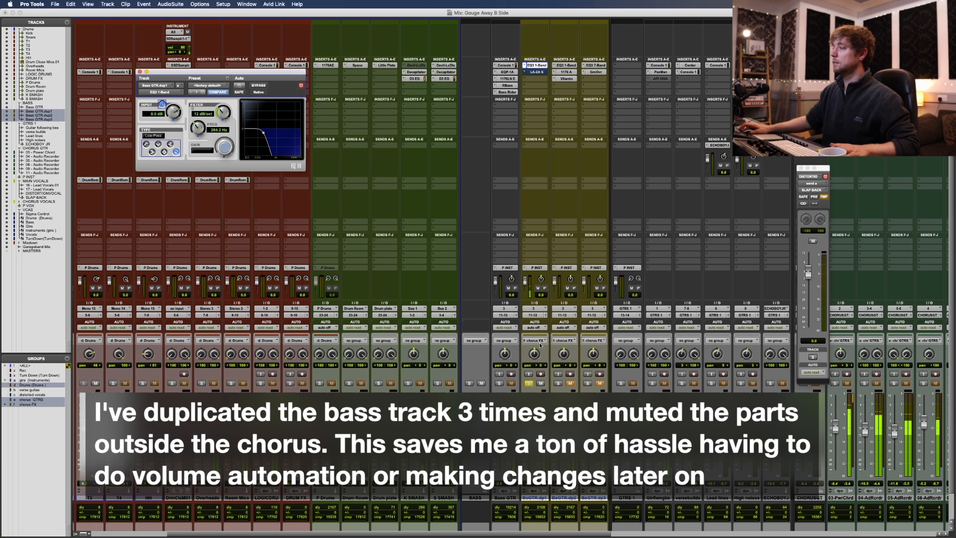
pyautogui.click(527, 426)
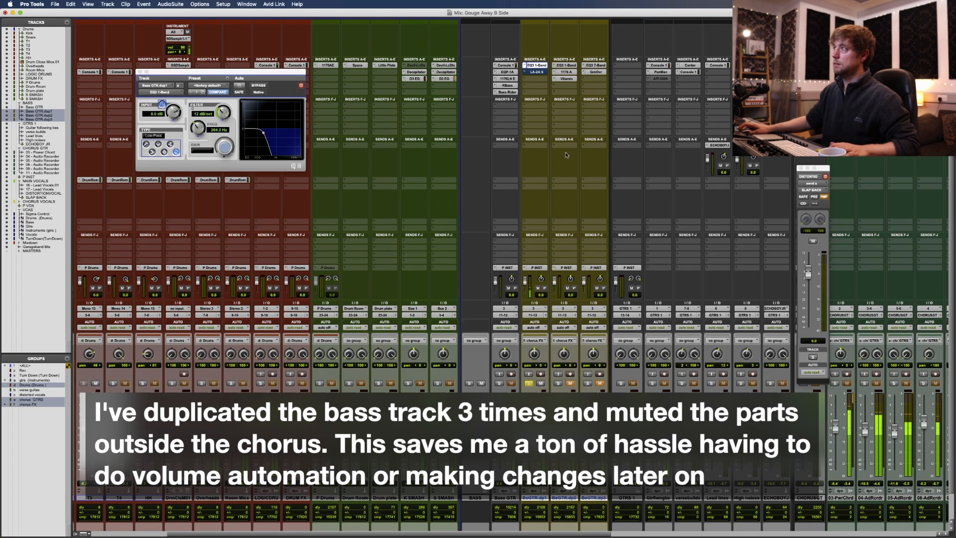
pyautogui.click(538, 72)
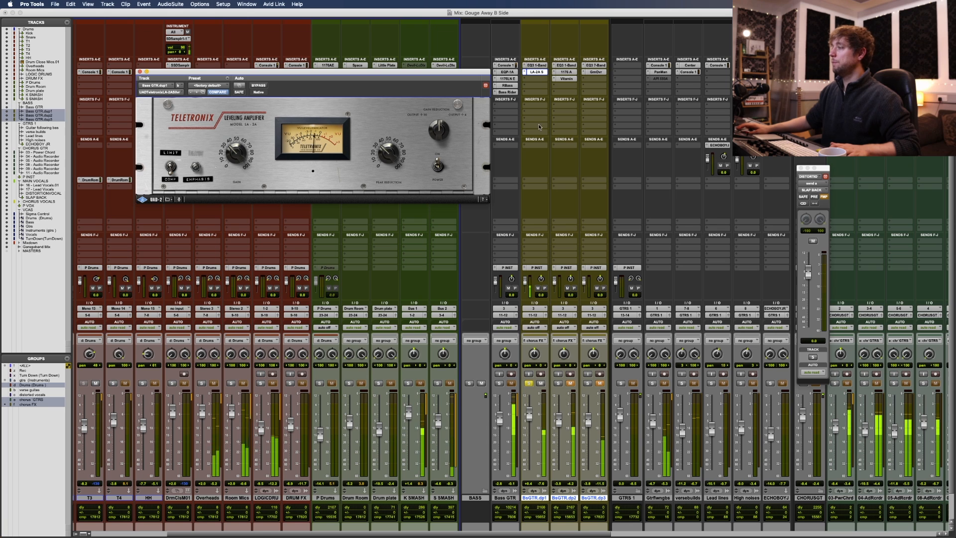
# - Solo Bass GTR on its own, then bring Bass GTR.dup1 back into the solo to compare the bass sound
pyautogui.click(499, 383)
pyautogui.click(529, 383)
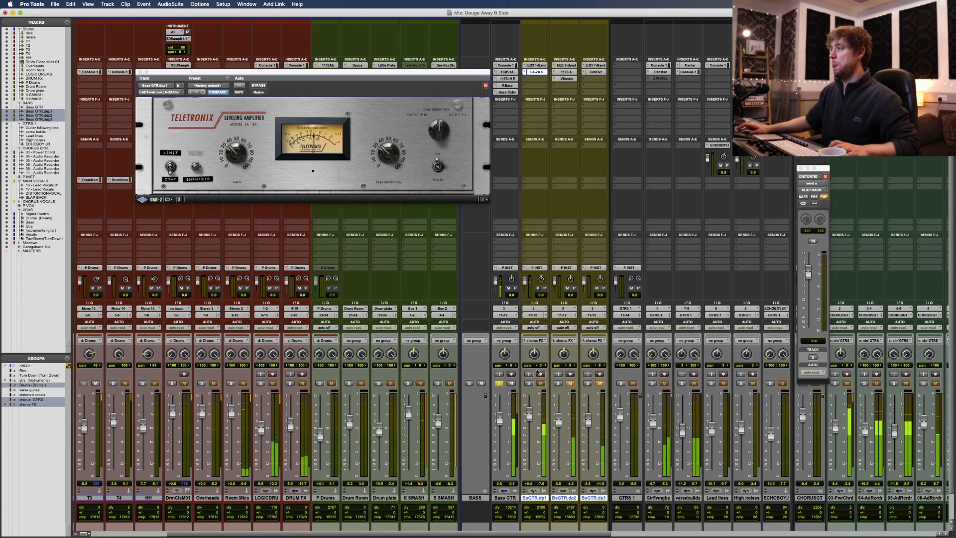
pyautogui.click(531, 384)
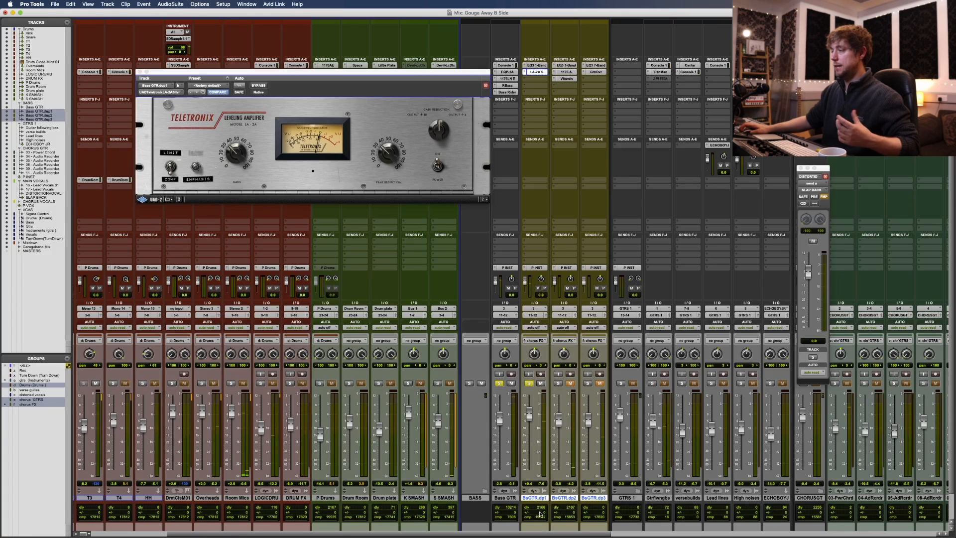
# - Review the low-pass EQ and LA-2A on Bass GTR.dup1, toggling the EQ's input polarity during playback to compare
pyautogui.click(539, 65)
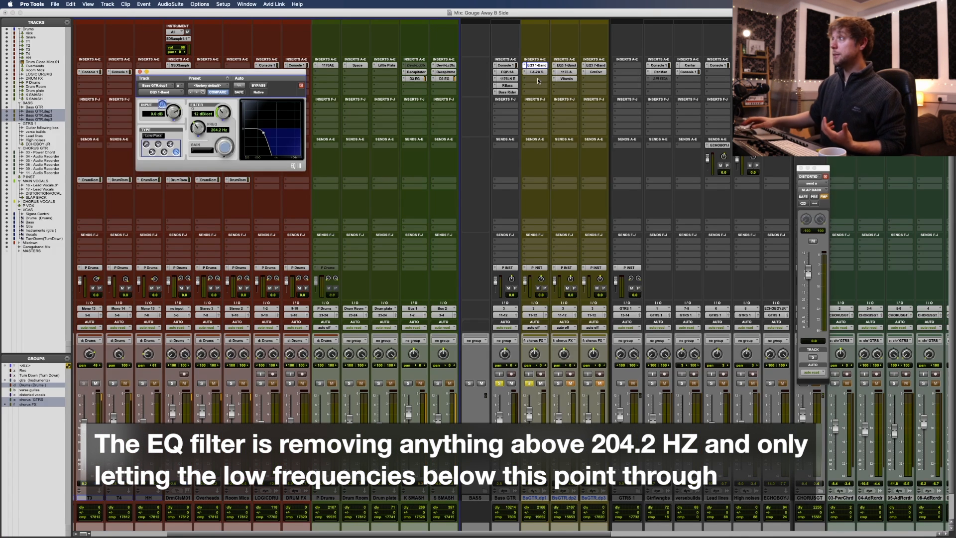
pyautogui.click(537, 72)
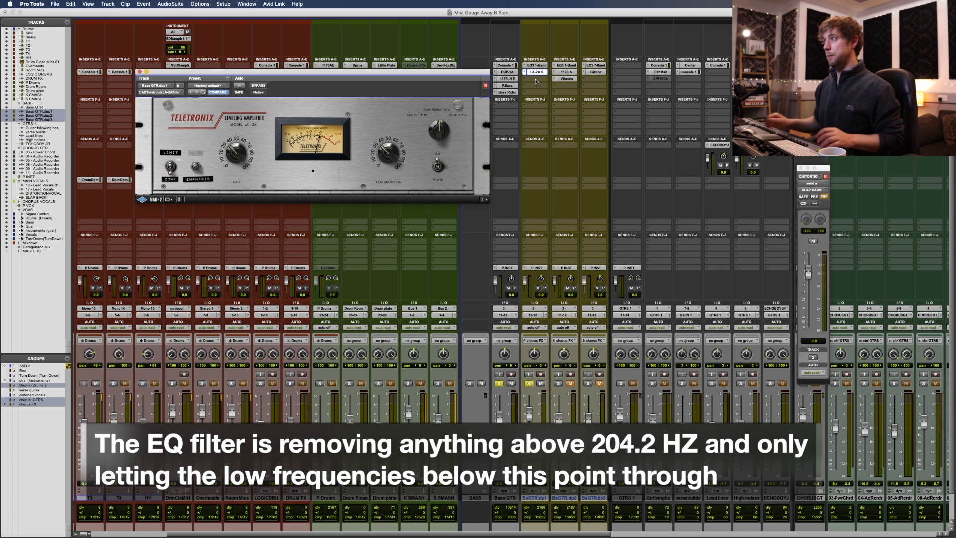
pyautogui.click(536, 65)
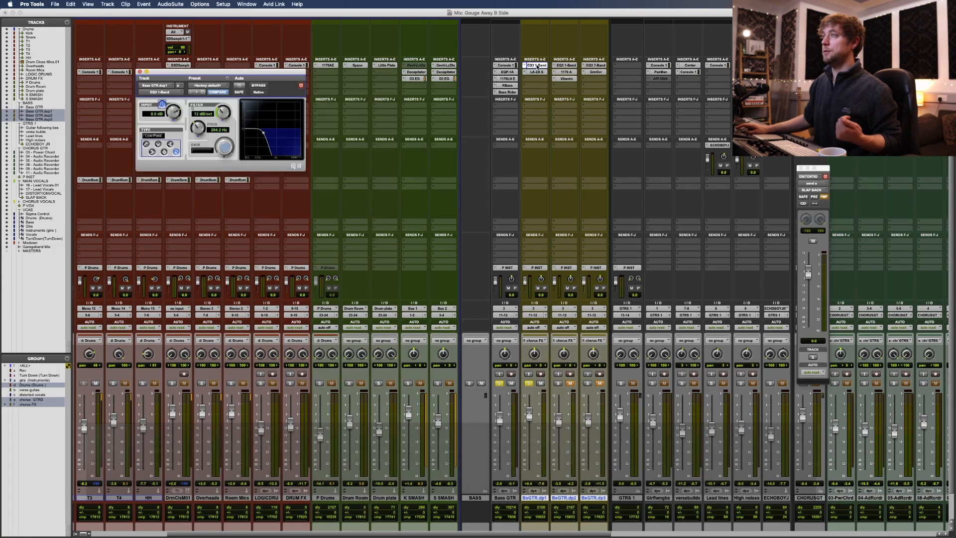
pyautogui.moveTo(223, 76); pyautogui.dragTo(260, 92)
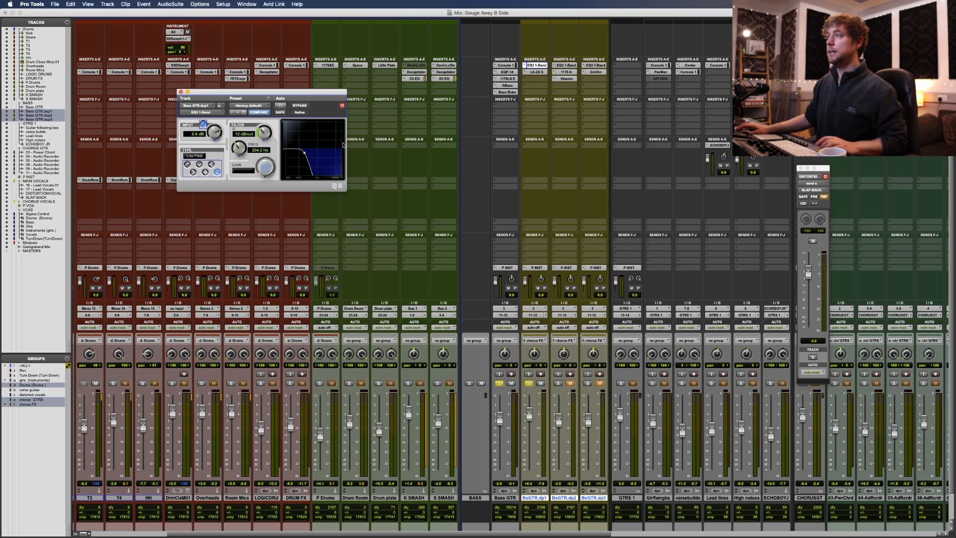
pyautogui.press('space')
pyautogui.click(204, 125)
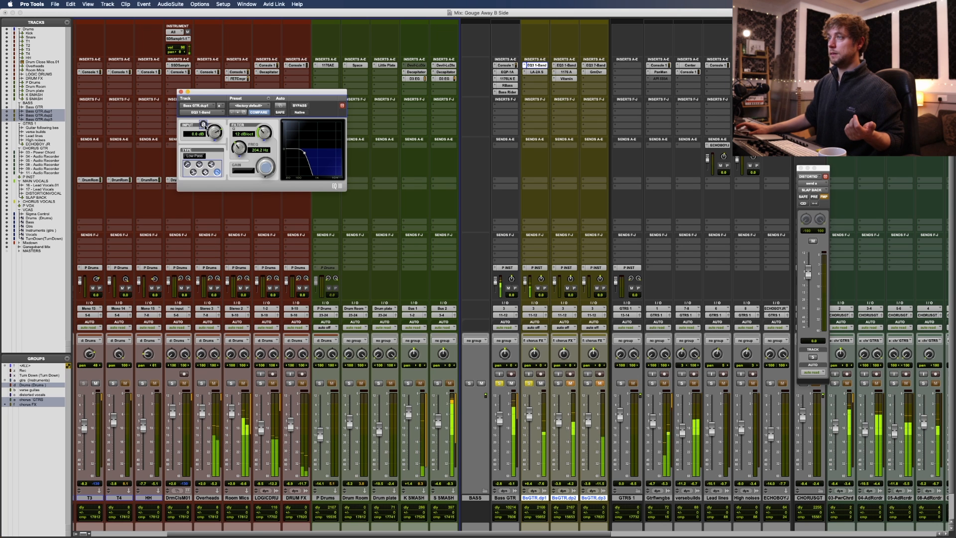
pyautogui.click(204, 125)
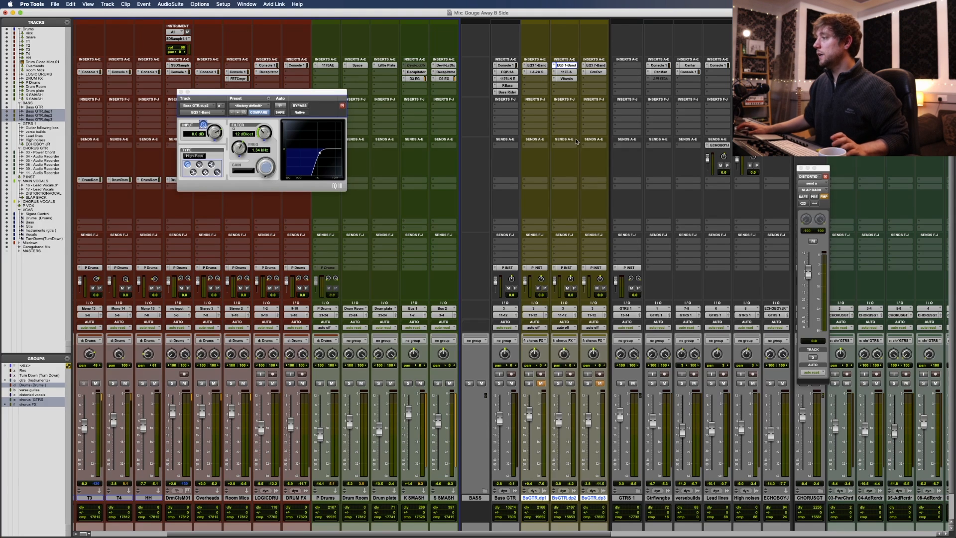
# - Solo Bass GTR.dup2 and bypass its 1176 and Vitamin inserts to play it with only the high-pass EQ active
pyautogui.click(566, 66)
pyautogui.click(565, 66)
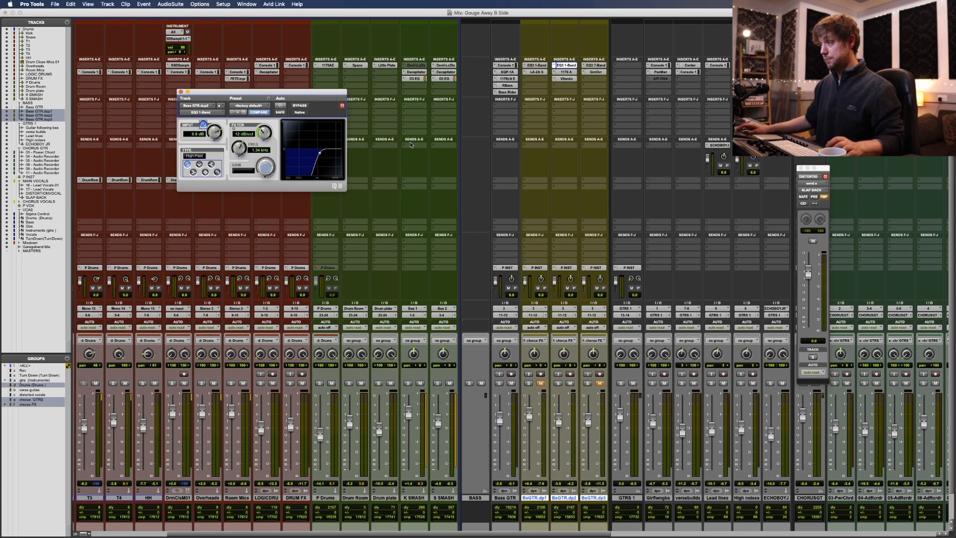
pyautogui.click(559, 383)
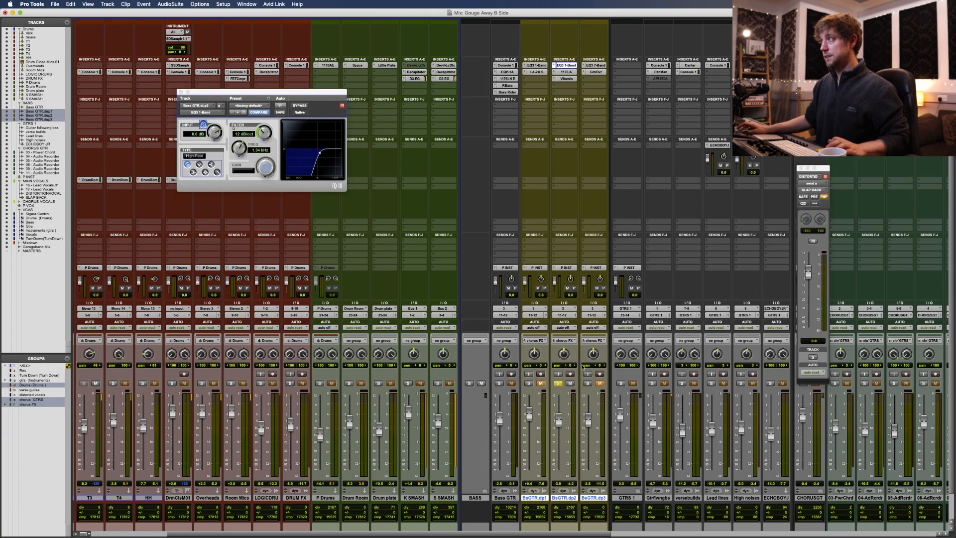
pyautogui.press('space')
pyautogui.click(566, 73)
pyautogui.keyDown('super'); pyautogui.click(567, 79); pyautogui.keyUp('super')
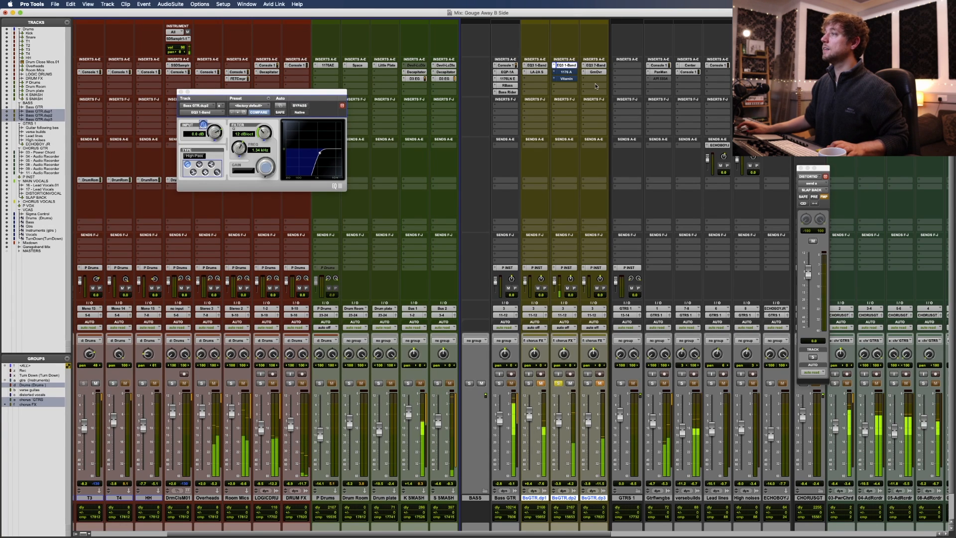
# - Re-enable the 1176 on Bass GTR.dup2 and review its settings together with the high-pass EQ
pyautogui.click(567, 72)
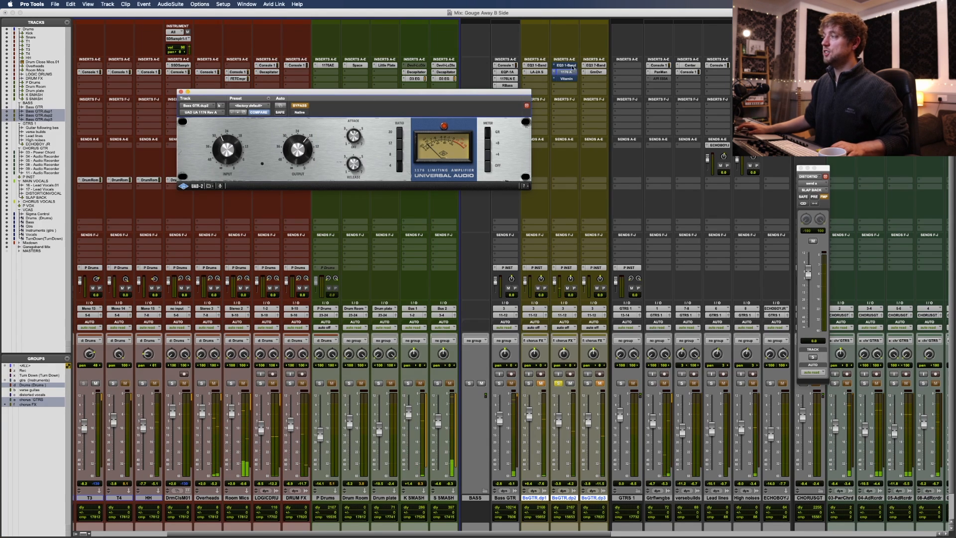
pyautogui.click(572, 65)
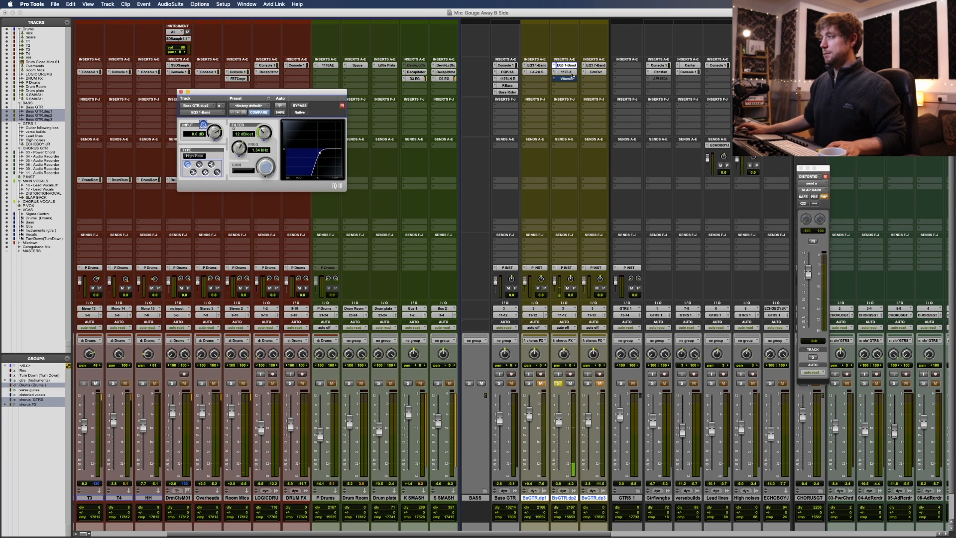
pyautogui.click(571, 73)
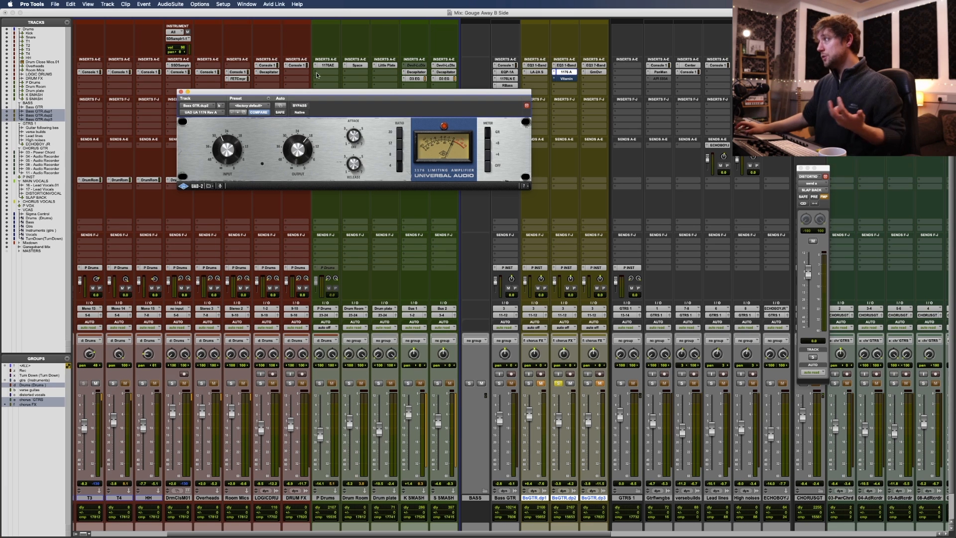
pyautogui.click(571, 65)
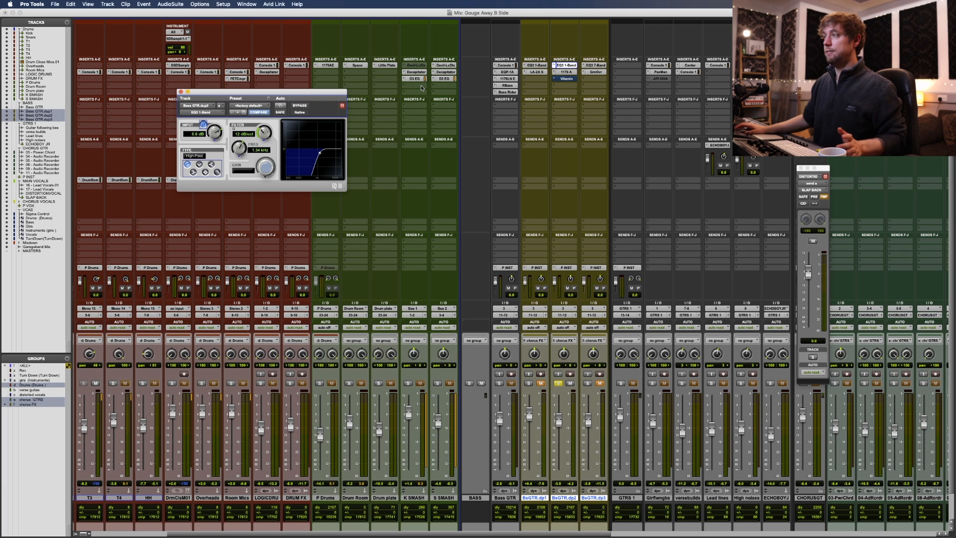
# - Solo Bass GTR during playback and open the Vitamin plug-in on Bass GTR.dup2
pyautogui.press('space')
pyautogui.click(500, 383)
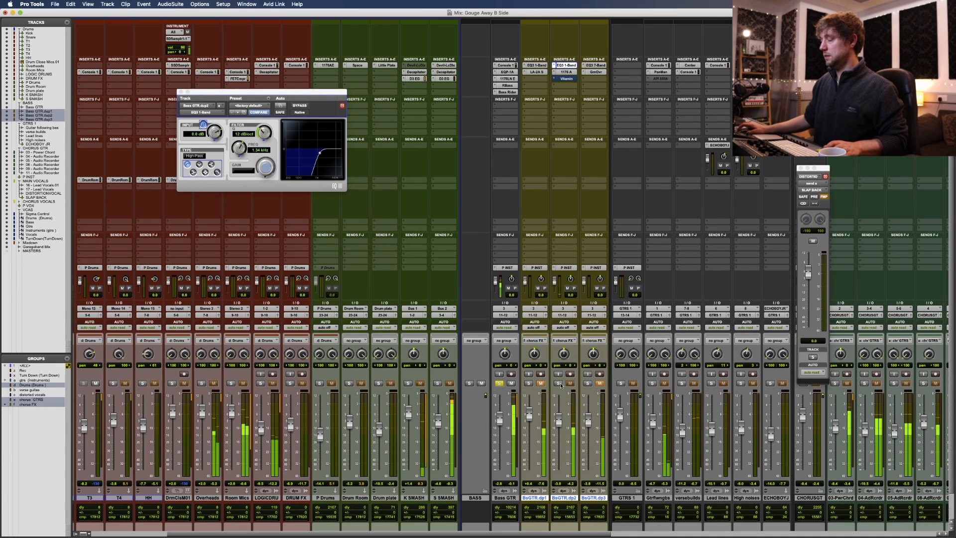
pyautogui.click(572, 80)
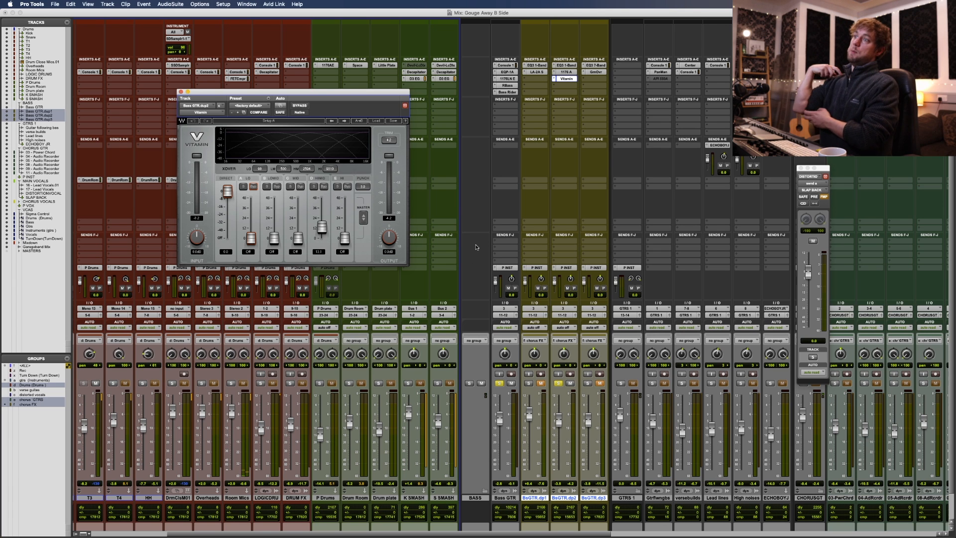
# - Unsolo Bass GTR during playback and toggle the Vitamin bypass on Bass GTR.dup2 to compare its sound
pyautogui.press('space')
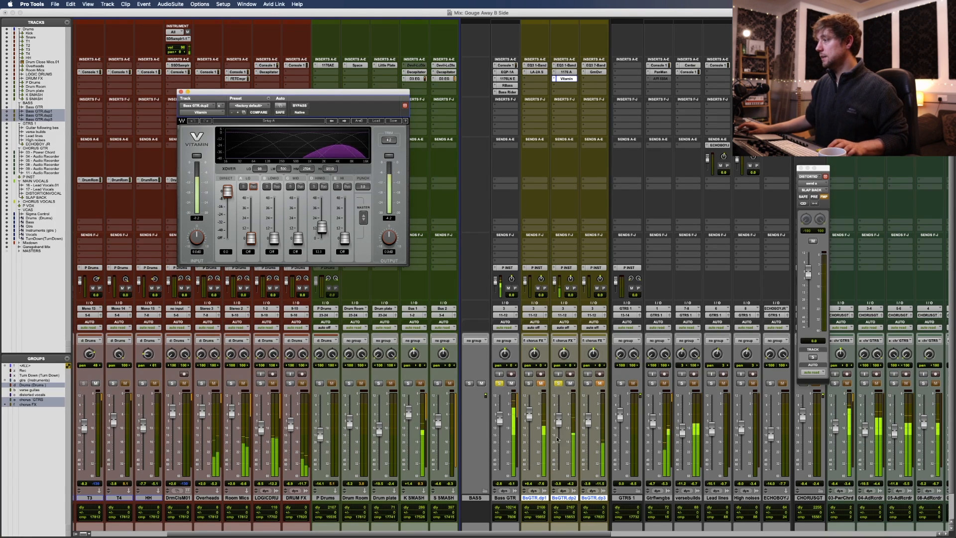
pyautogui.click(499, 383)
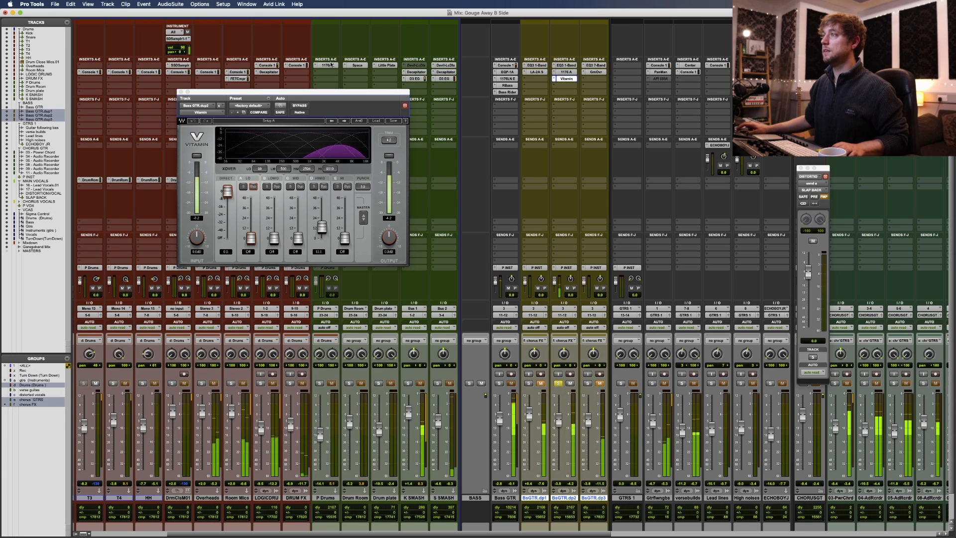
pyautogui.click(300, 106)
pyautogui.click(299, 106)
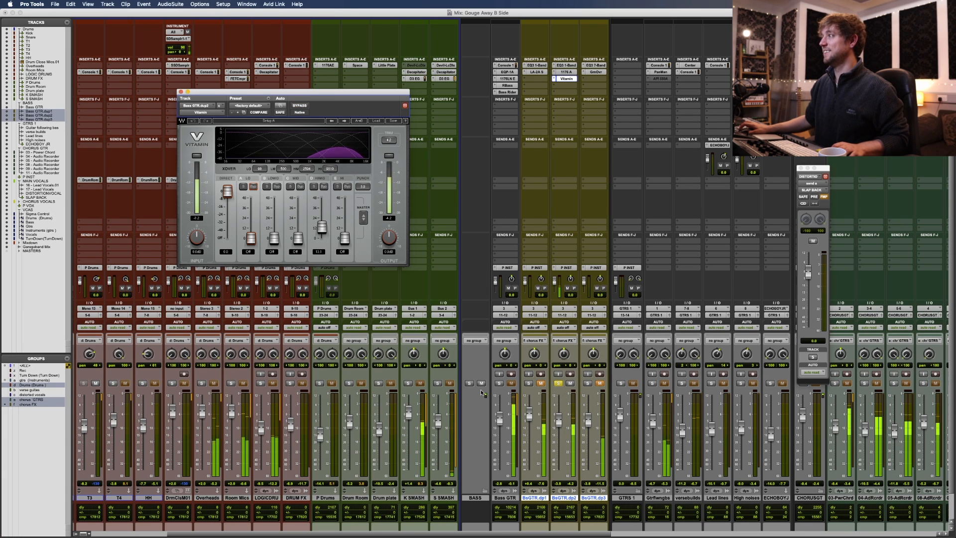
# - Open the high-pass EQ on Bass GTR.dup2, solo Bass GTR again and toggle the EQ's input polarity during playback
pyautogui.click(566, 65)
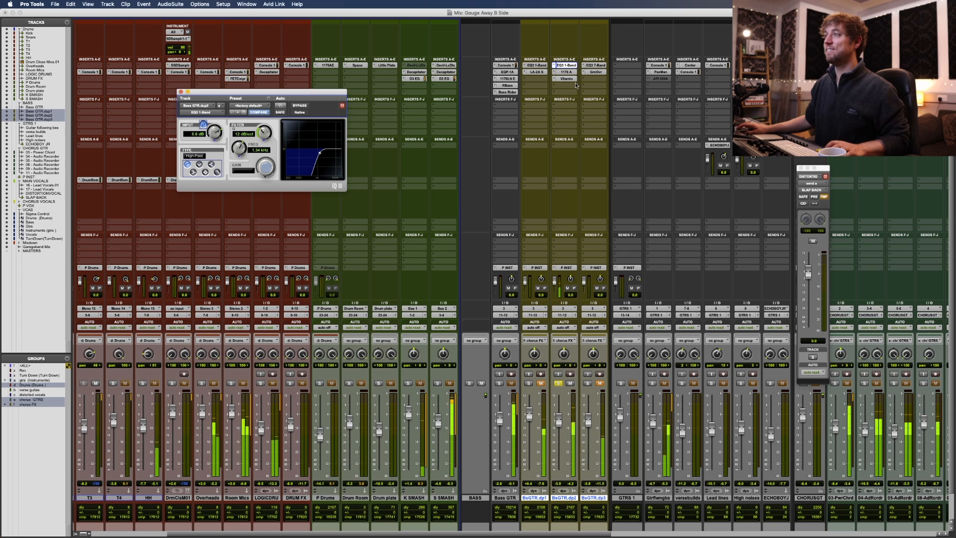
pyautogui.click(501, 383)
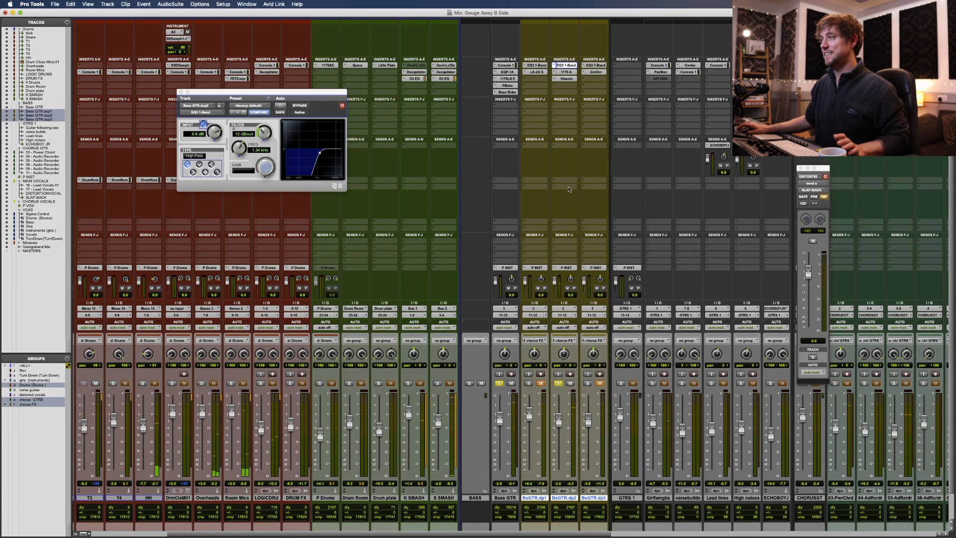
pyautogui.press('space')
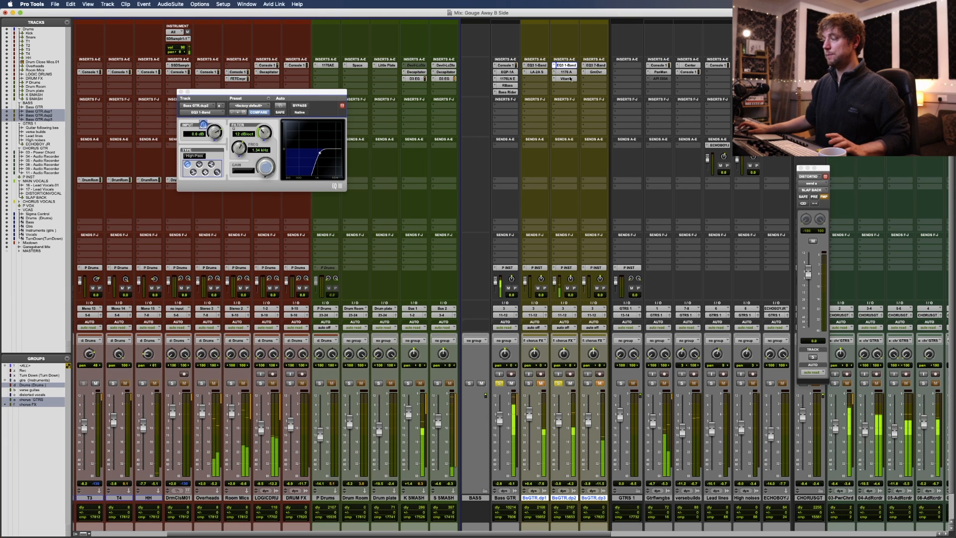
pyautogui.click(204, 125)
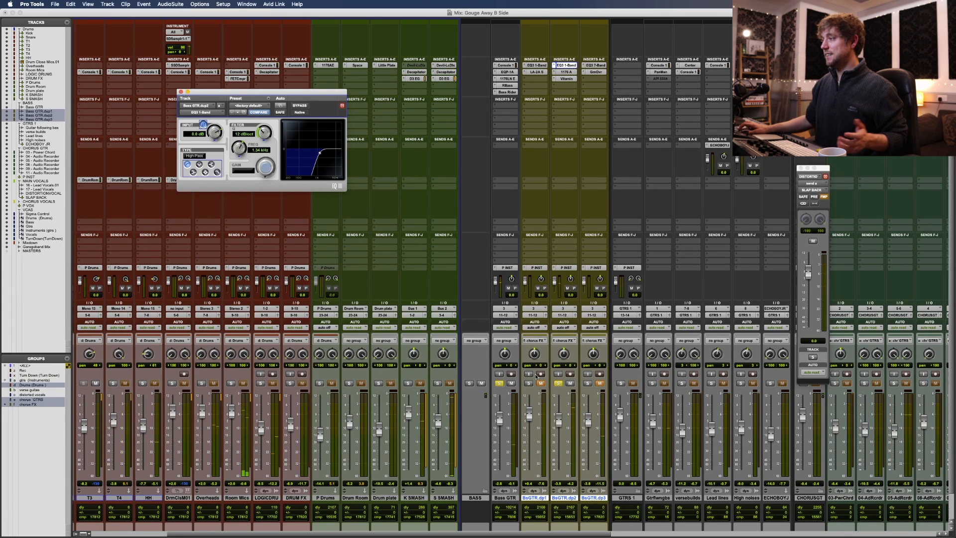
# - Bypass and re-enable the Vitamin insert on Bass GTR.dup2 during playback, with and without Bass GTR soloed
pyautogui.press('super+equal')
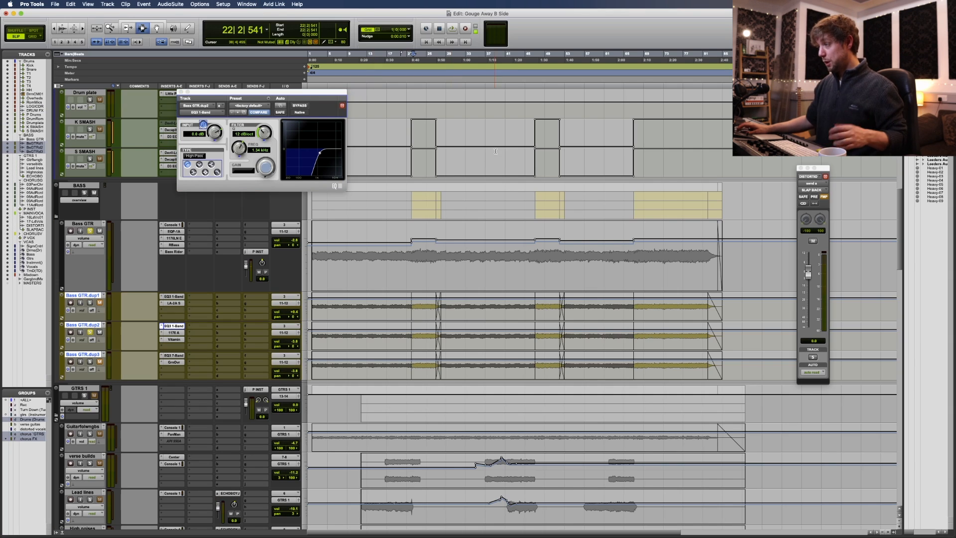
pyautogui.press('super+equal')
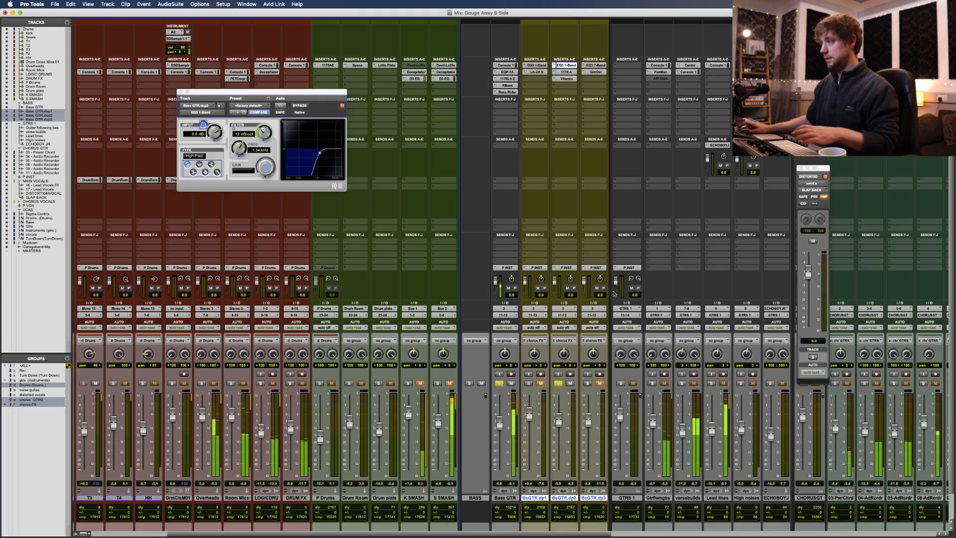
pyautogui.keyDown('super'); pyautogui.click(564, 79); pyautogui.keyUp('super')
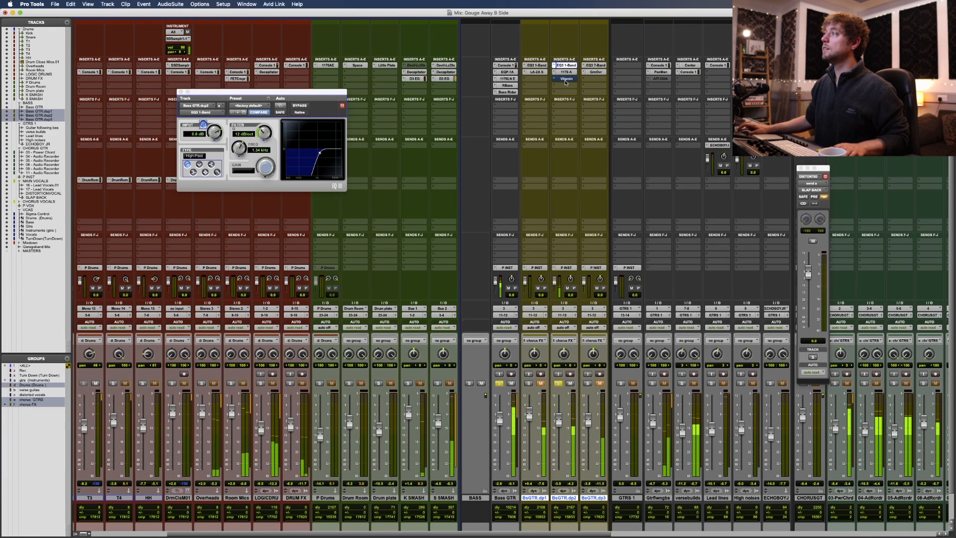
pyautogui.keyDown('super'); pyautogui.click(564, 80); pyautogui.keyUp('super')
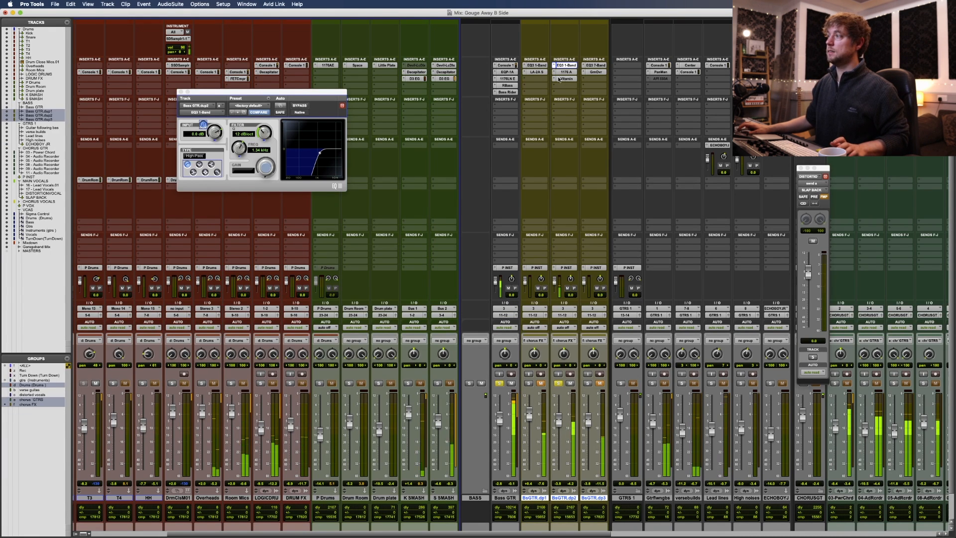
pyautogui.keyDown('super'); pyautogui.click(565, 79); pyautogui.keyUp('super')
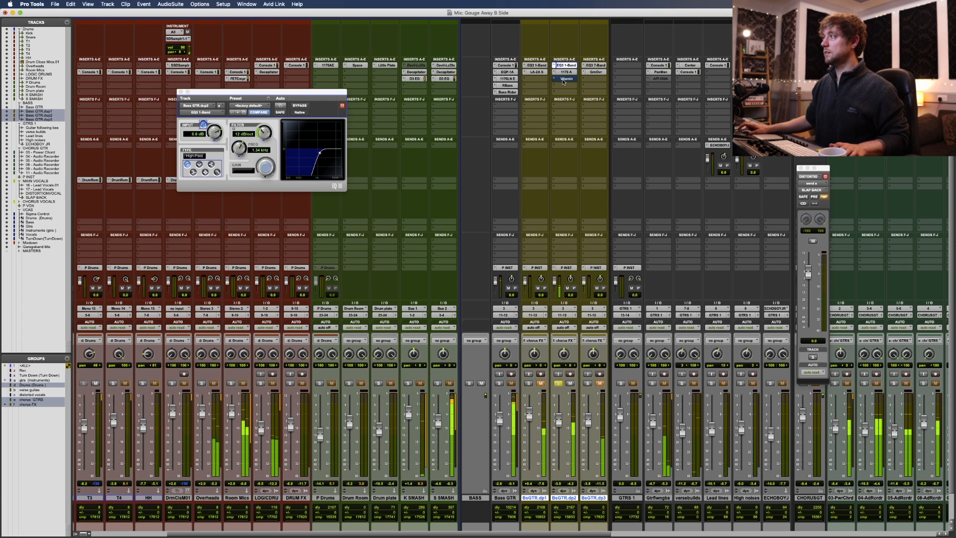
pyautogui.keyDown('super'); pyautogui.click(564, 80); pyautogui.keyUp('super')
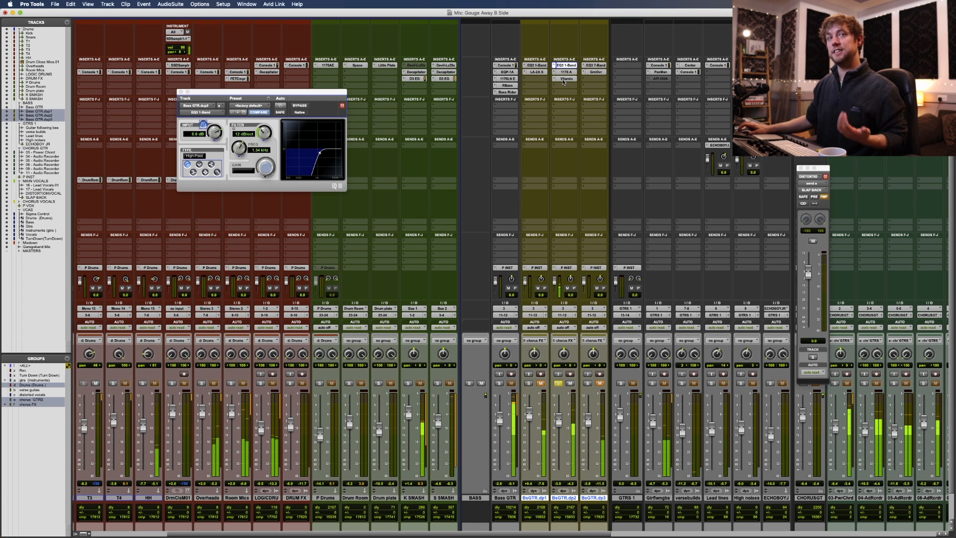
# - Close the Vitamin plug-in and open the EQs on Bass GTR.dup1, dup2 and dup3 together to compare their cutoff frequencies
pyautogui.click(499, 383)
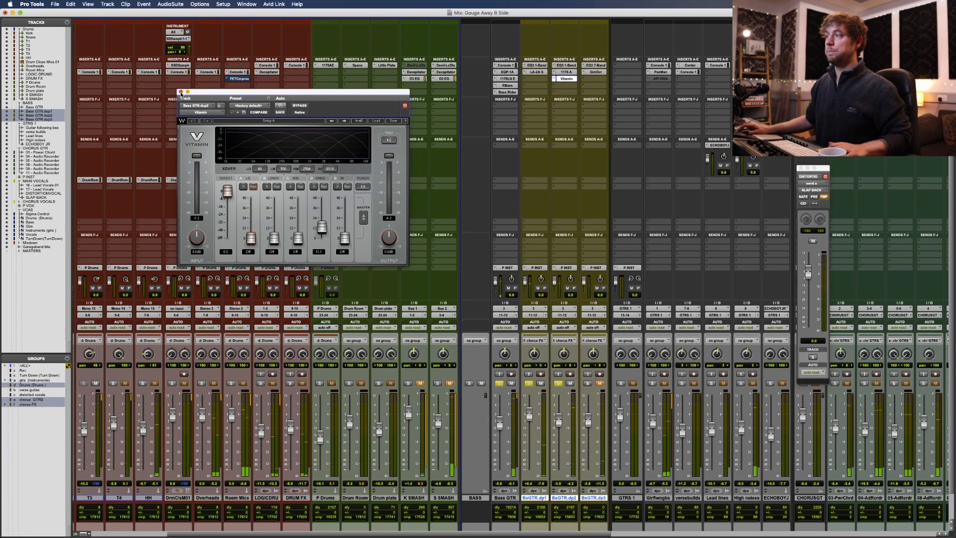
pyautogui.click(182, 93)
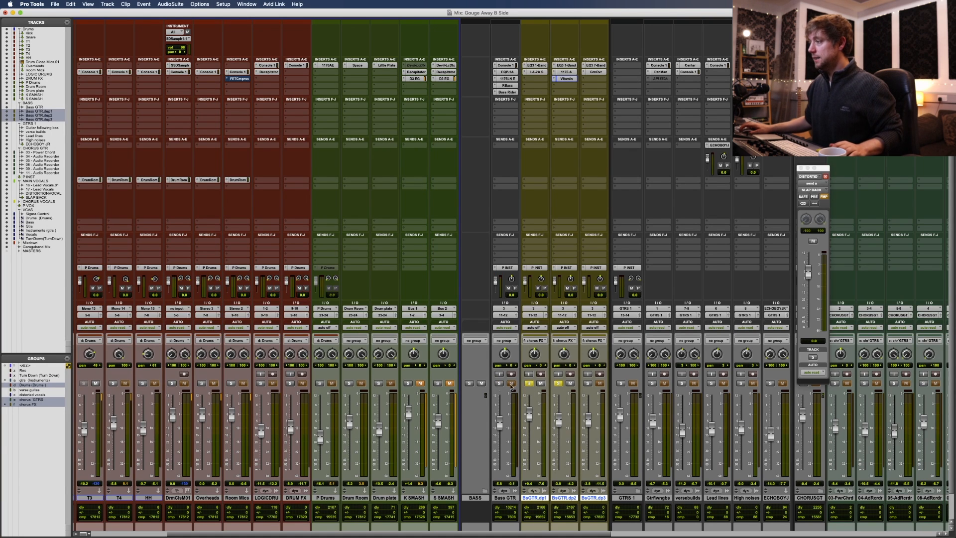
pyautogui.click(597, 66)
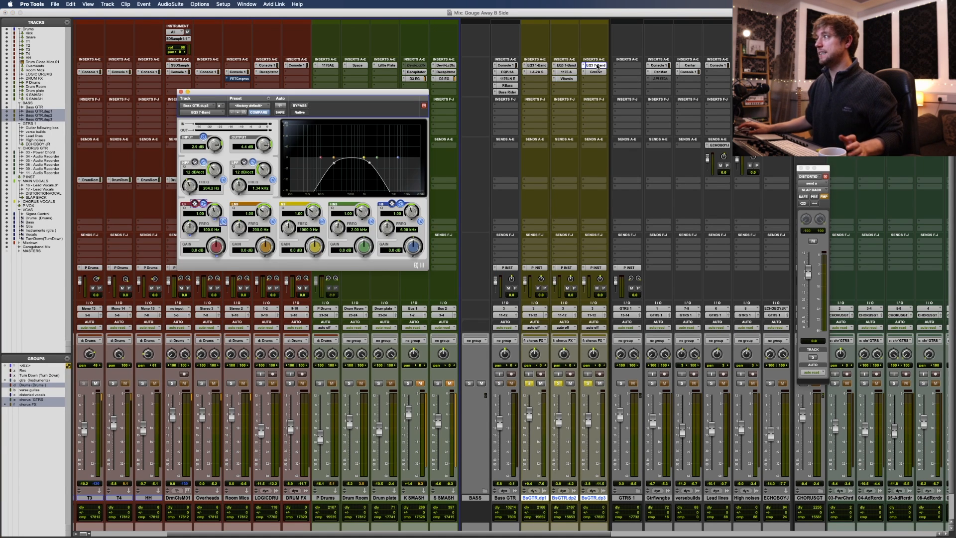
pyautogui.click(567, 66)
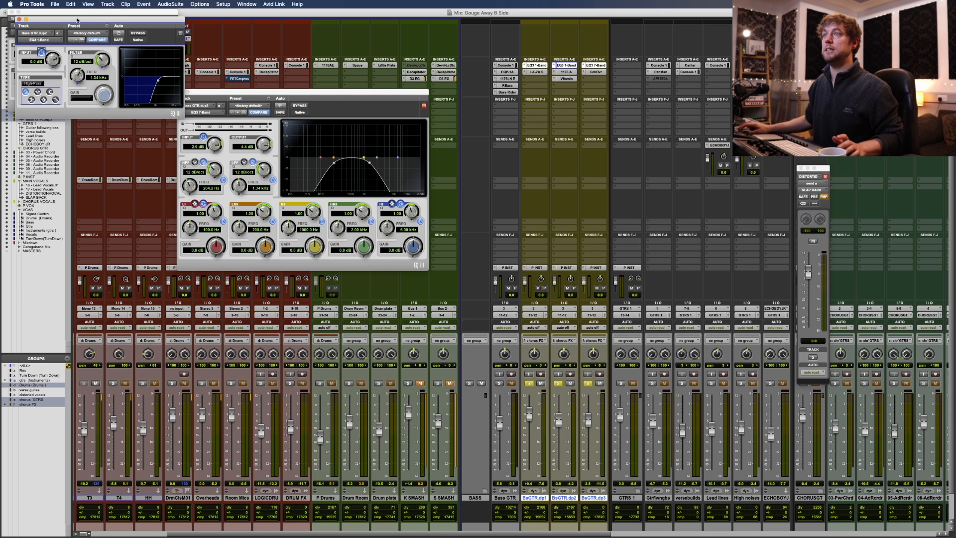
pyautogui.click(536, 65)
pyautogui.moveTo(134, 5); pyautogui.dragTo(135, 21)
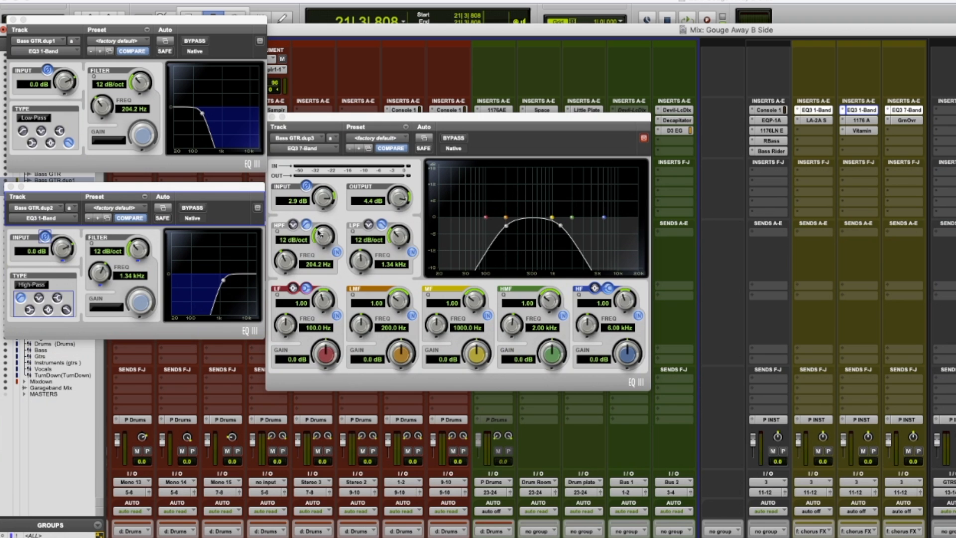
pyautogui.click(338, 216)
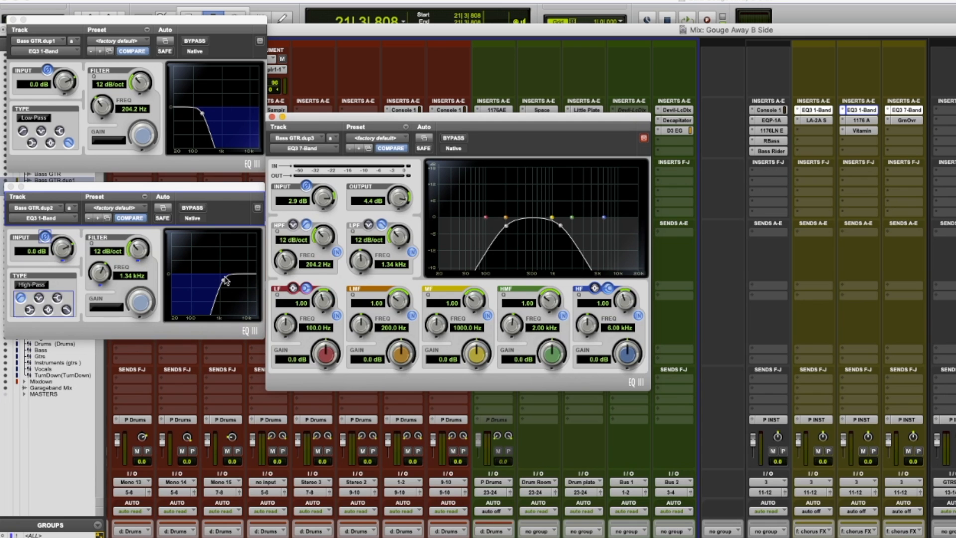
pyautogui.click(200, 192)
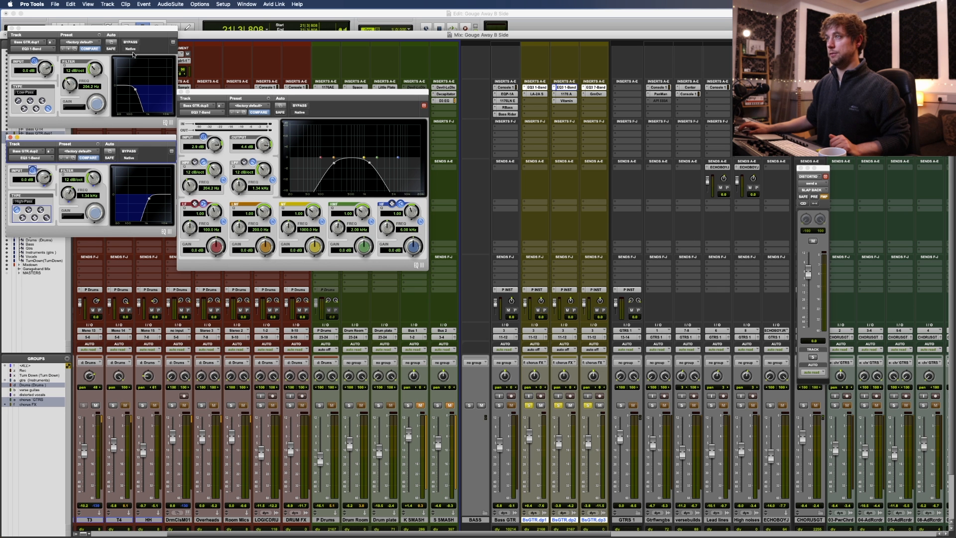
# - Close the EQs of Bass GTR.dup1 and dup2, leave only Bass GTR.dup3 soloed and bypass its GrnOvr insert
pyautogui.click(10, 28)
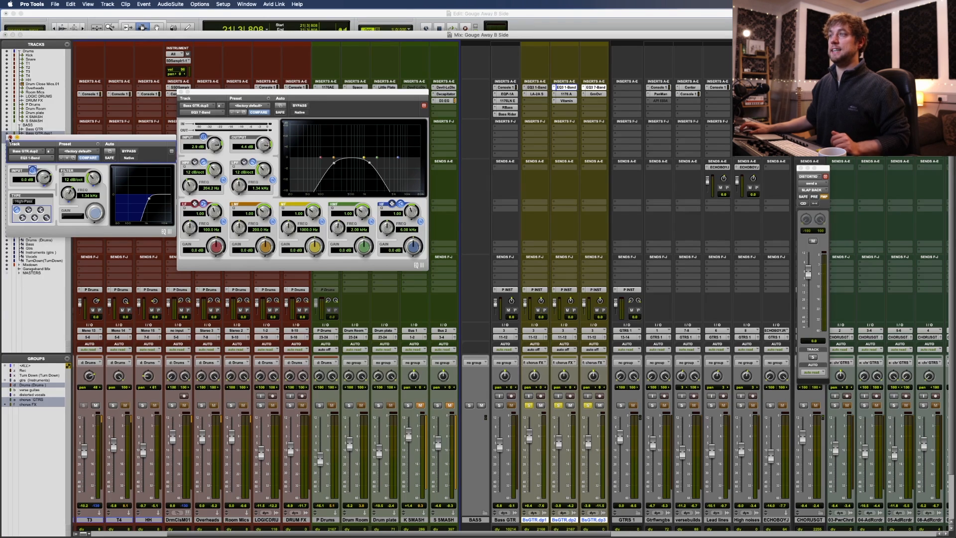
pyautogui.click(9, 135)
pyautogui.click(558, 407)
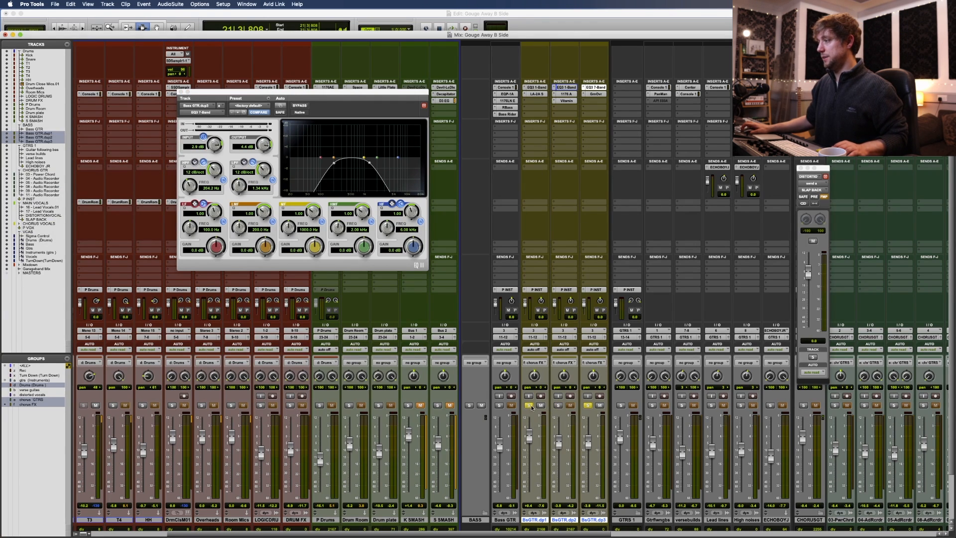
pyautogui.keyDown('super'); pyautogui.click(597, 95); pyautogui.keyUp('super')
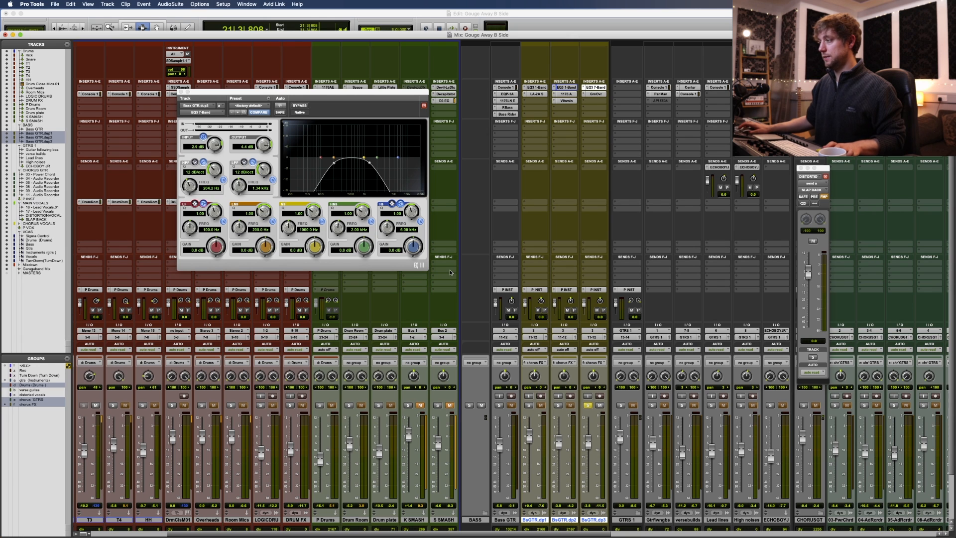
# - Play Bass GTR.dup3 and toggle its EQ's low-pass and high-pass filters off and on to compare
pyautogui.press('space')
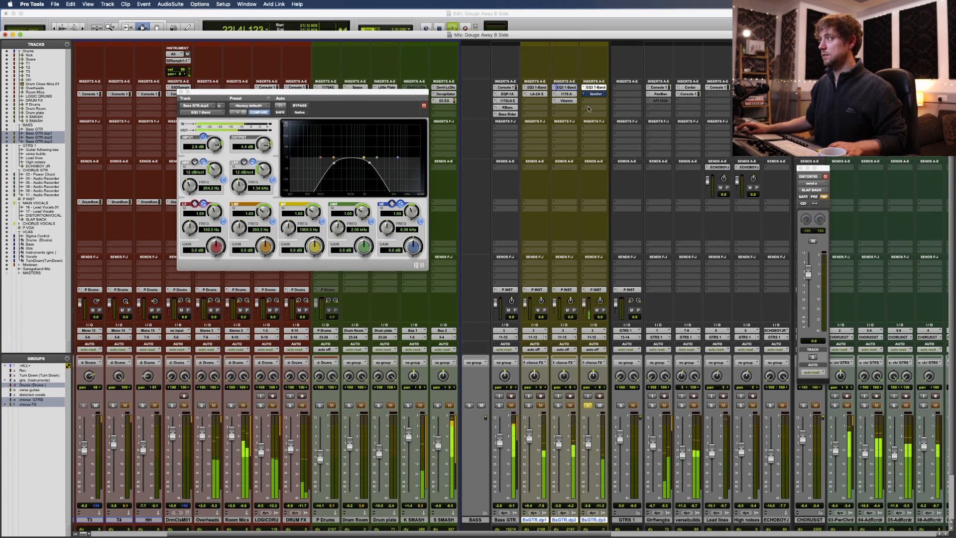
pyautogui.click(273, 181)
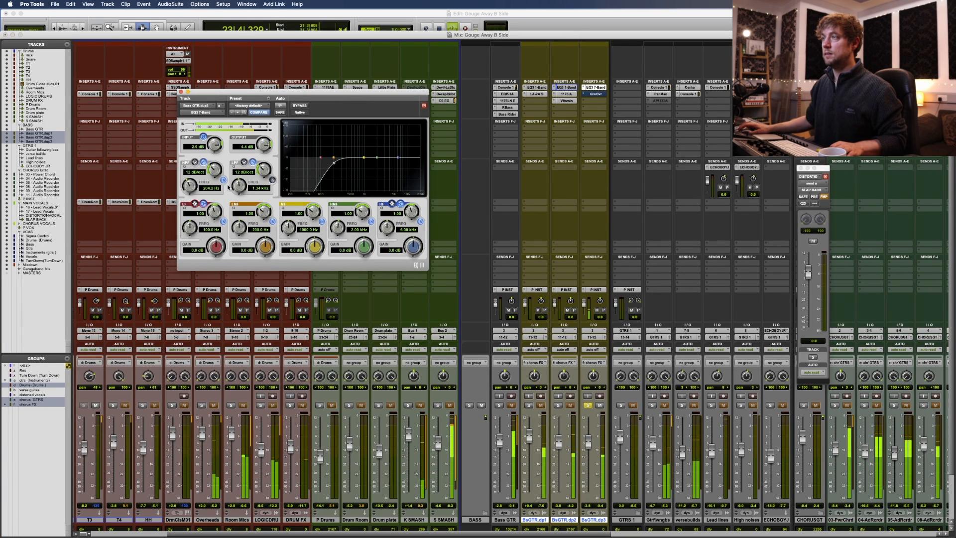
pyautogui.click(273, 181)
pyautogui.click(223, 180)
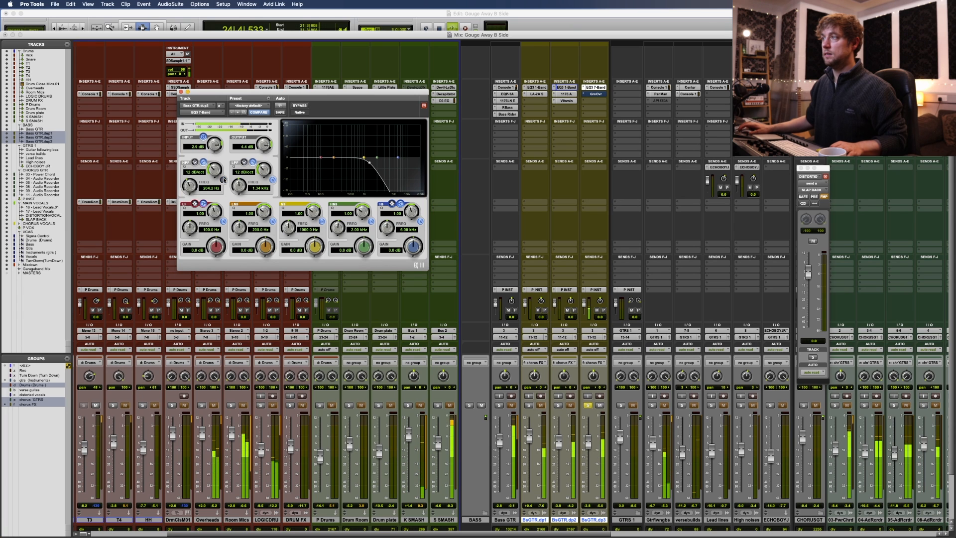
pyautogui.click(223, 180)
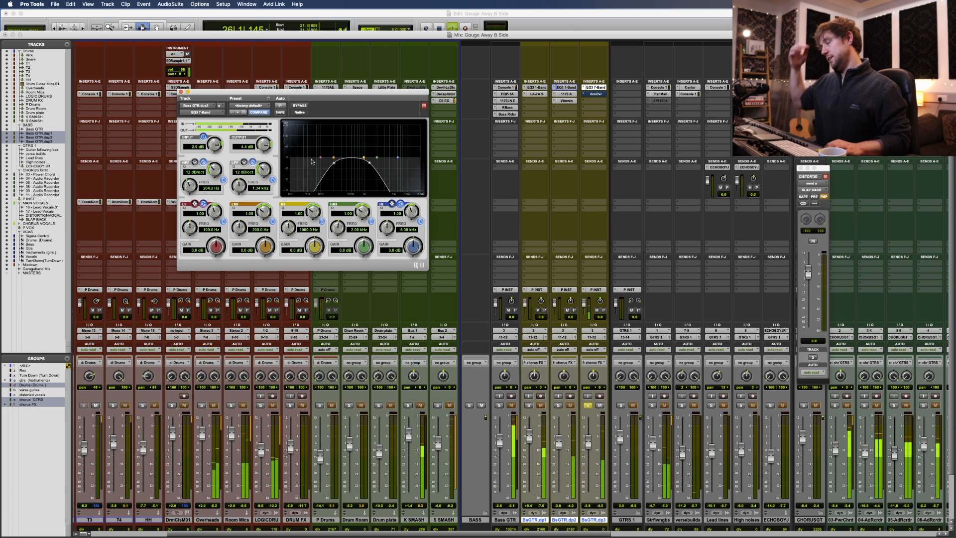
pyautogui.press('space')
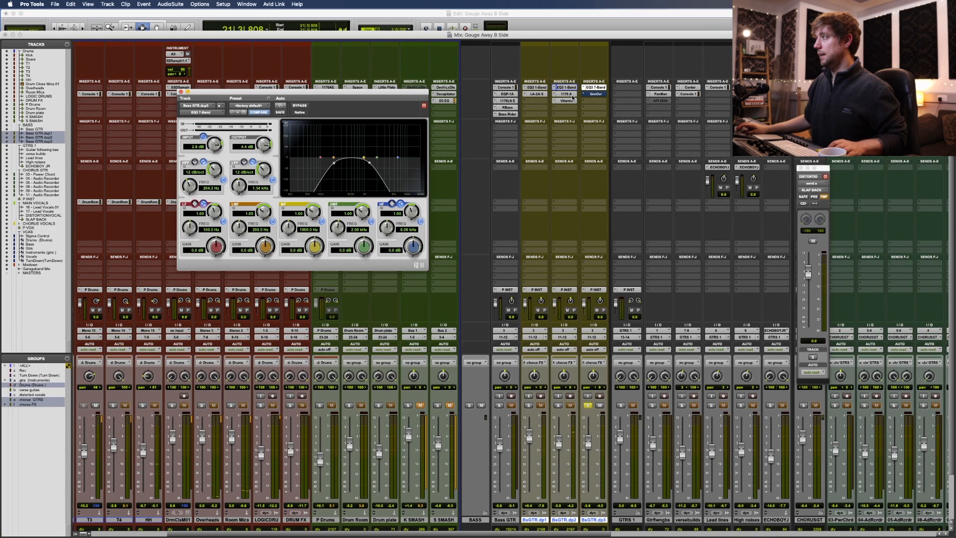
# - Play the three soloed Bass GTR duplicates with only their EQs active, and return to soloing only Bass GTR.dup3
pyautogui.press('space')
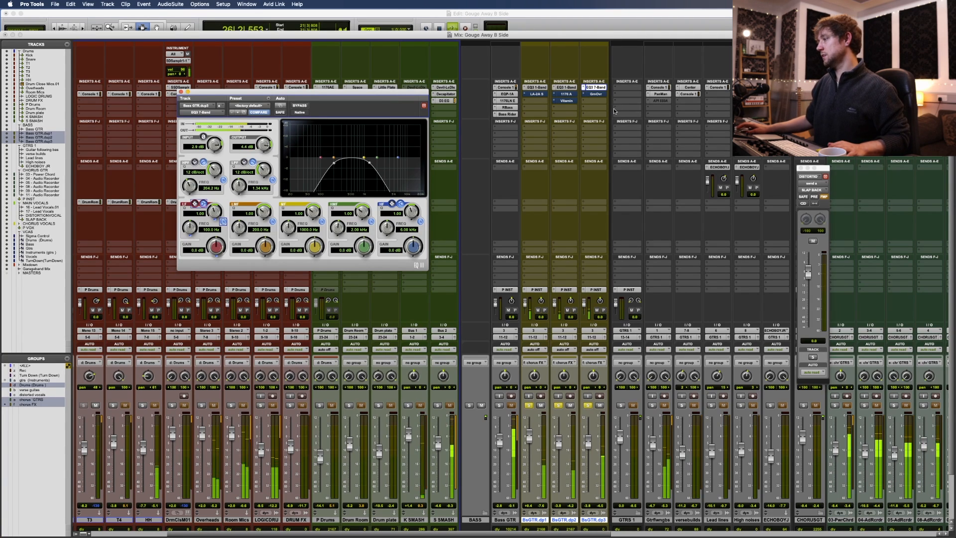
pyautogui.press('space')
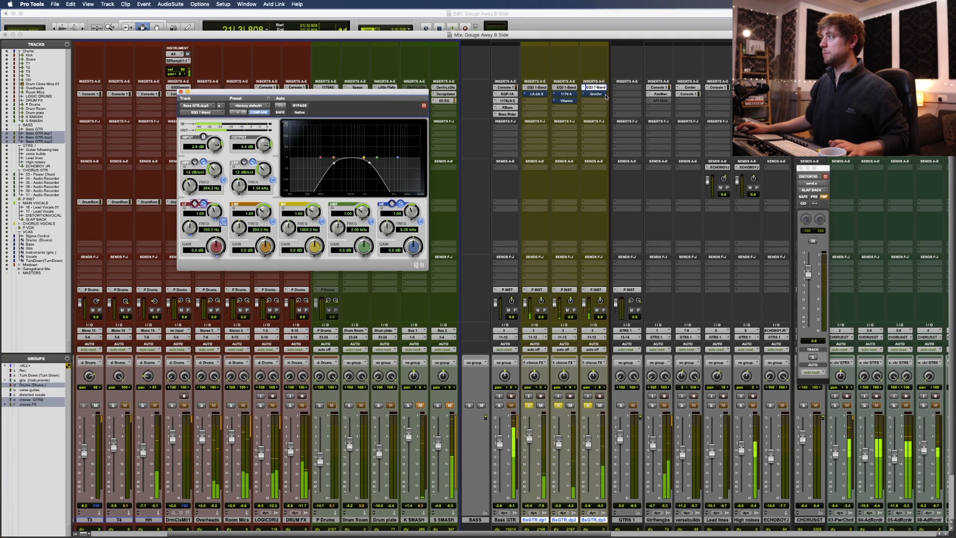
pyautogui.click(558, 406)
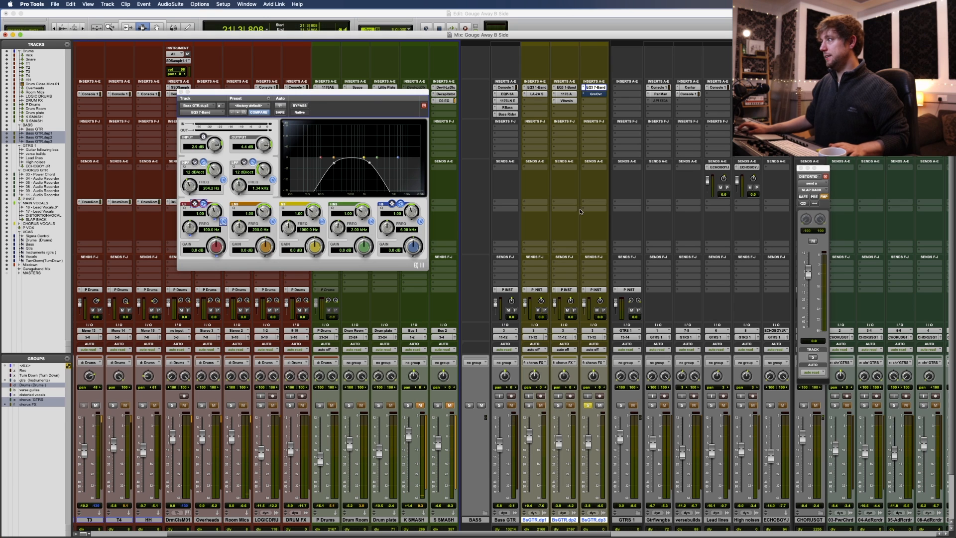
# - Open Green JRC Overdrive on Bass GTR.dup3, compare it with bypass during playback and solo the other two bass duplicates
pyautogui.click(588, 94)
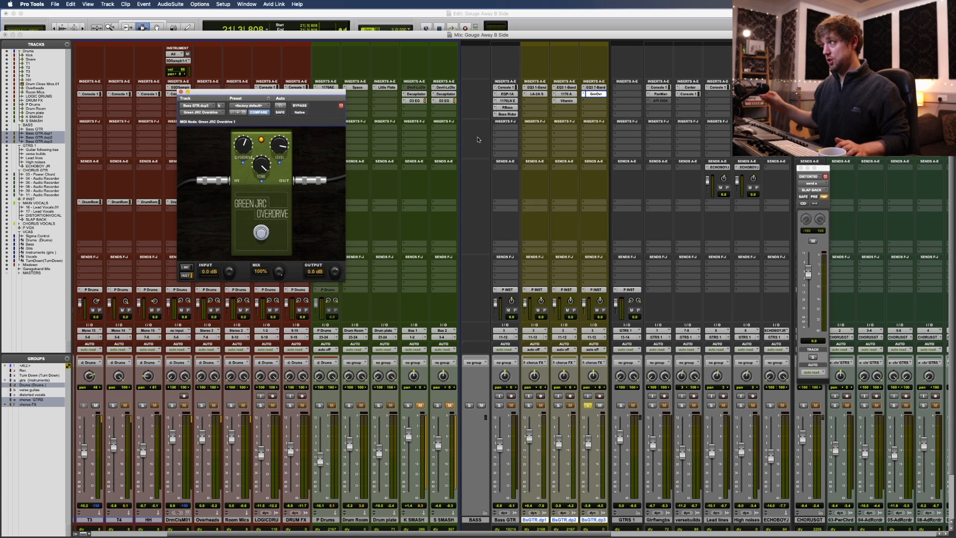
pyautogui.press('space')
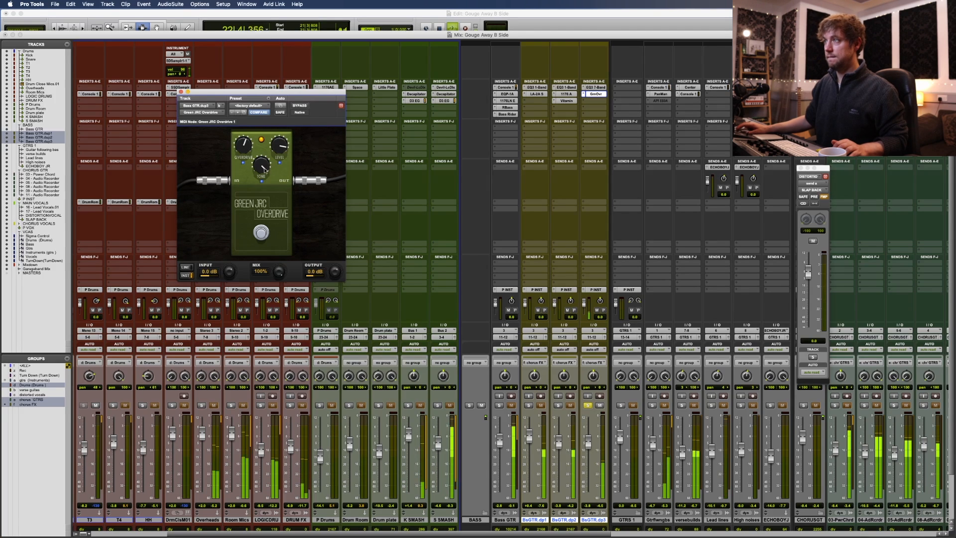
pyautogui.click(299, 107)
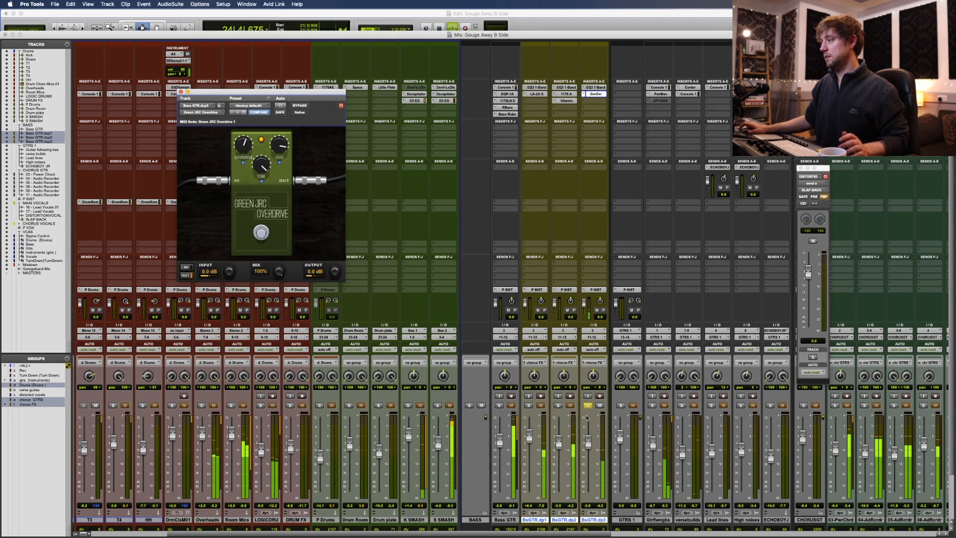
pyautogui.click(557, 405)
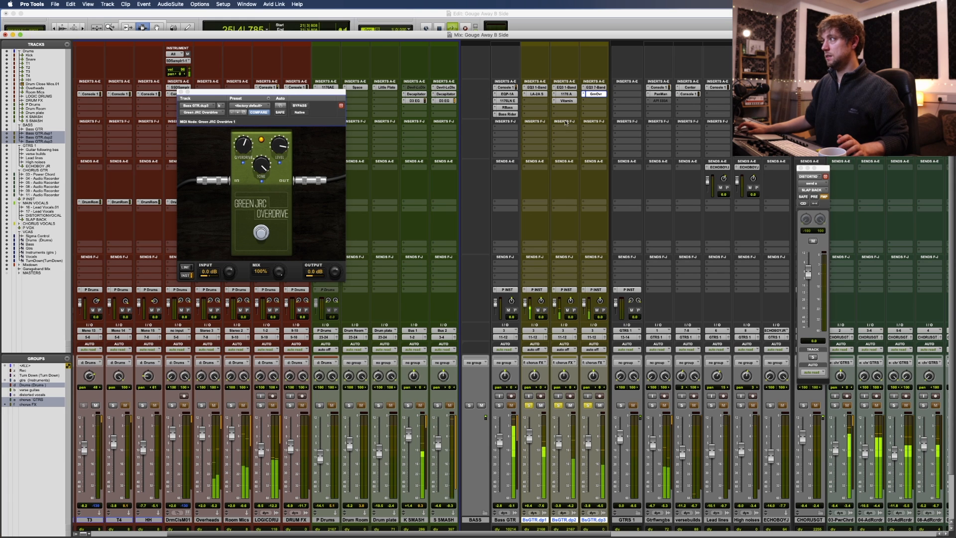
# - Open the EQ on Bass GTR.dup3, replay the three soloed duplicates and add the original Bass GTR to the track selection
pyautogui.click(596, 88)
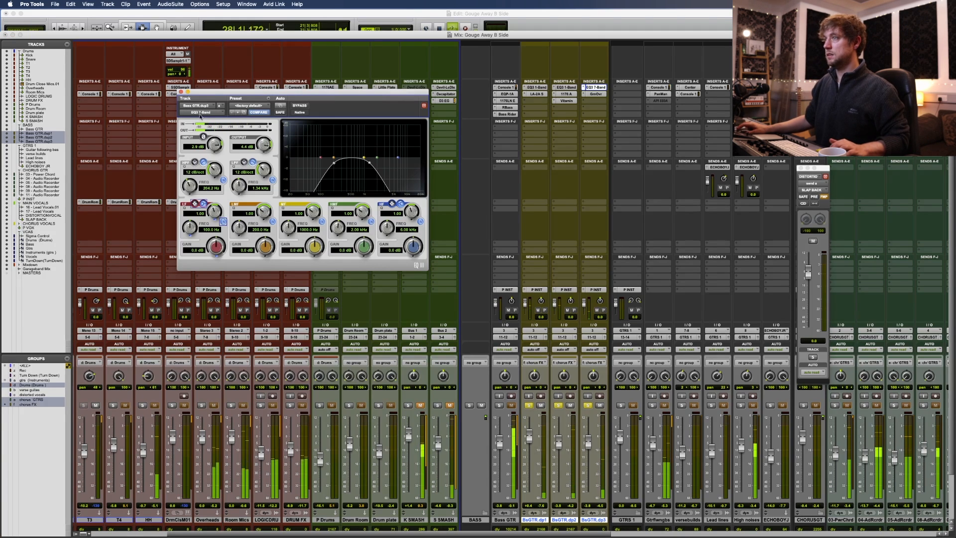
pyautogui.press('space')
pyautogui.press('space')
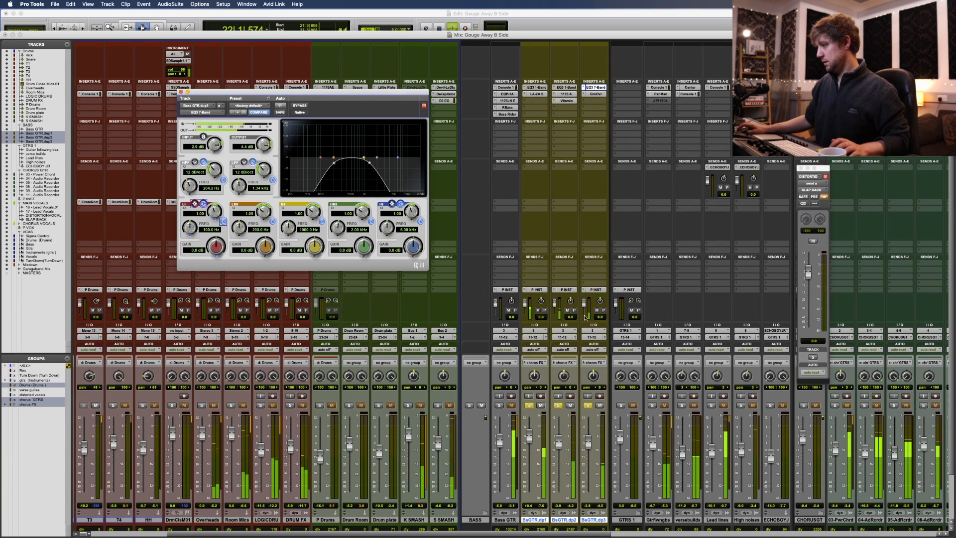
pyautogui.keyDown('shift'); pyautogui.click(505, 520); pyautogui.keyUp('shift')
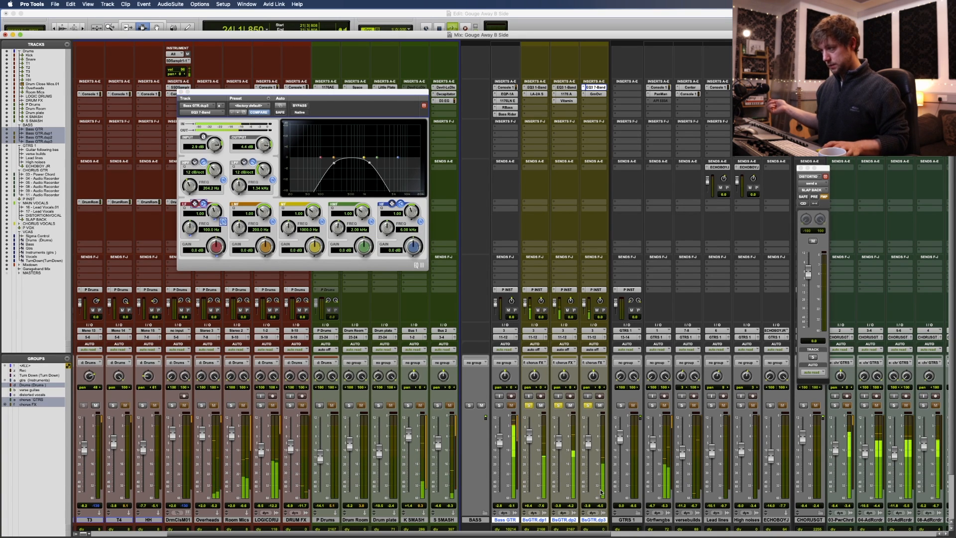
pyautogui.press('space')
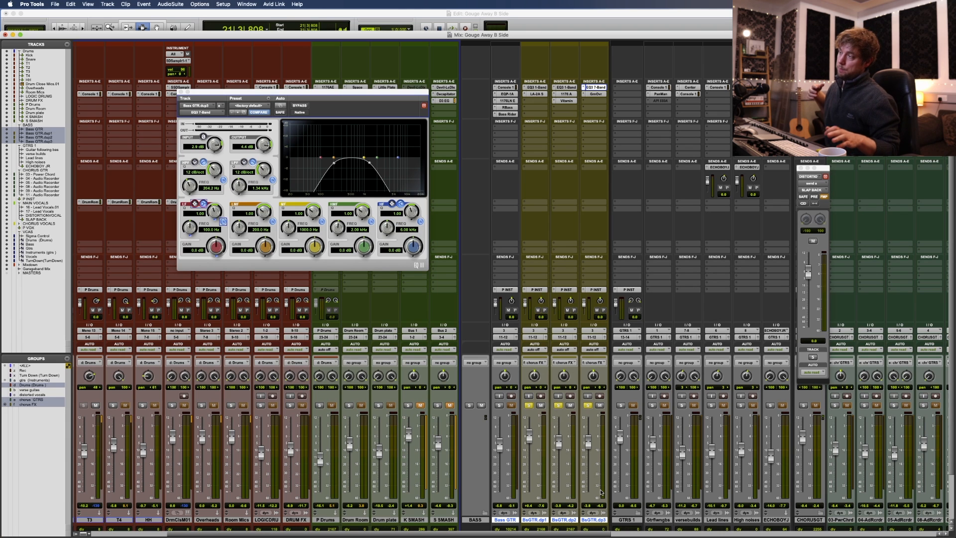
# - Play the chorus, switching the solo between the original Bass GTR and its three processed duplicates to compare them
pyautogui.press('space')
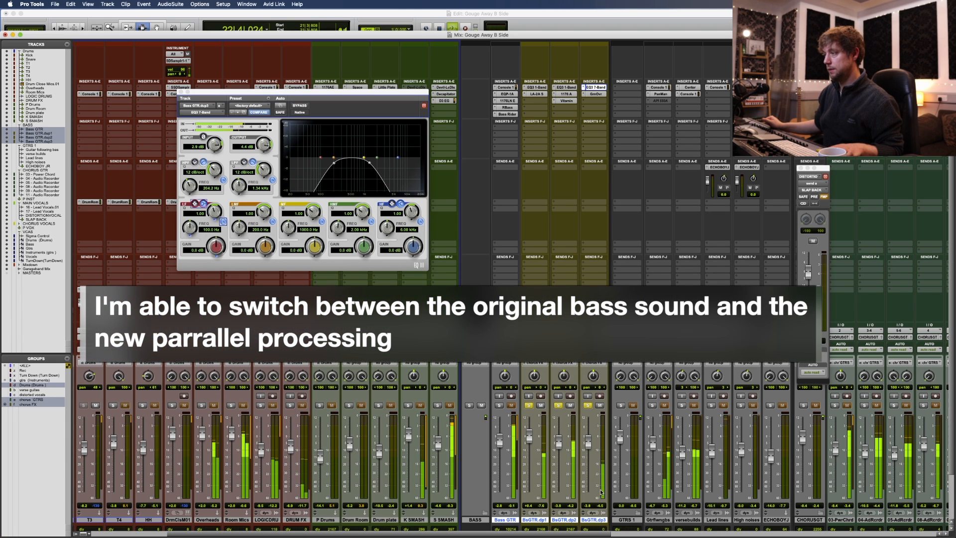
pyautogui.hotkey('shift', 's')
pyautogui.hotkey('shift', 's')
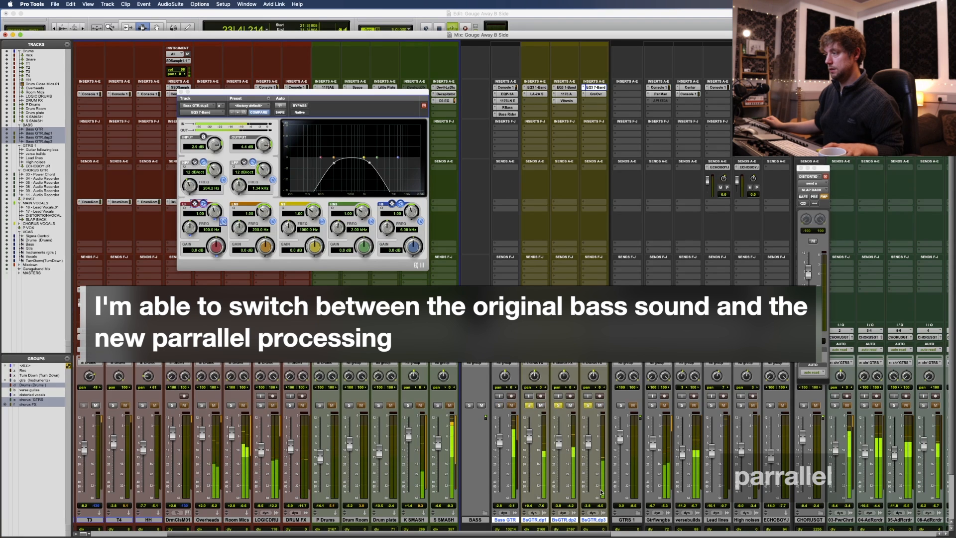
pyautogui.hotkey('shift', 's')
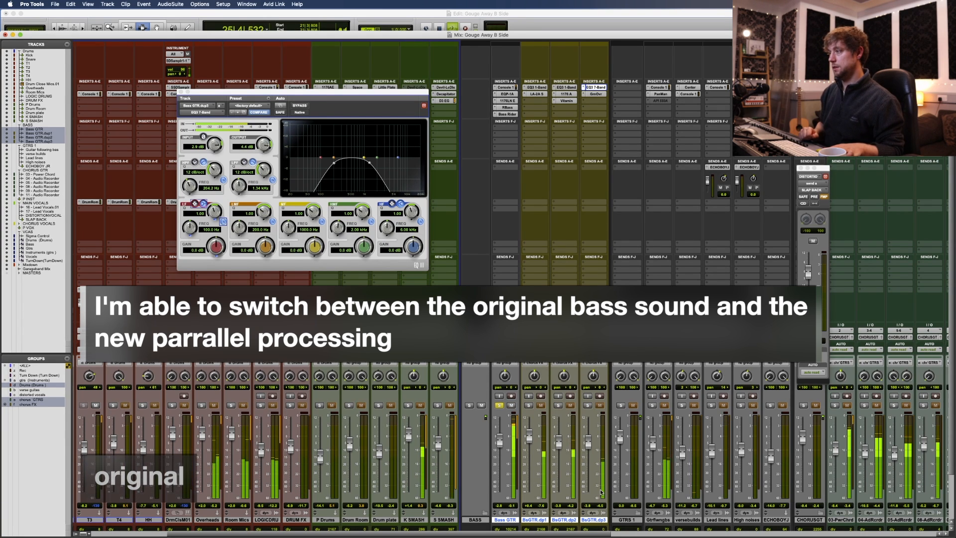
pyautogui.hotkey('shift', 's')
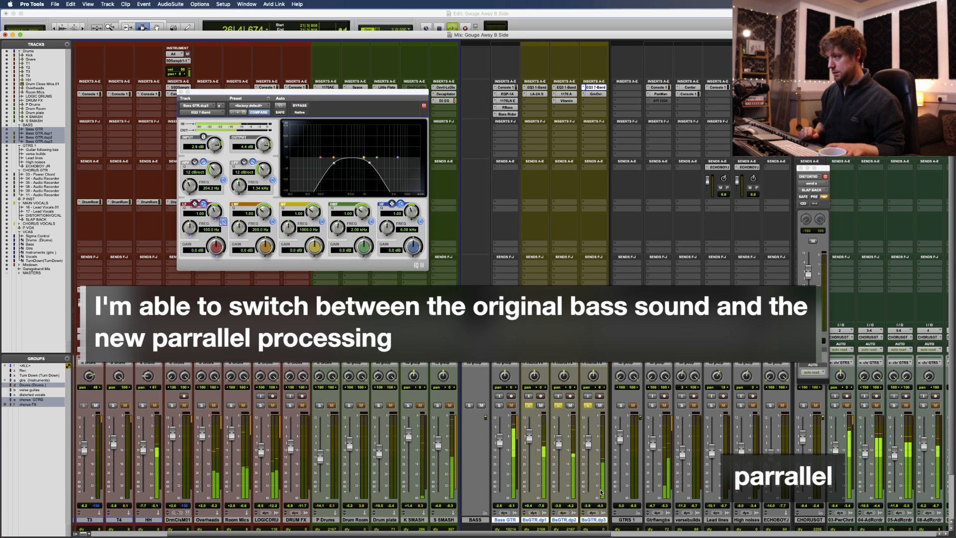
pyautogui.press('space')
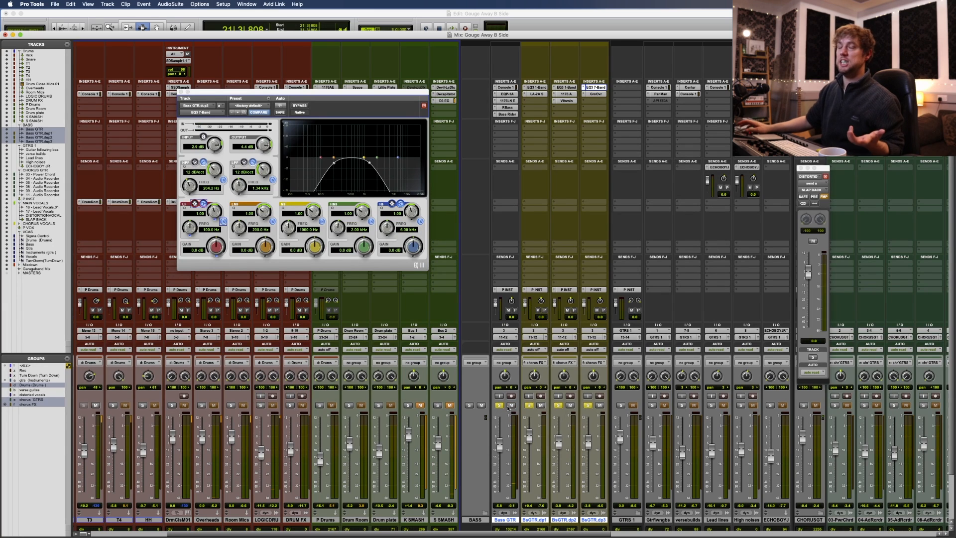
# - Clear the solos on the bass tracks and set the Bass GTR duplicates' automation mode to read
pyautogui.click(530, 406)
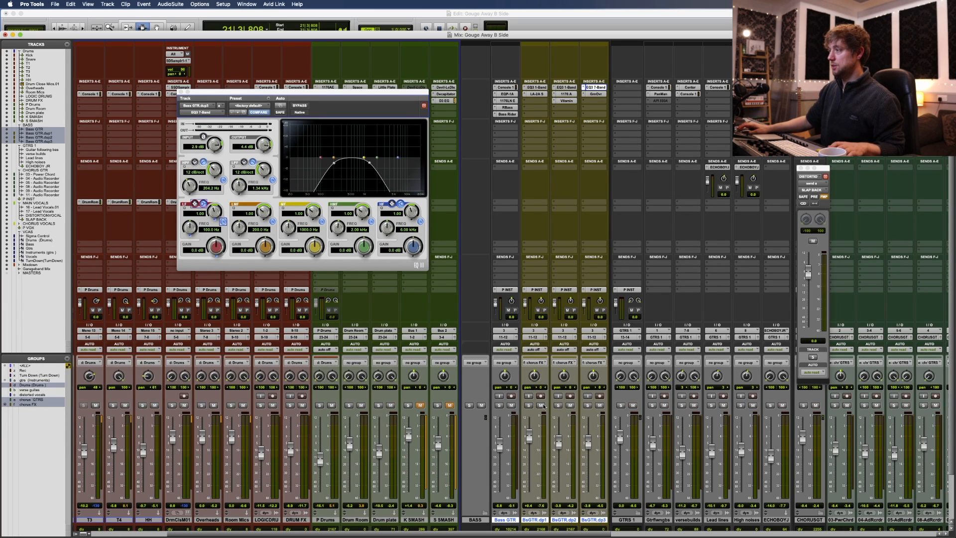
pyautogui.click(538, 349)
pyautogui.click(538, 359)
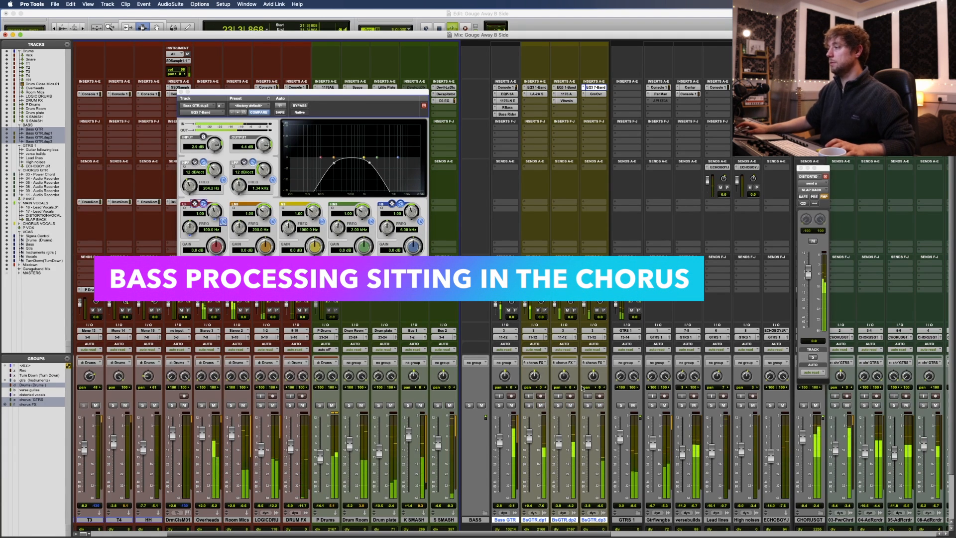
# - Play the chorus in the full mix and mute the three Bass GTR duplicates to compare
pyautogui.moveTo(587, 444); pyautogui.dragTo(587, 442)
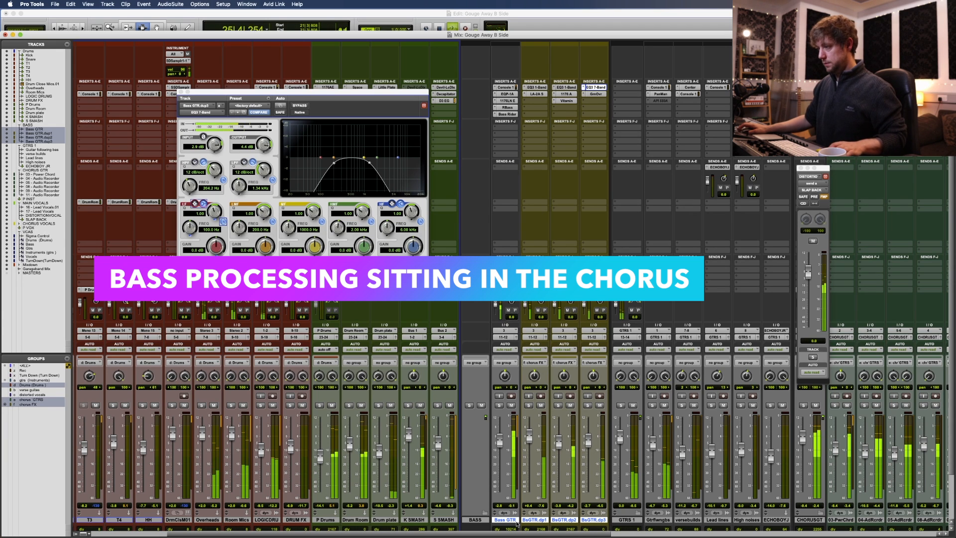
pyautogui.click(541, 405)
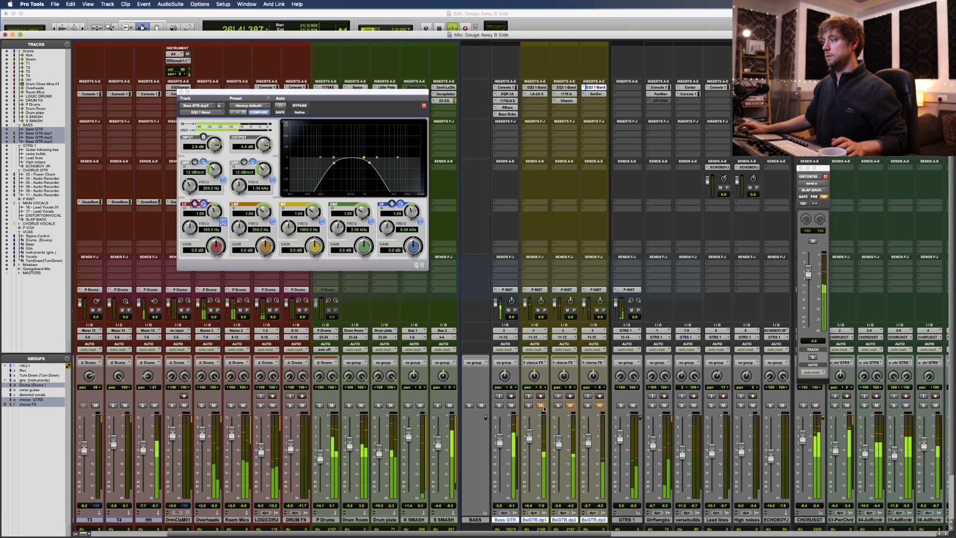
pyautogui.press('space')
# - Show the Edit window, close the EQ plug-in and play Bass GTR in the mix from bar 20, just before the chorus
pyautogui.press('super+equal')
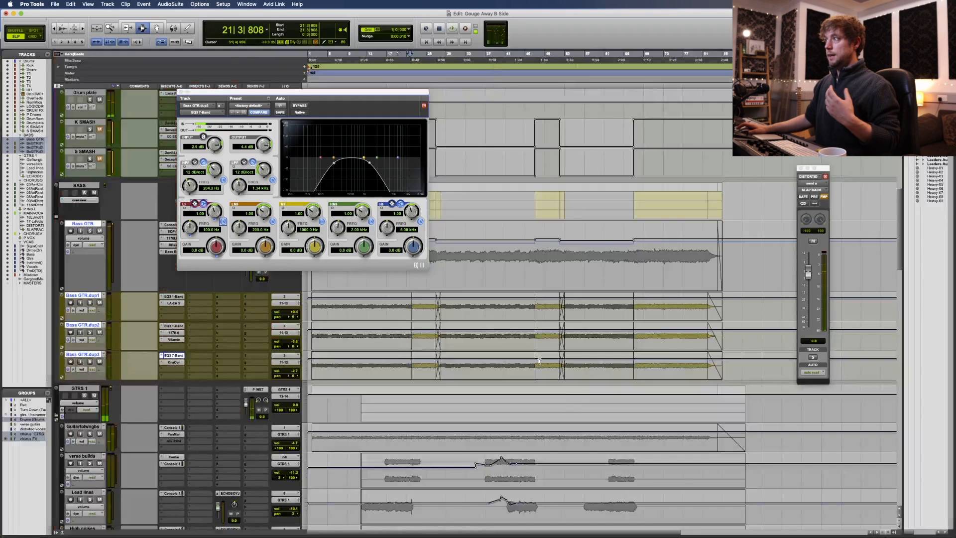
pyautogui.click(181, 92)
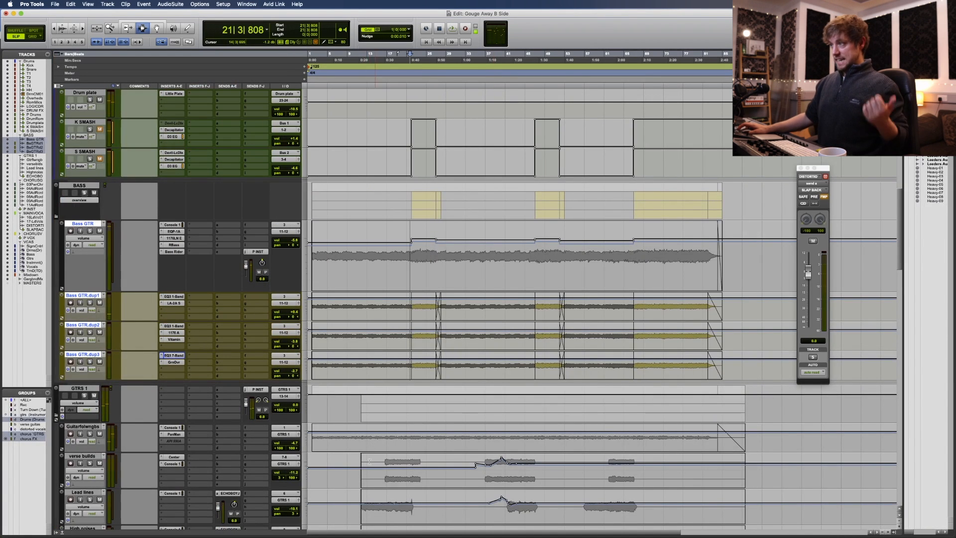
pyautogui.click(407, 272)
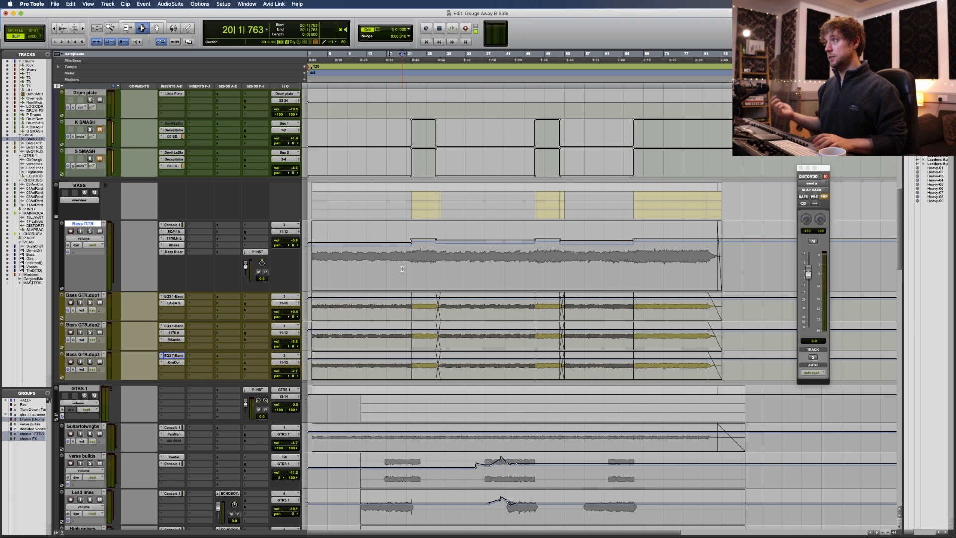
pyautogui.press('space')
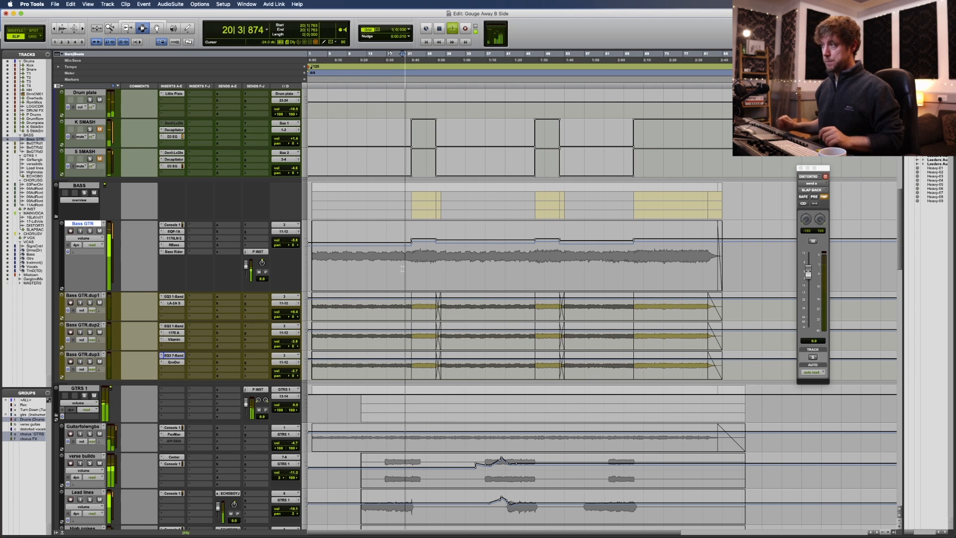
pyautogui.press('space')
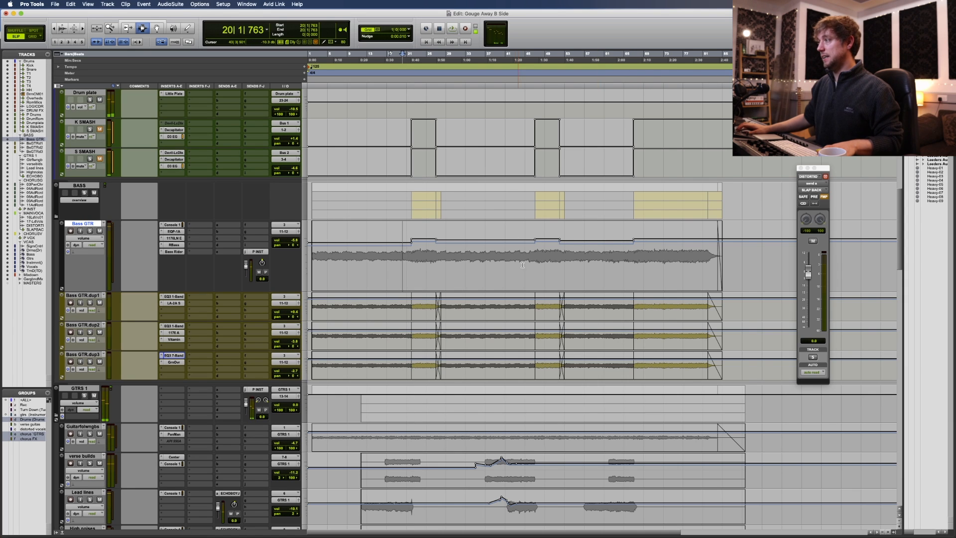
# - Examine the crossfades on the Bass GTR duplicates at bar 27 and play across them from bar 26
pyautogui.click(428, 304)
pyautogui.press('t')
pyautogui.press('t')
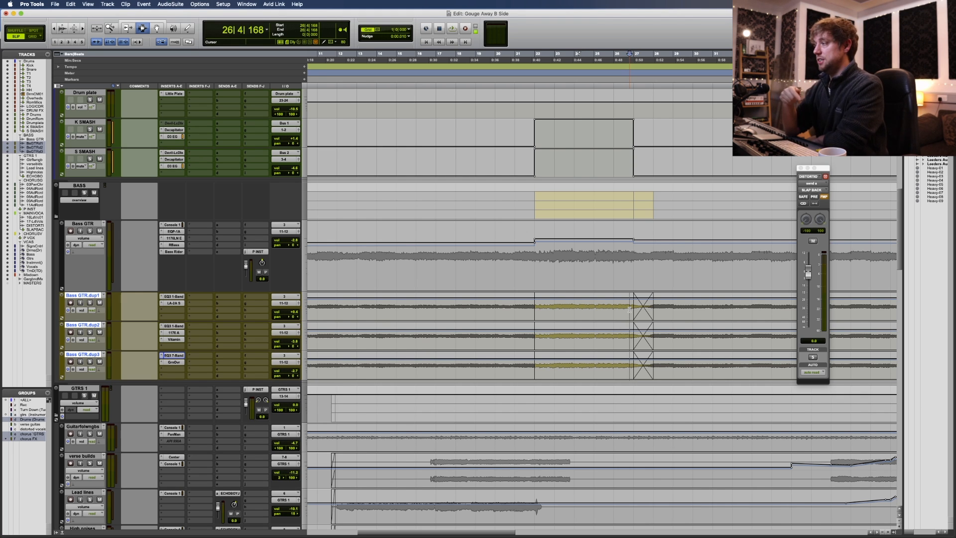
pyautogui.moveTo(637, 308)
pyautogui.mouseDown()
pyautogui.moveTo(674, 306)
pyautogui.moveTo(642, 305)
pyautogui.moveTo(652, 303)
pyautogui.mouseUp()
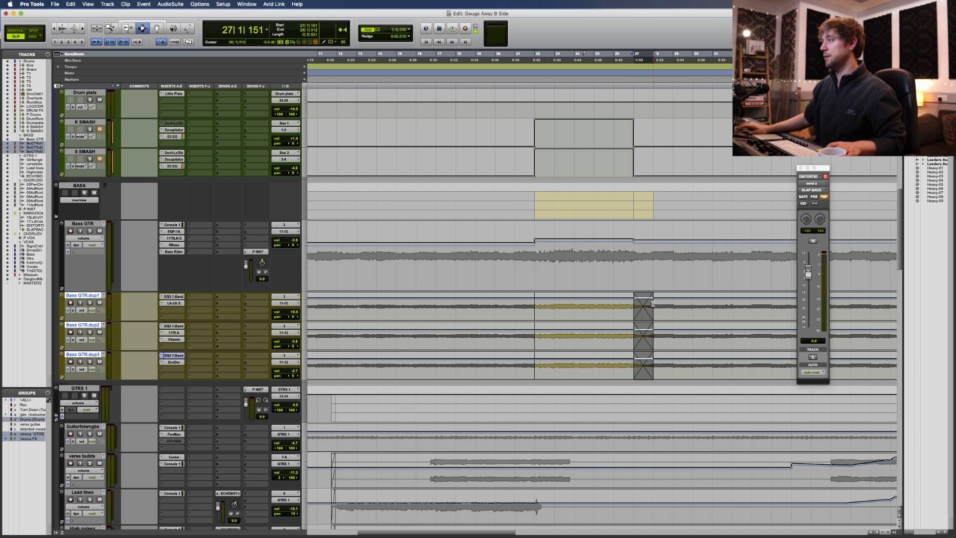
pyautogui.click(640, 304)
pyautogui.press('space')
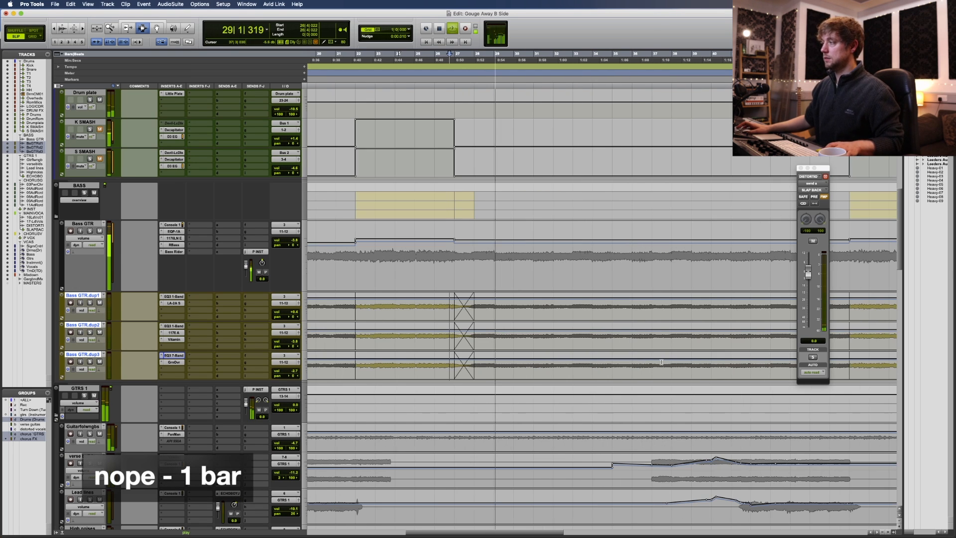
pyautogui.press('space')
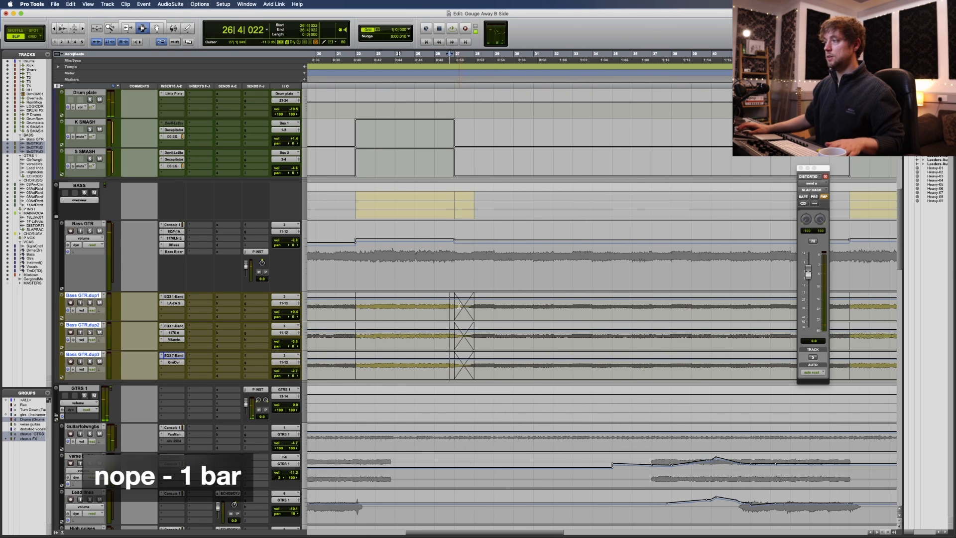
# - Undo the longer crossfades on the Bass GTR duplicates, play the end of the chorus for comparison, and redo them
pyautogui.press('super+z')
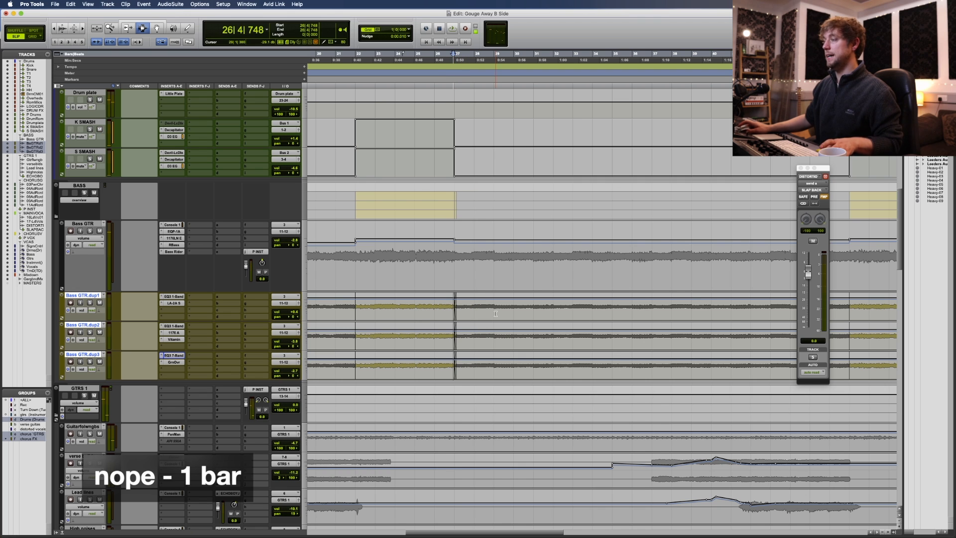
pyautogui.press('space')
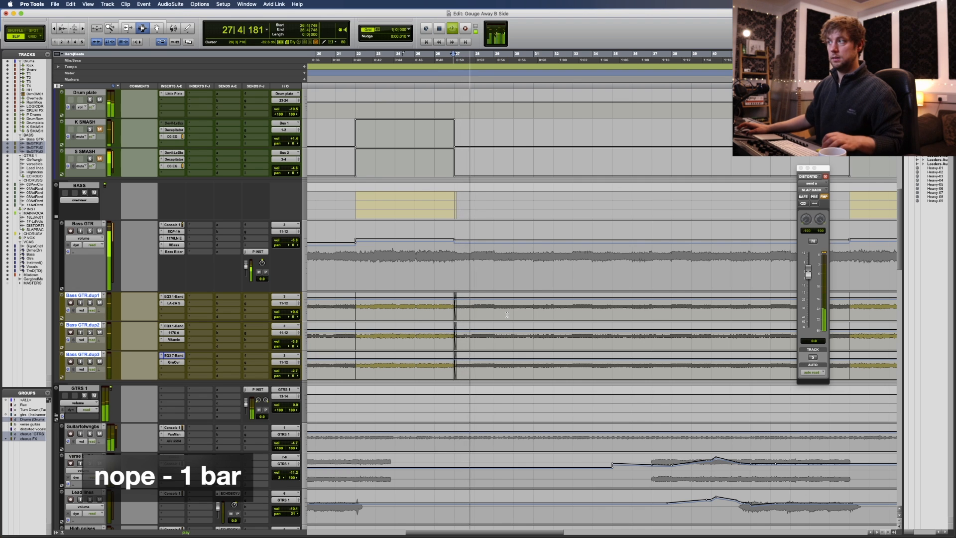
pyautogui.press('space')
pyautogui.press('super+shift+z')
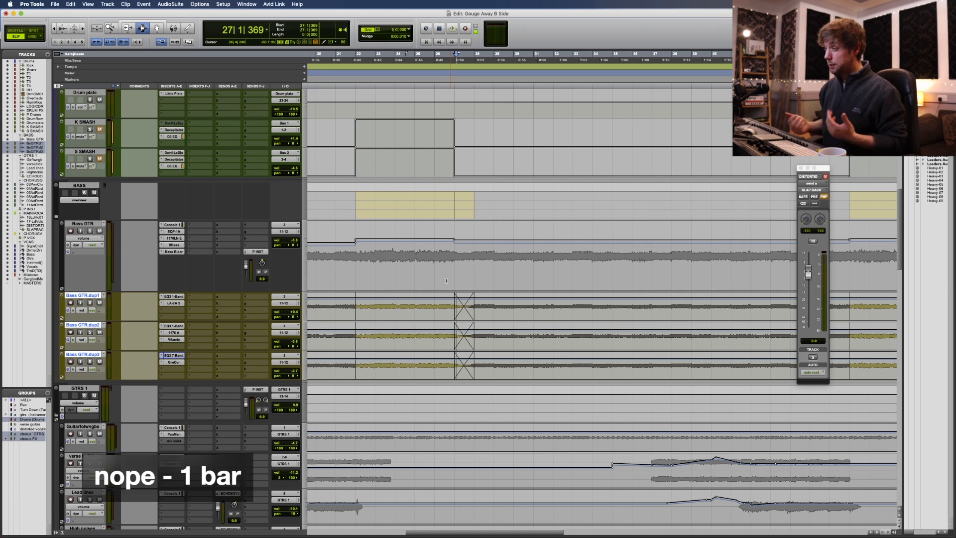
# - Show the whole song and play the entry into the last chorus from bar 66 to hear the bass duplicates return
pyautogui.press('r')
pyautogui.press('r')
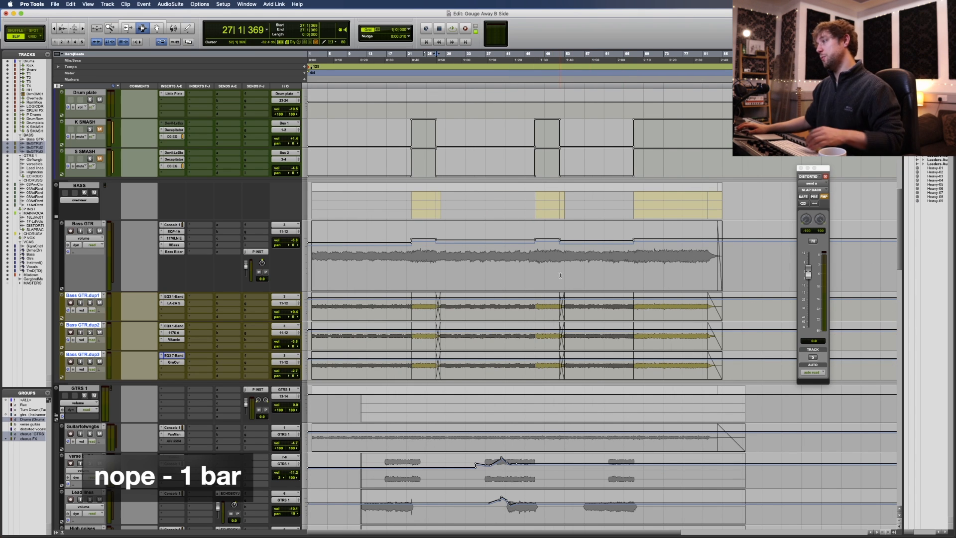
pyautogui.click(613, 307)
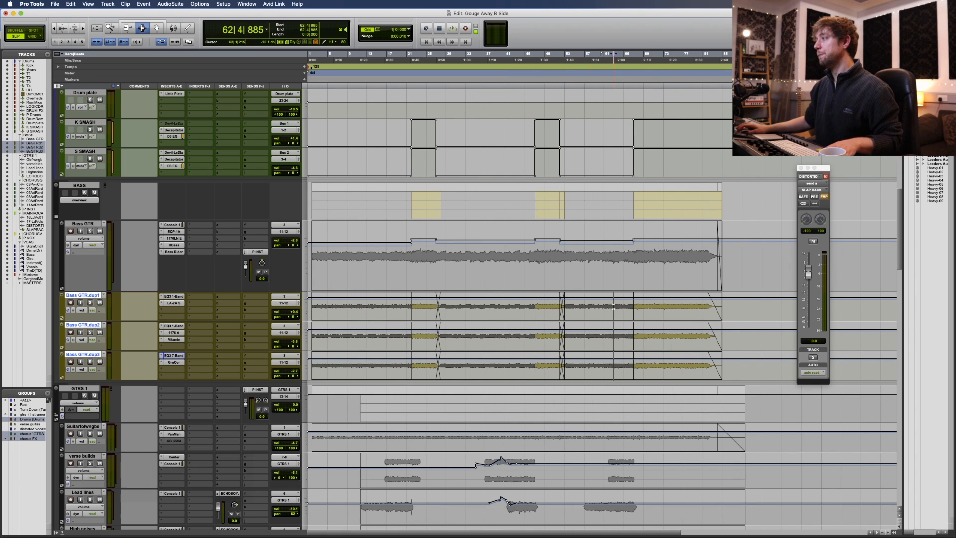
pyautogui.press('space')
pyautogui.click(629, 310)
pyautogui.press('space')
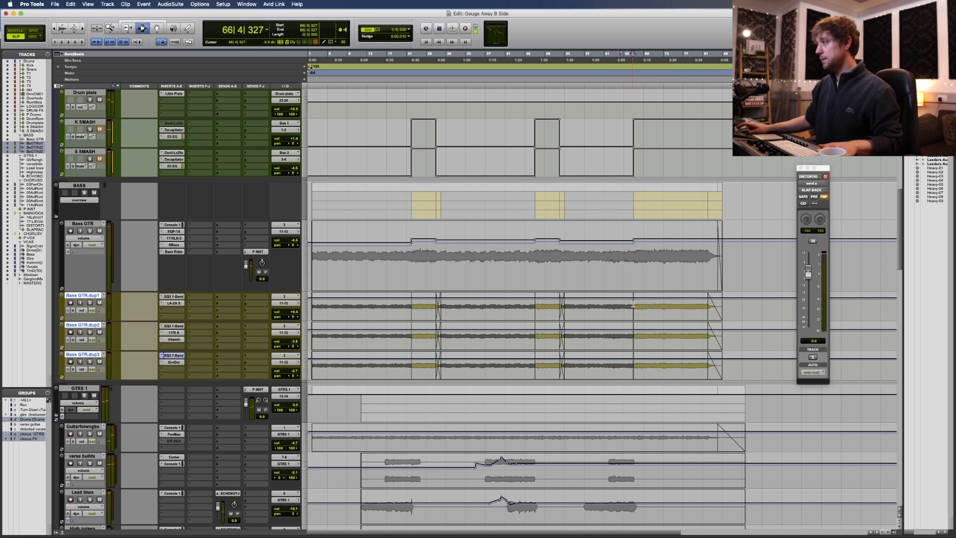
pyautogui.press('space')
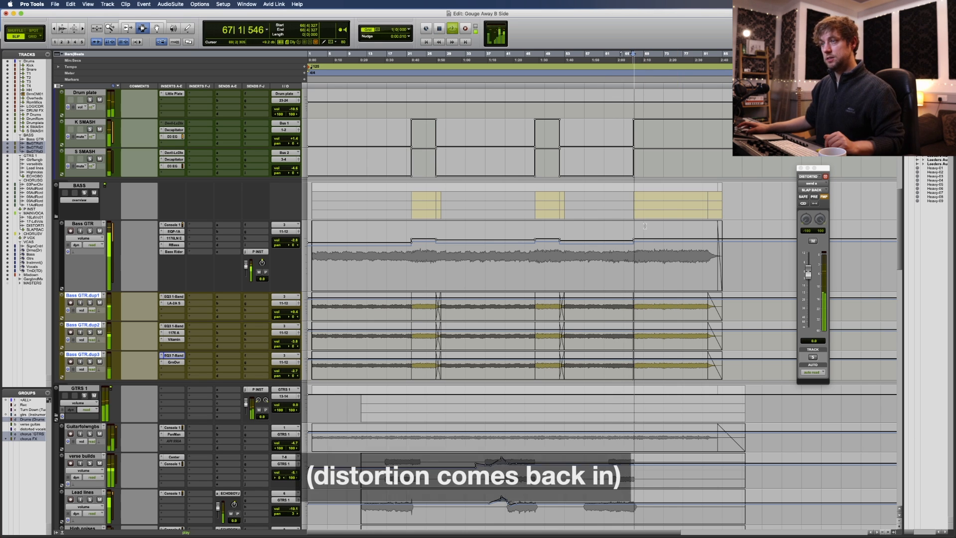
# - Look through the mixer channels during playback, expand the Mixdown folder track in the Edit window and return to the Mix window
pyautogui.press('super+equal')
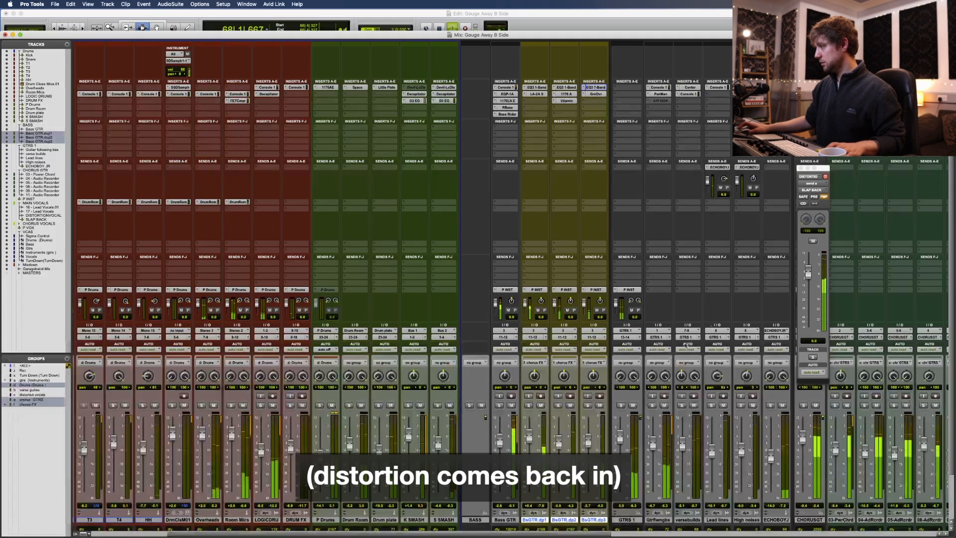
pyautogui.hscroll(5, 670, 356)
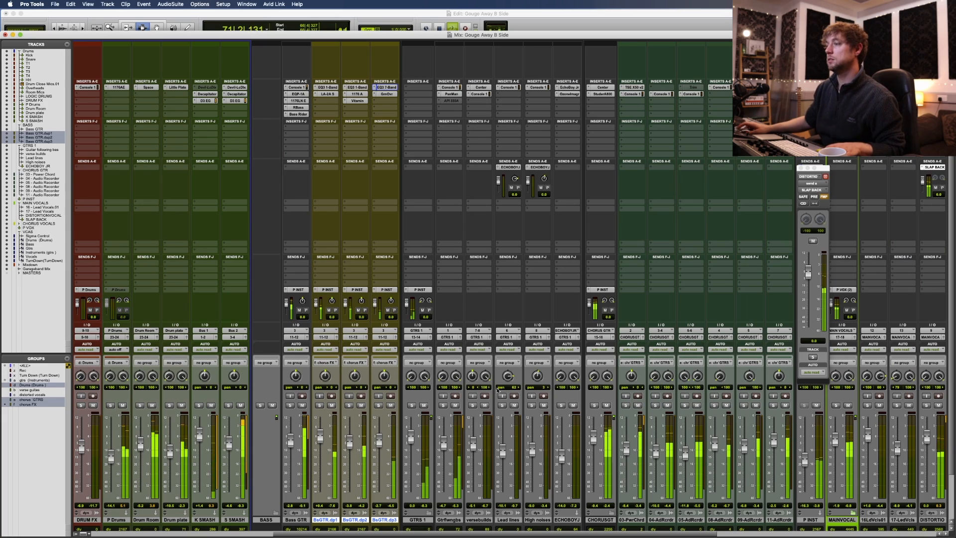
pyautogui.press('super+equal')
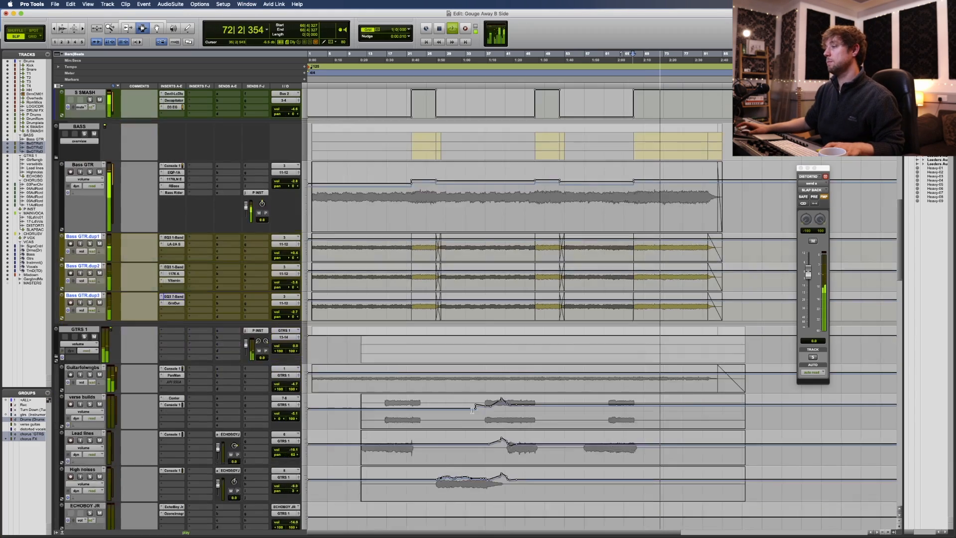
pyautogui.scroll(-10, 470, 444)
pyautogui.scroll(-15, 471, 444)
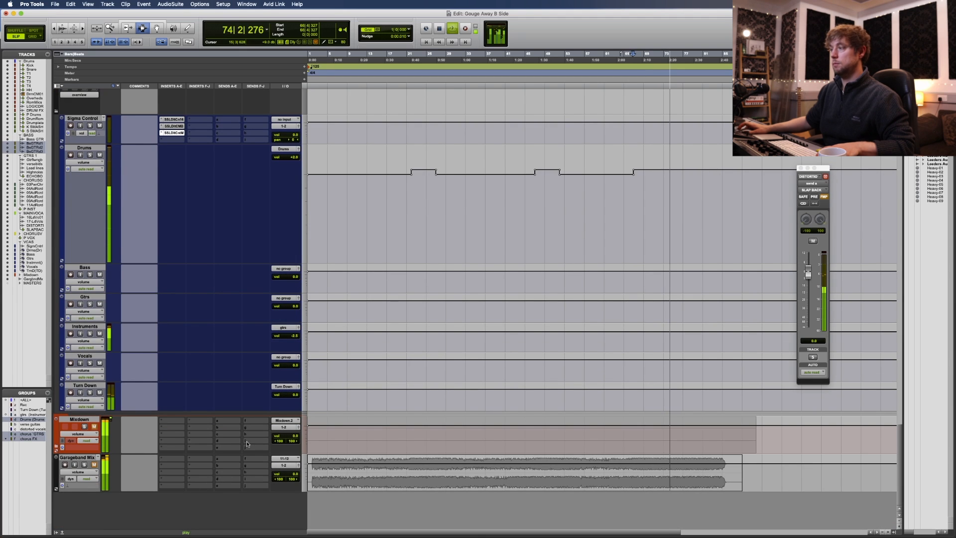
pyautogui.click(58, 448)
pyautogui.scroll(-5, 530, 412)
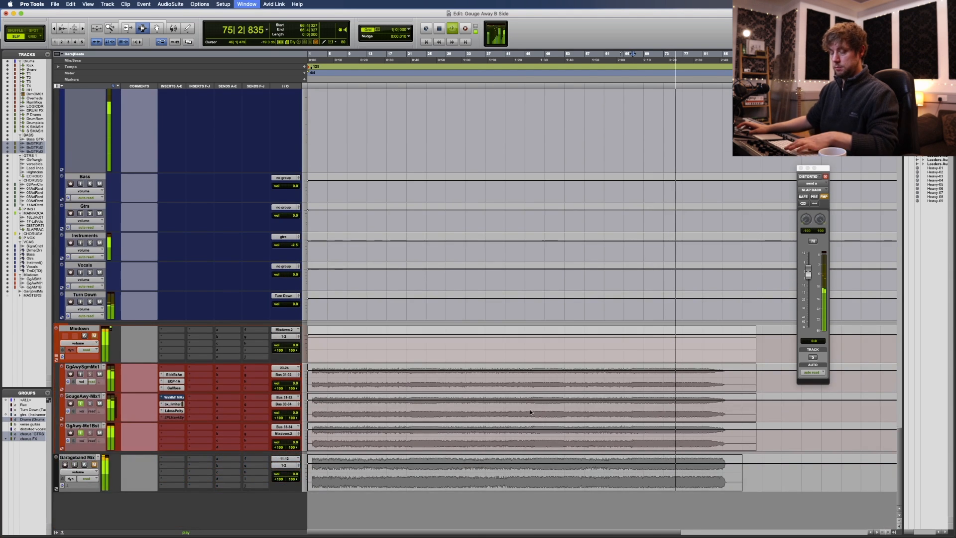
pyautogui.press('super+equal')
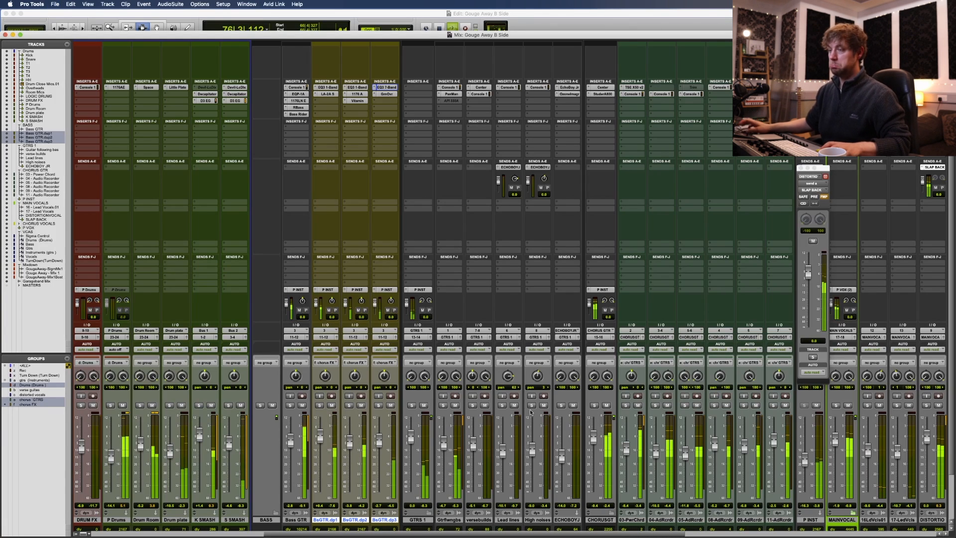
# - Select the K SMASH and S SMASH channels together with the three Bass GTR duplicate channels in the mixer
pyautogui.hscroll(-2, 531, 412)
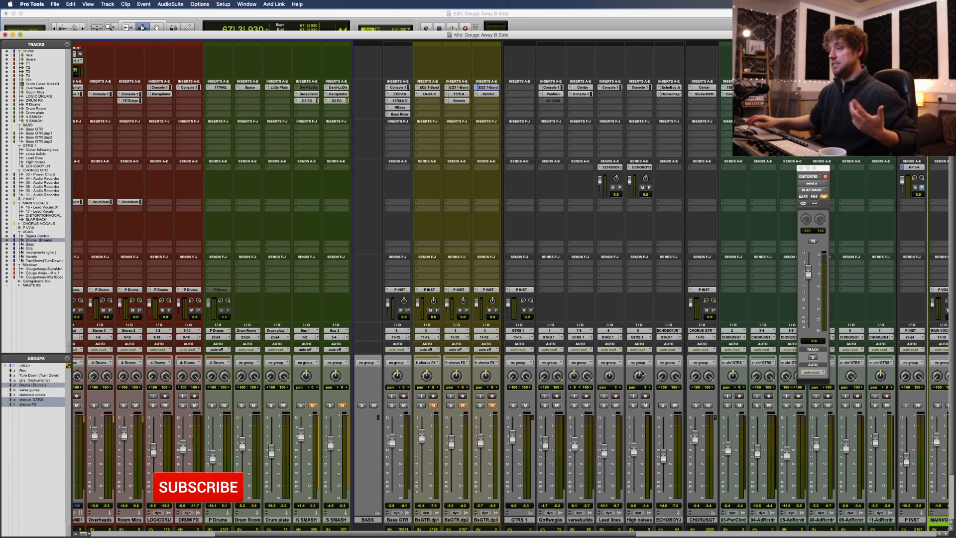
pyautogui.click(342, 521)
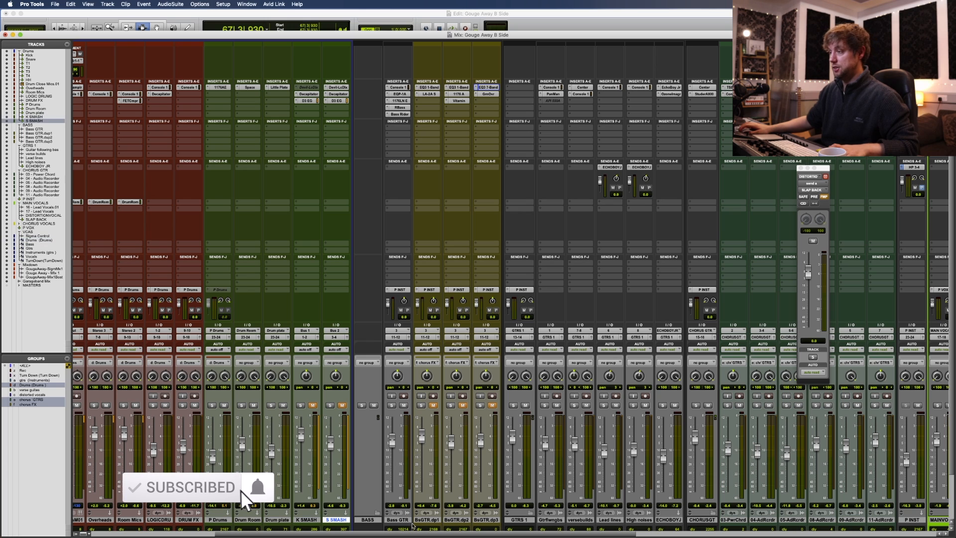
pyautogui.keyDown('super'); pyautogui.click(306, 520); pyautogui.keyUp('super')
pyautogui.keyDown('super'); pyautogui.click(427, 520); pyautogui.keyUp('super')
pyautogui.keyDown('super'); pyautogui.click(456, 520); pyautogui.keyUp('super')
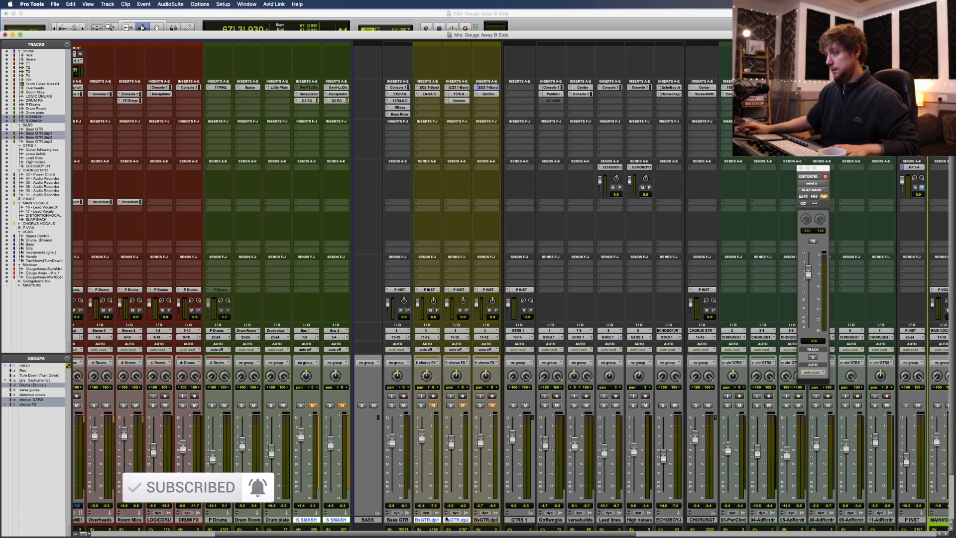
pyautogui.keyDown('super'); pyautogui.click(486, 520); pyautogui.keyUp('super')
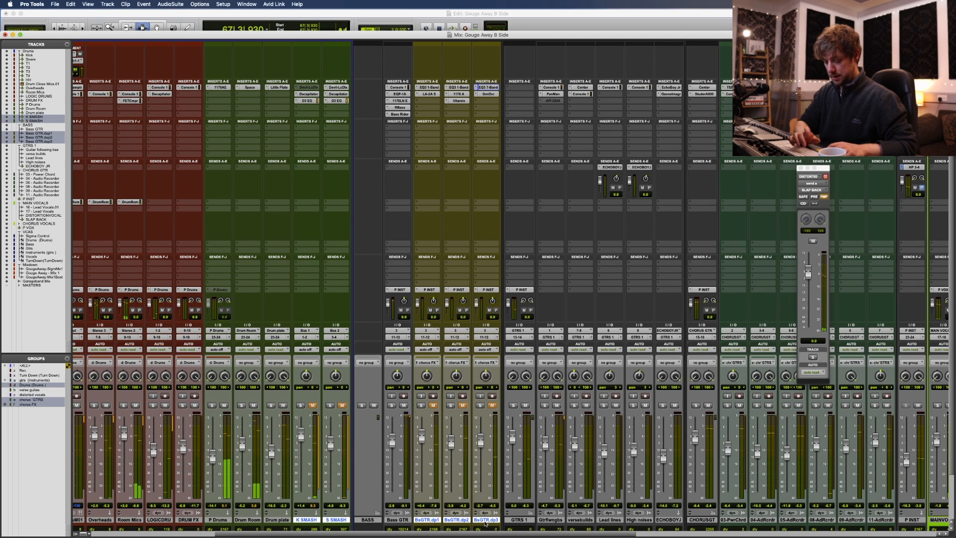
# - Play the last chorus from bar 67 with the parallel drum and bass channels, checking the mixer through to the Mixdown tracks
pyautogui.press('space')
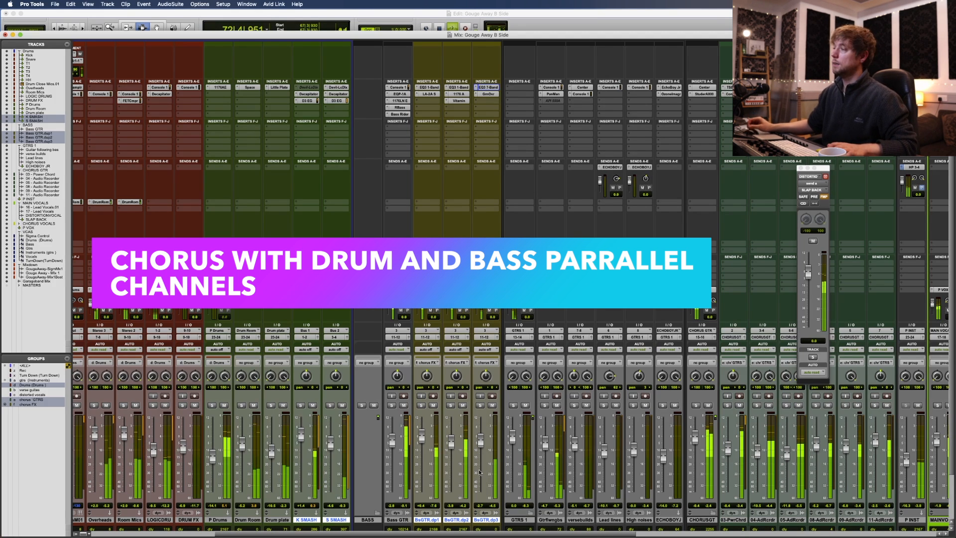
pyautogui.press('super+equal')
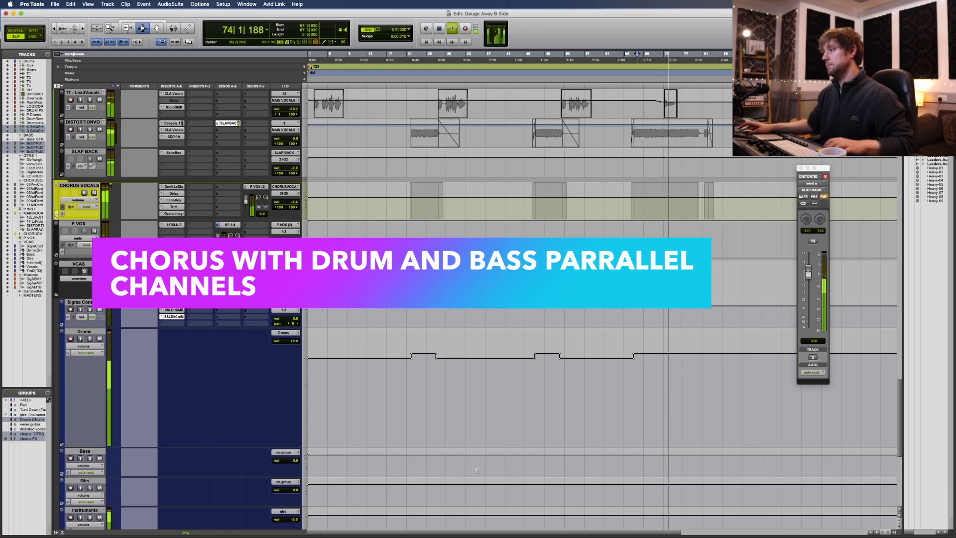
pyautogui.press('super+equal')
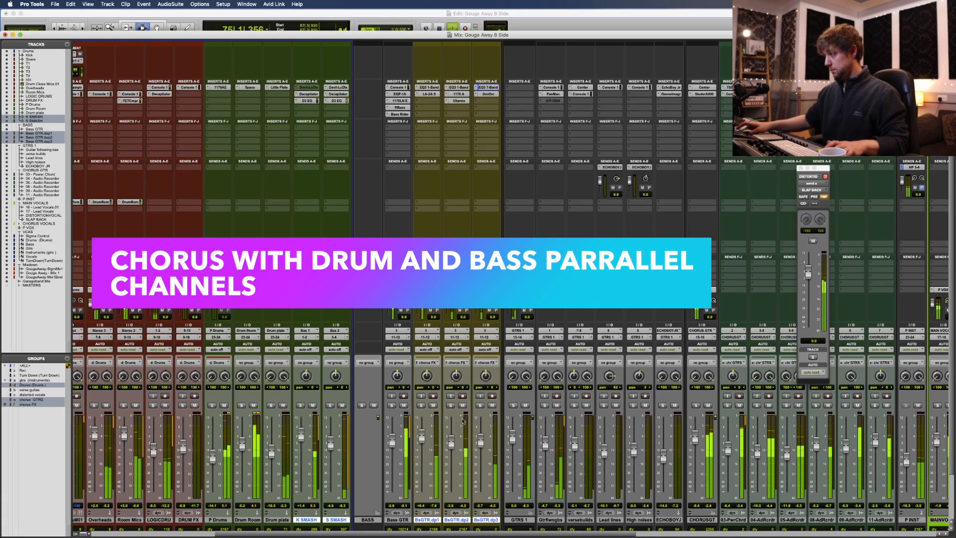
pyautogui.hscroll(10, 463, 421)
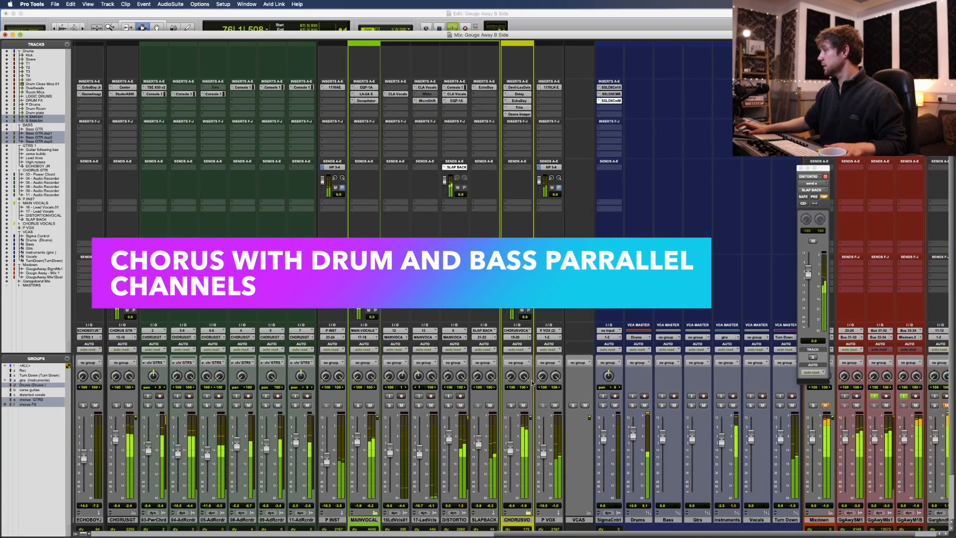
pyautogui.hscroll(1, 537, 376)
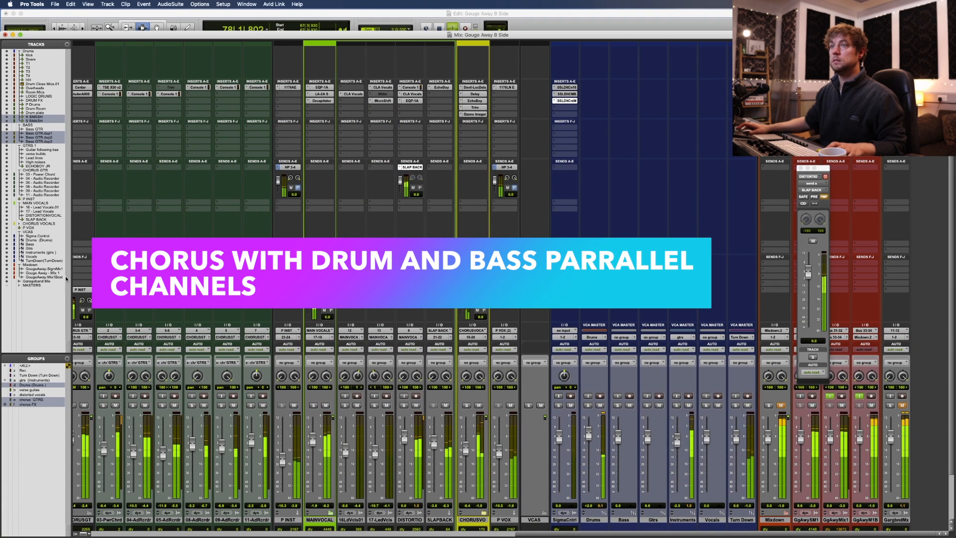
# - Expand the MASTERS folder in the track list, look over the tracks during playback, and stop playback in the Edit window
pyautogui.click(19, 285)
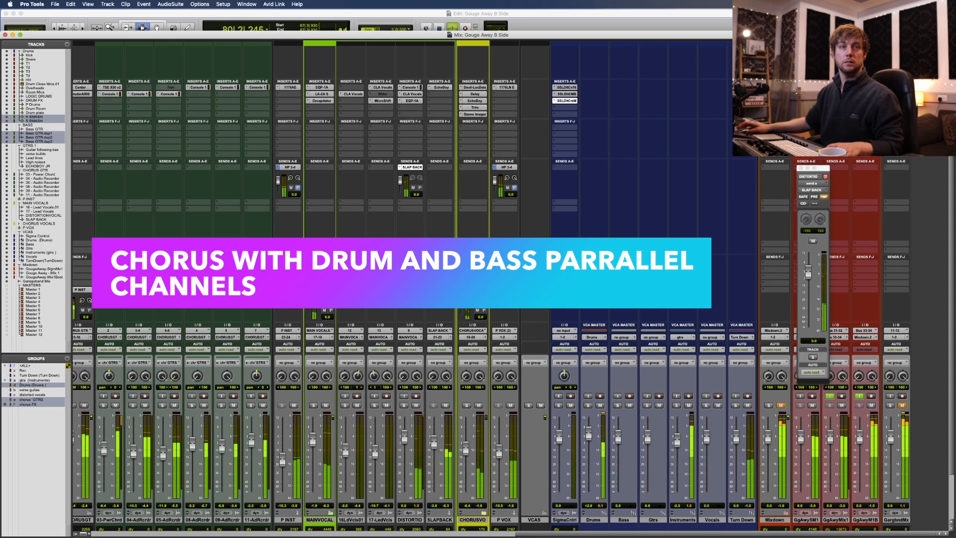
pyautogui.press('super+=')
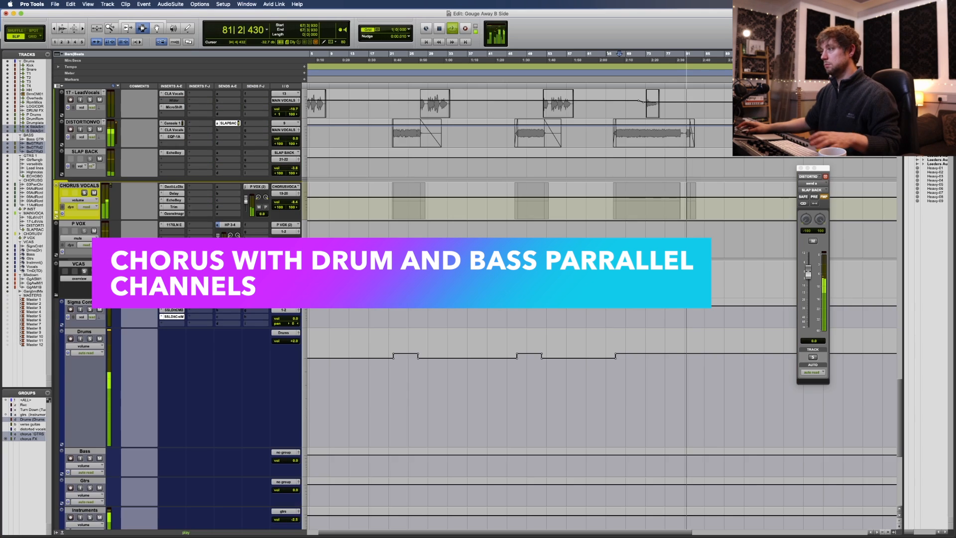
pyautogui.scroll(5, 367, 230)
pyautogui.press('super+=')
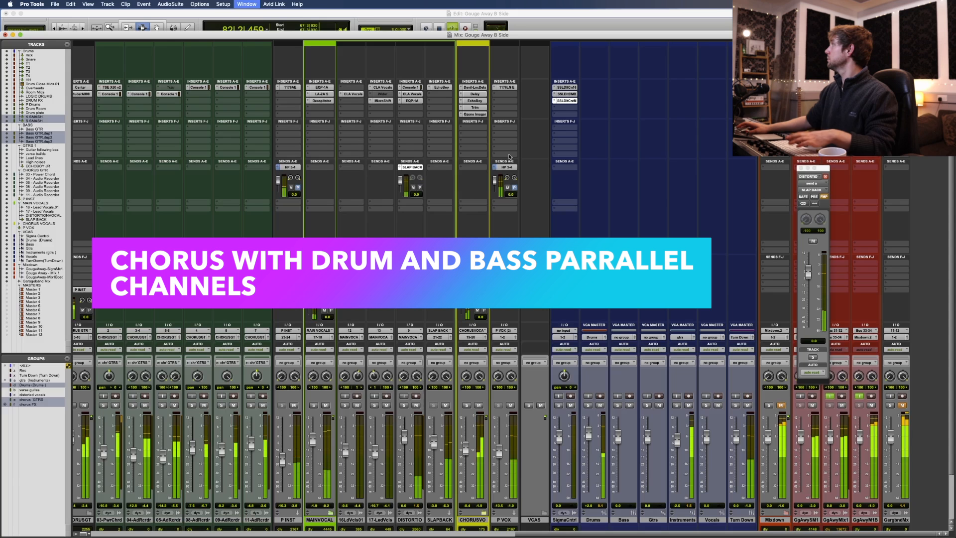
pyautogui.scroll(-3, 227, 366)
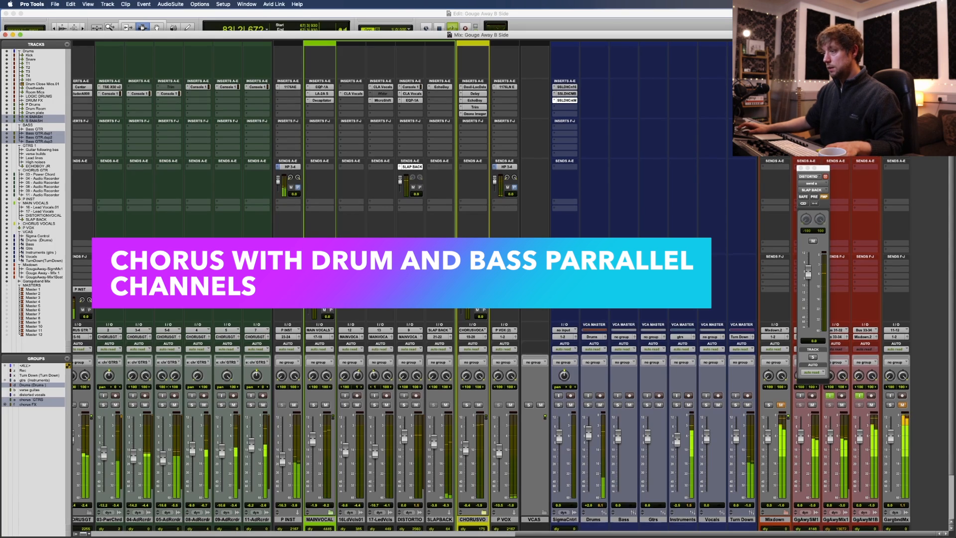
pyautogui.hscroll(-3, 227, 366)
pyautogui.hscroll(-3, 228, 366)
pyautogui.press('super+=')
pyautogui.press('space')
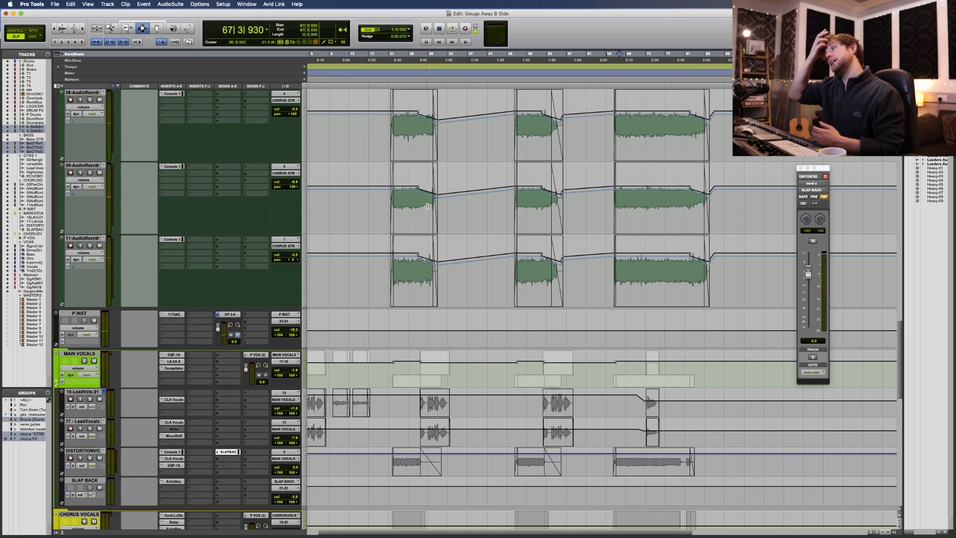